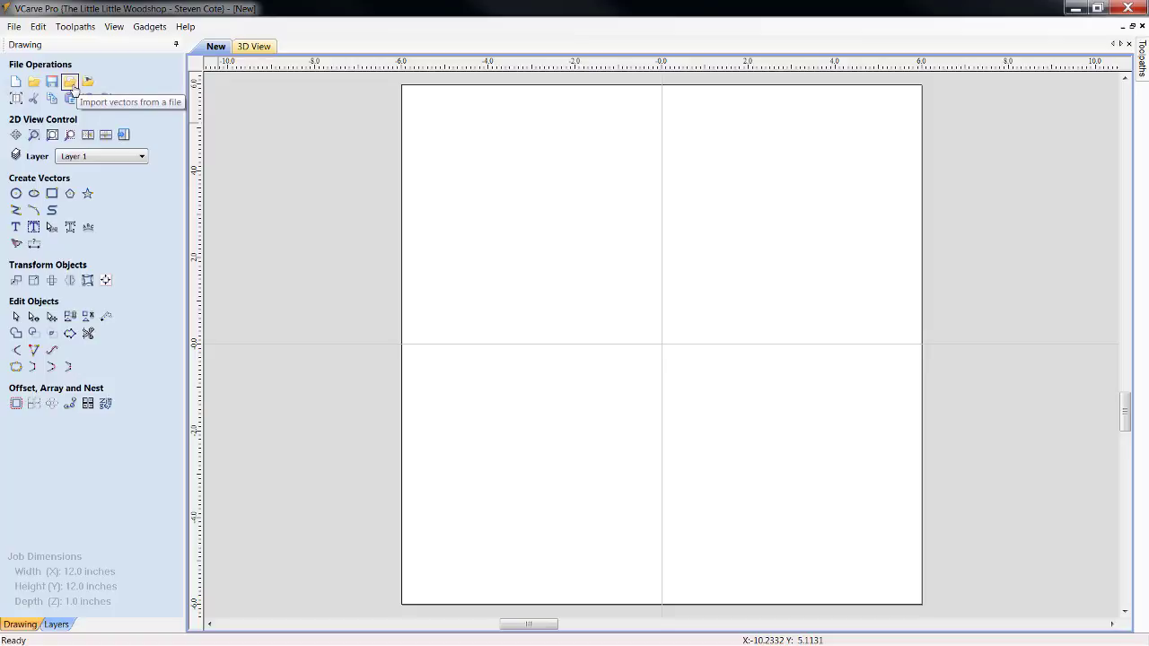
Import the moose vector file and align it to the centre of the 12 x 12 material.
left_click(70, 82)
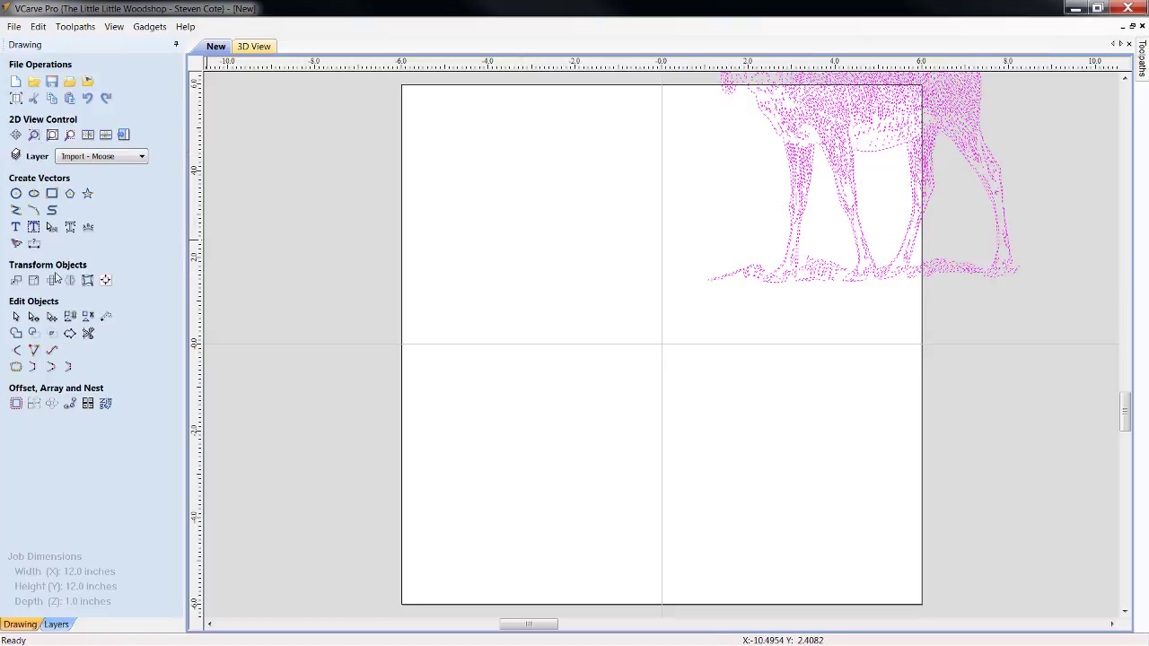
left_click(106, 281)
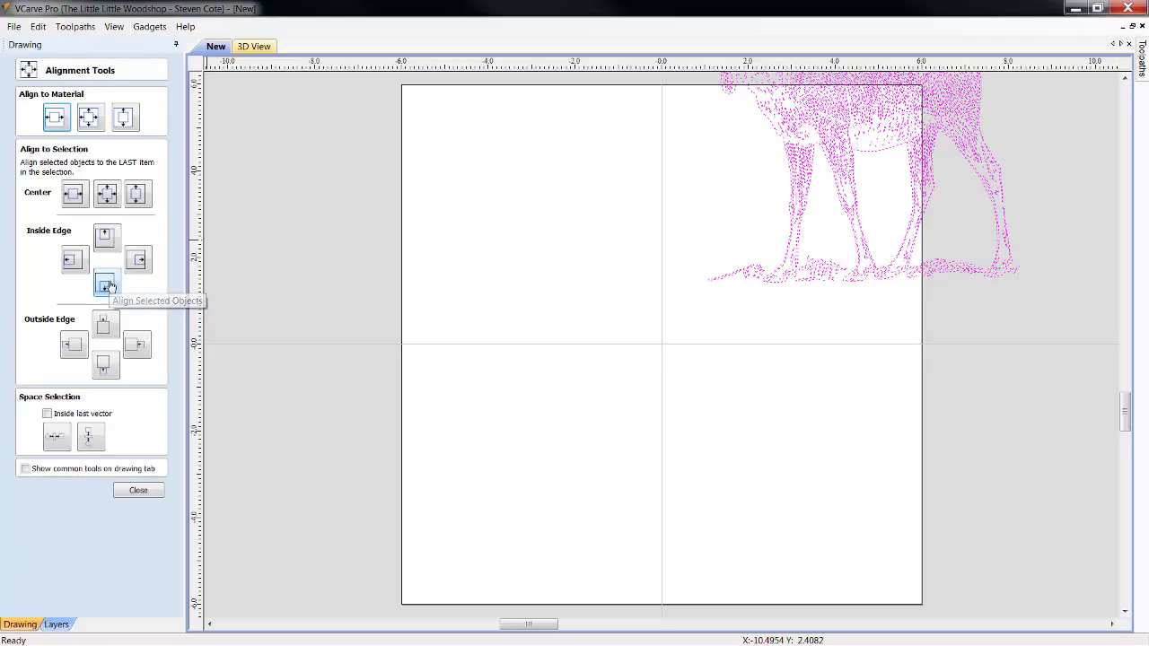
left_click(89, 118)
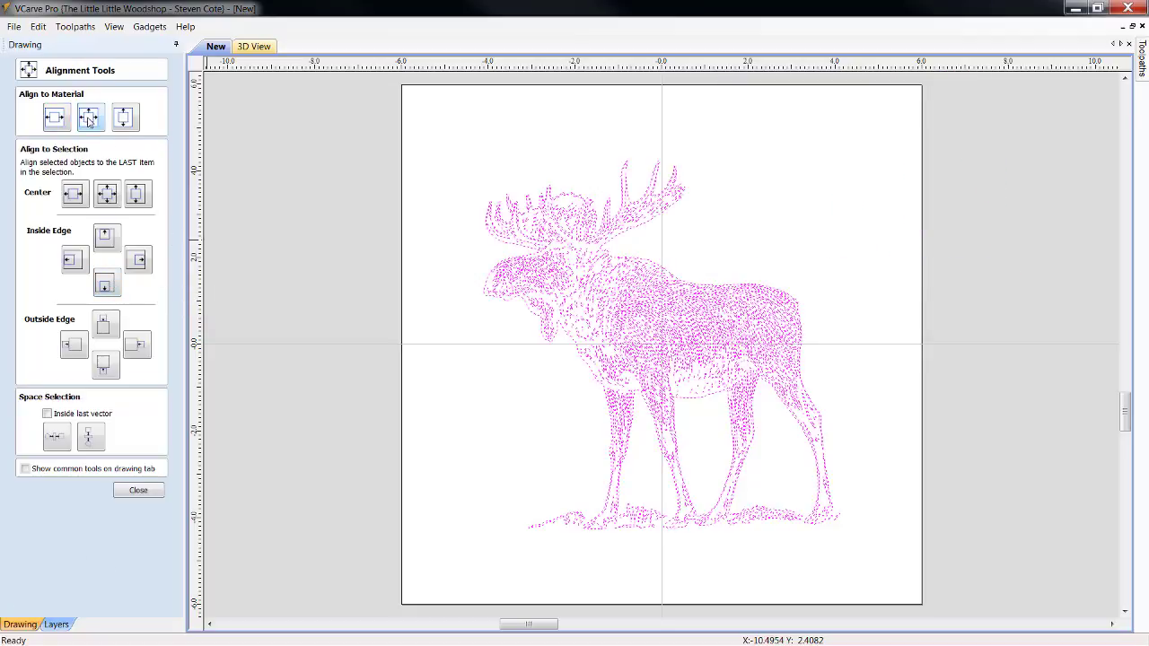
left_click(138, 491)
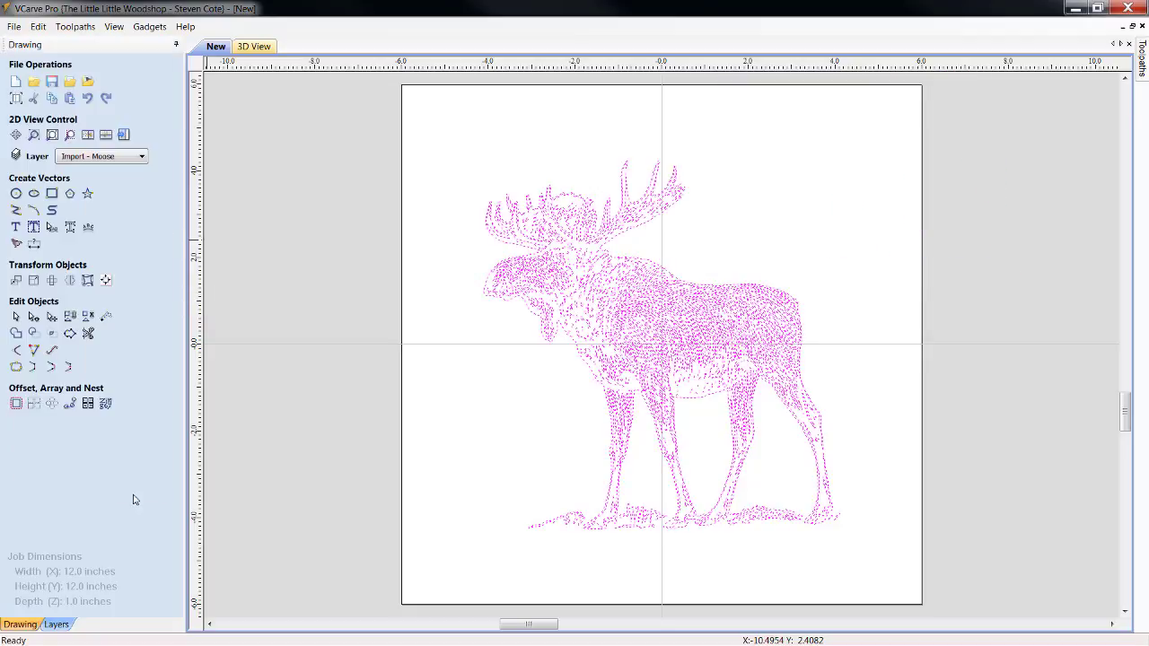
Resize the moose with linked XY to 11 inches tall, about 10.5909 inches wide.
left_click(33, 281)
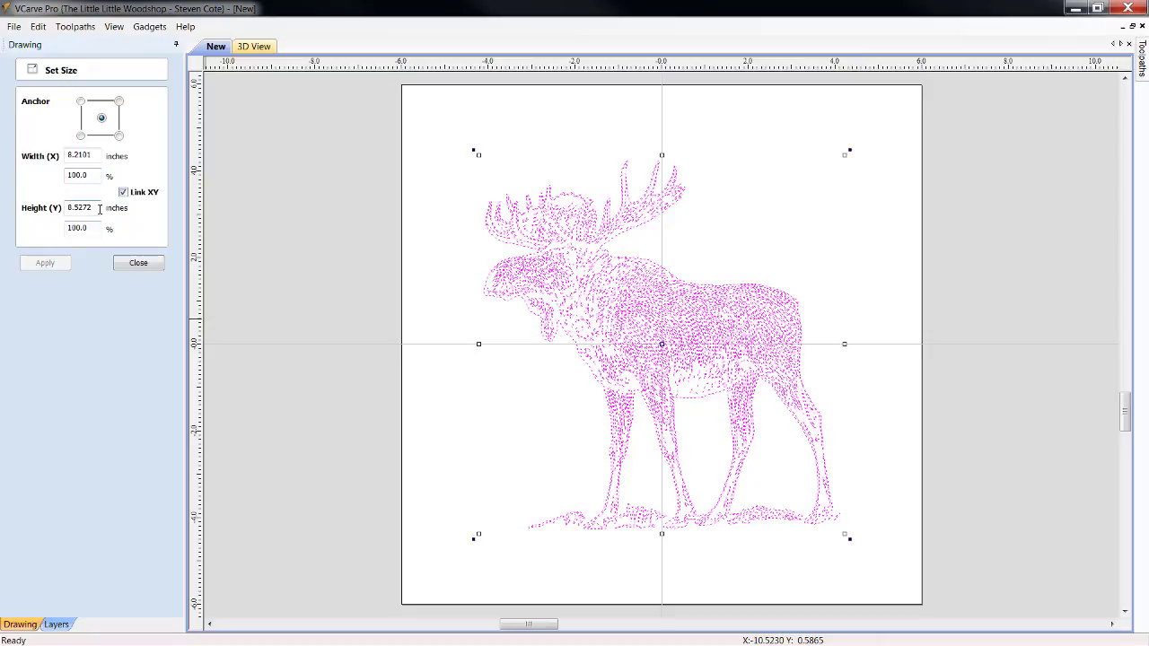
double_click(99, 209)
type("11")
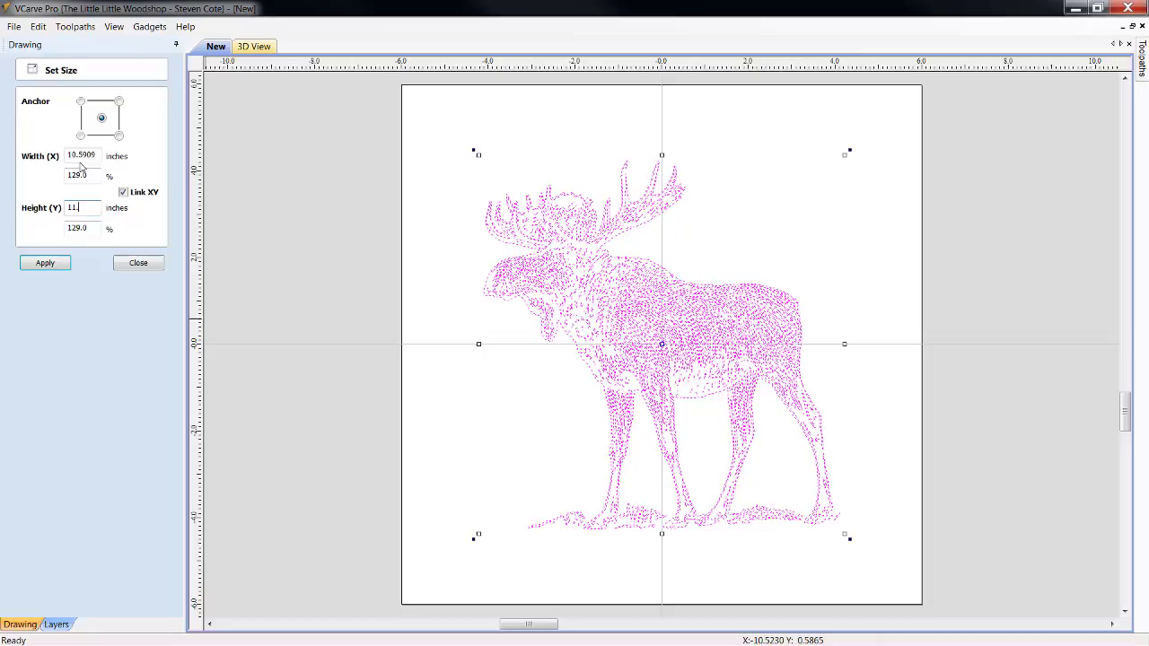
type(".")
left_click(44, 266)
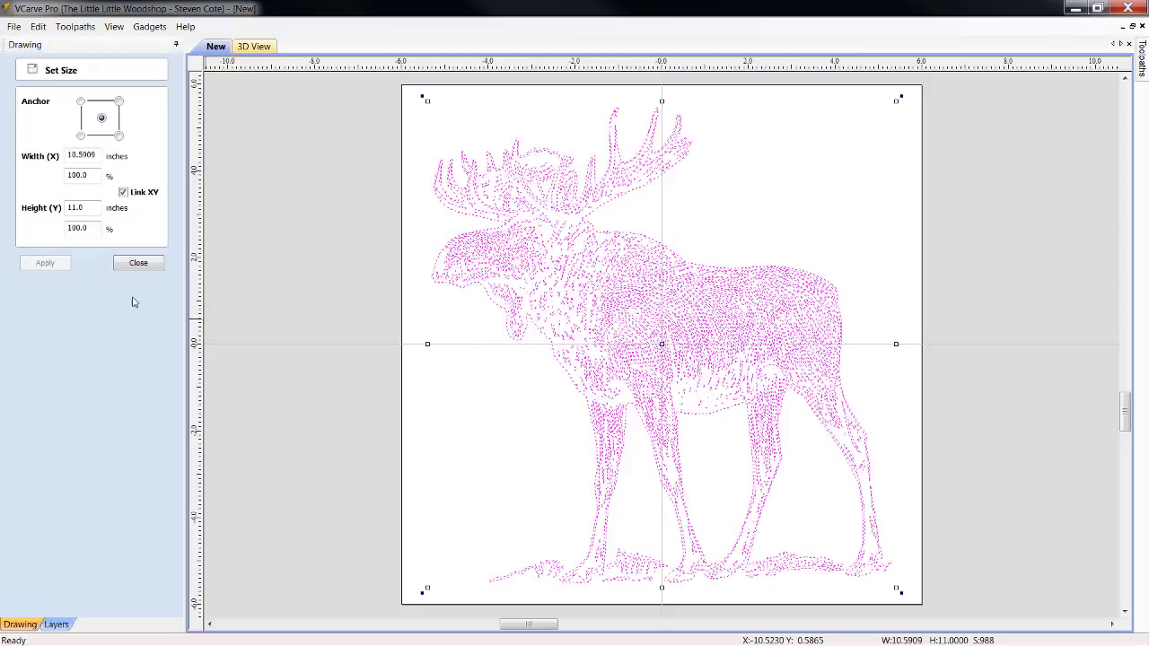
left_click(147, 264)
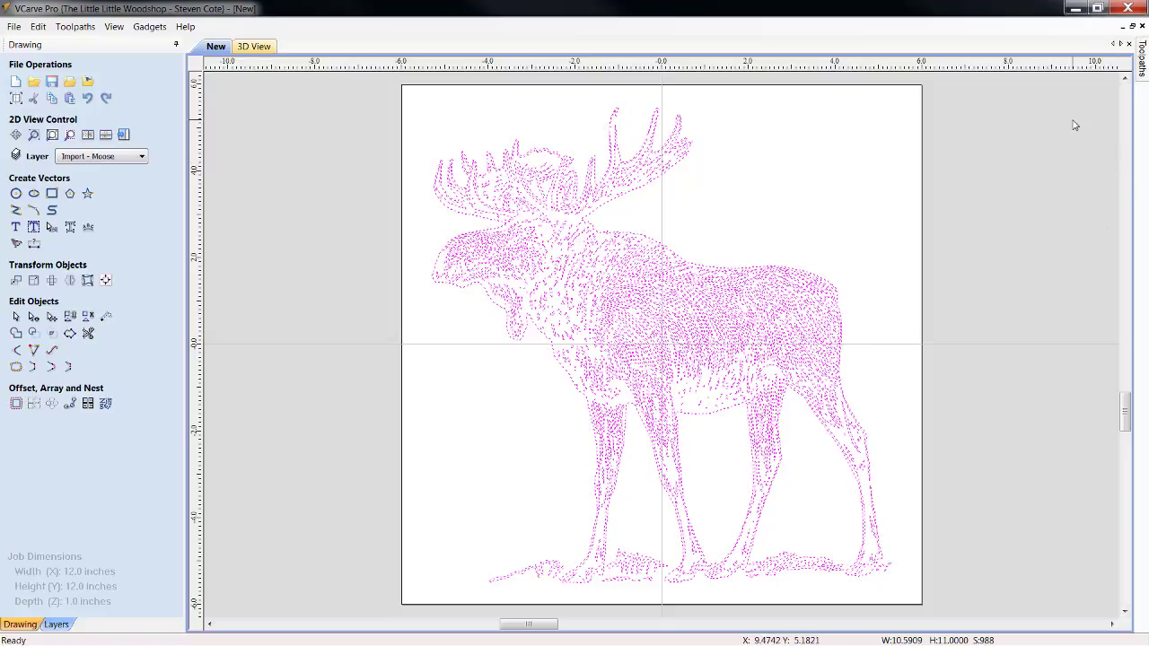
Deselect the moose, then pan and zoom in on the antler tips.
scroll(489, 169, "up", 3)
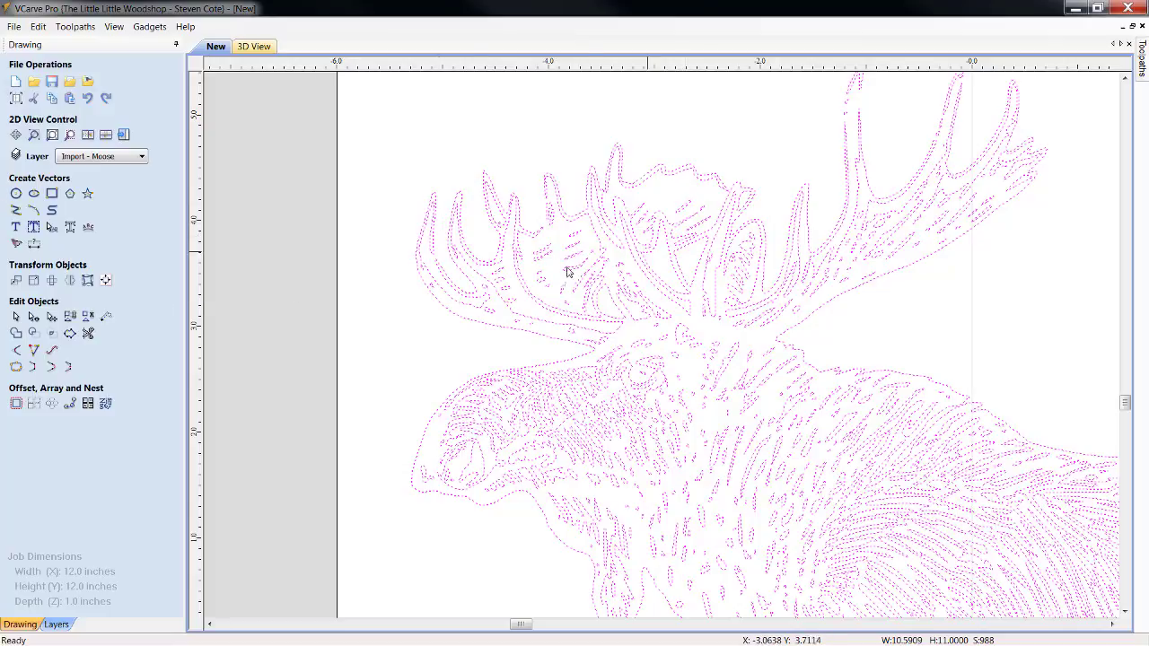
left_click(503, 129)
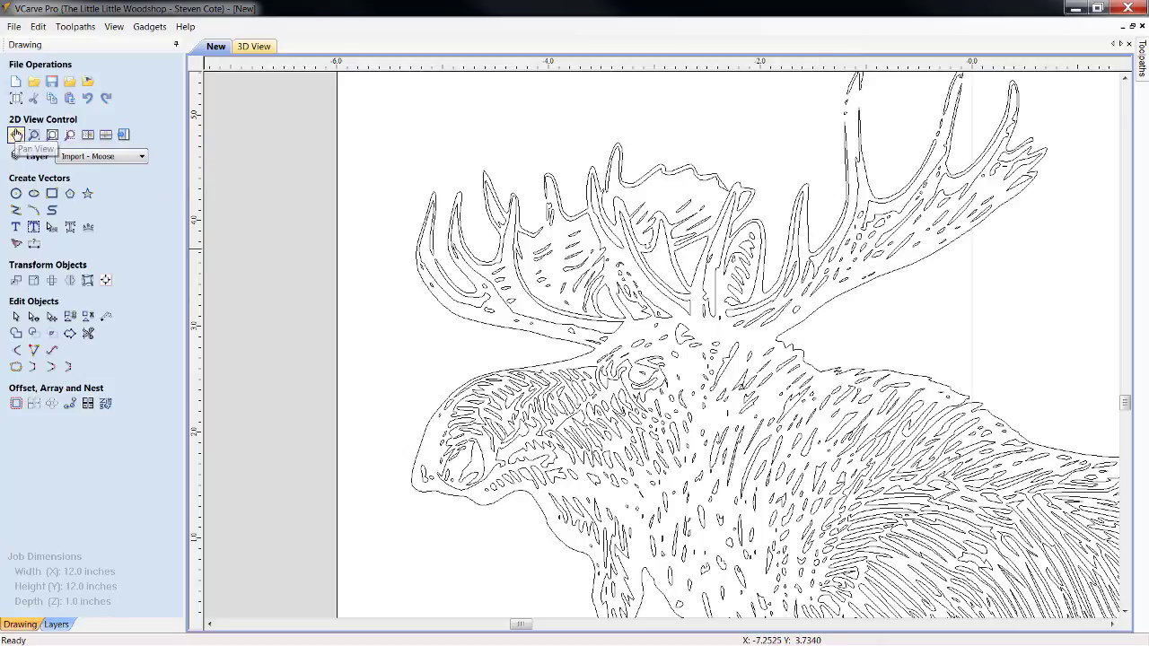
left_click(16, 135)
left_click_drag(863, 173, 735, 424)
scroll(790, 409, "up", 3)
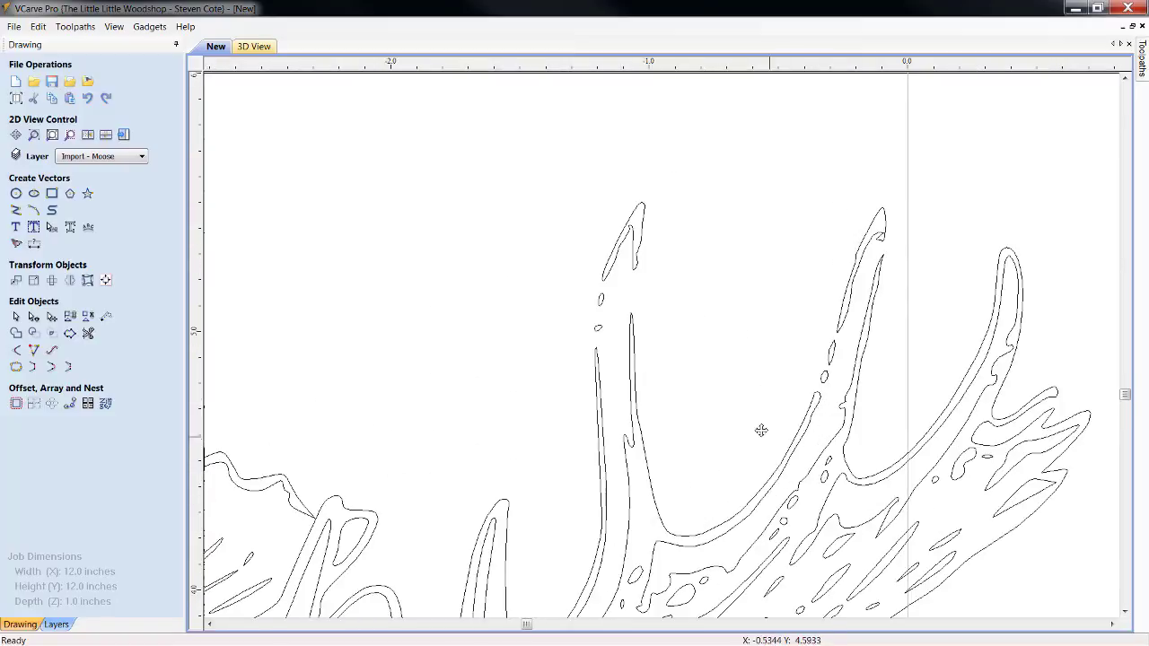
scroll(631, 375, "up", 1)
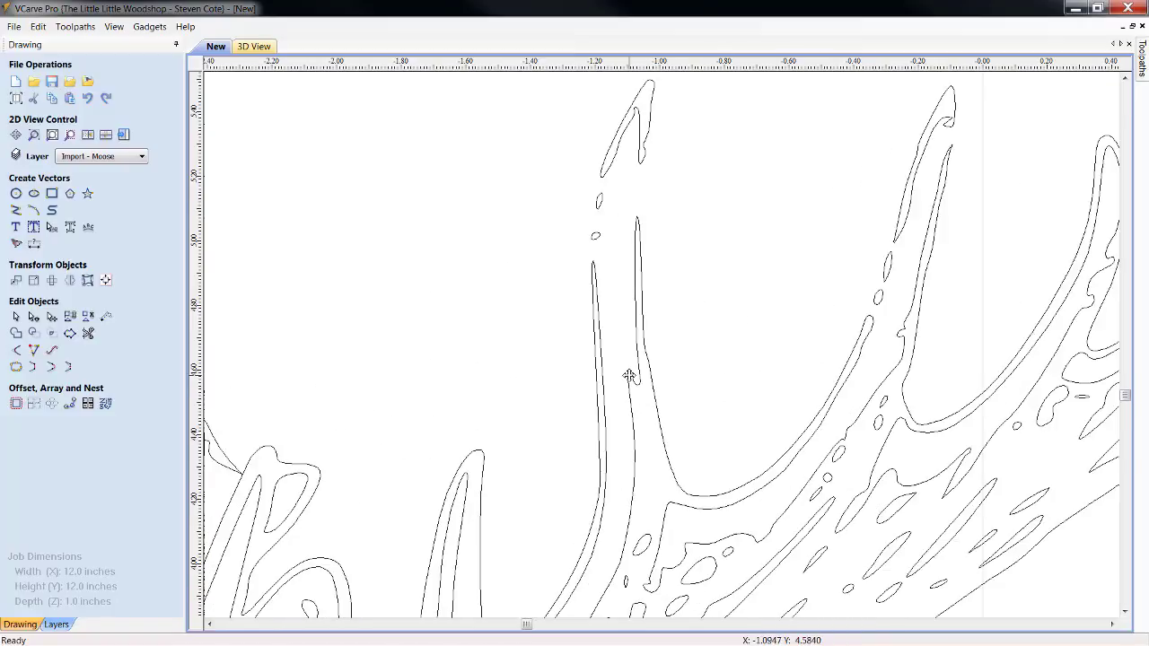
In node editing, delete the node near the top antler tip's inner top and nudge its point right.
left_click(34, 317)
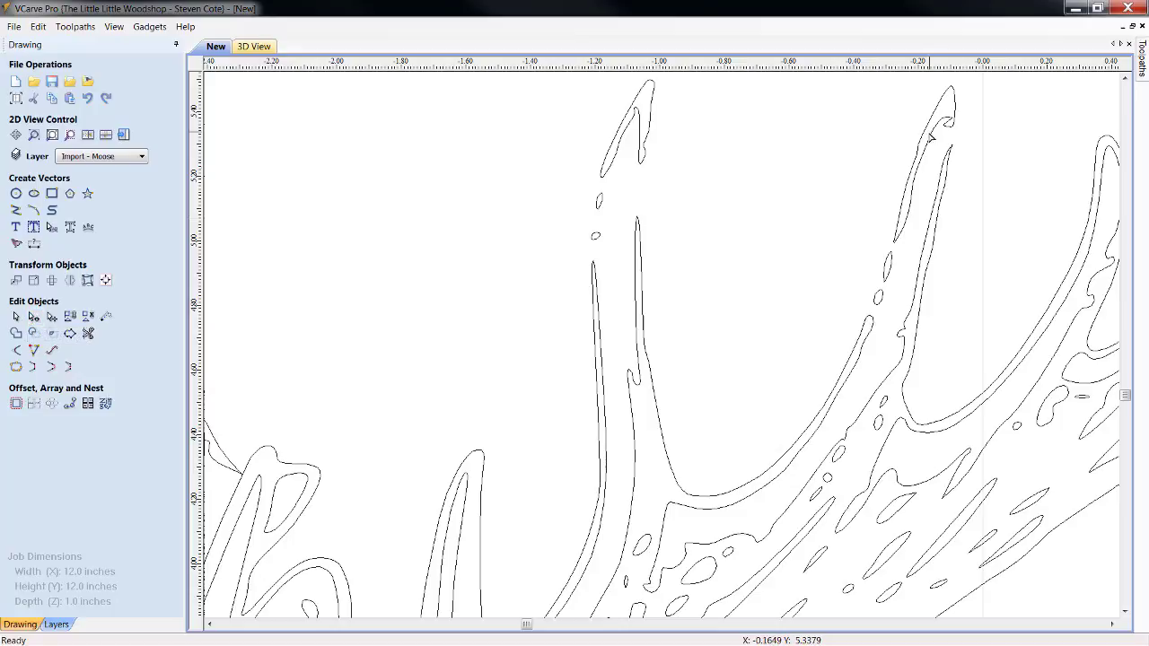
left_click(647, 145)
scroll(636, 61, "up", 2)
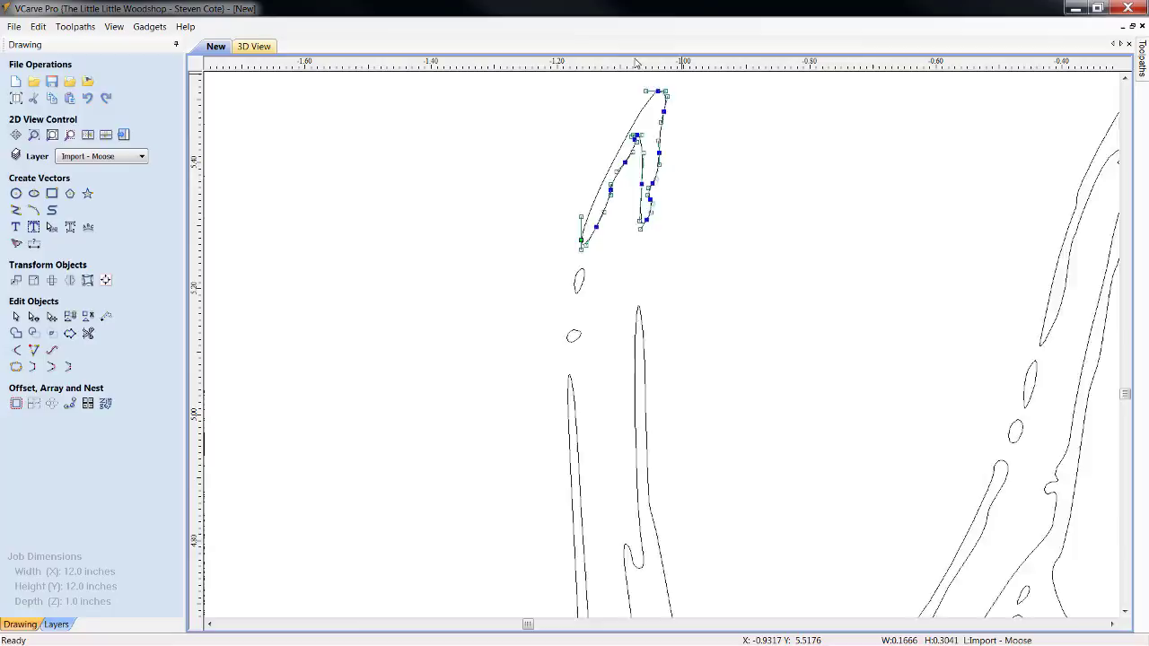
scroll(638, 97, "up", 2)
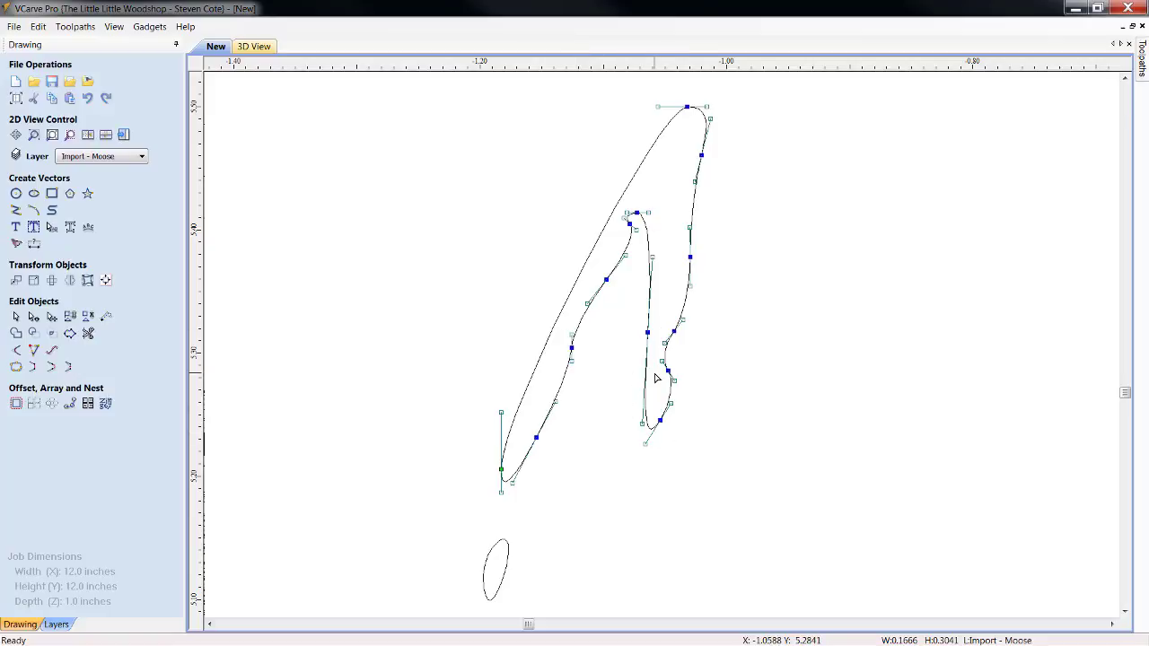
right_click(633, 226)
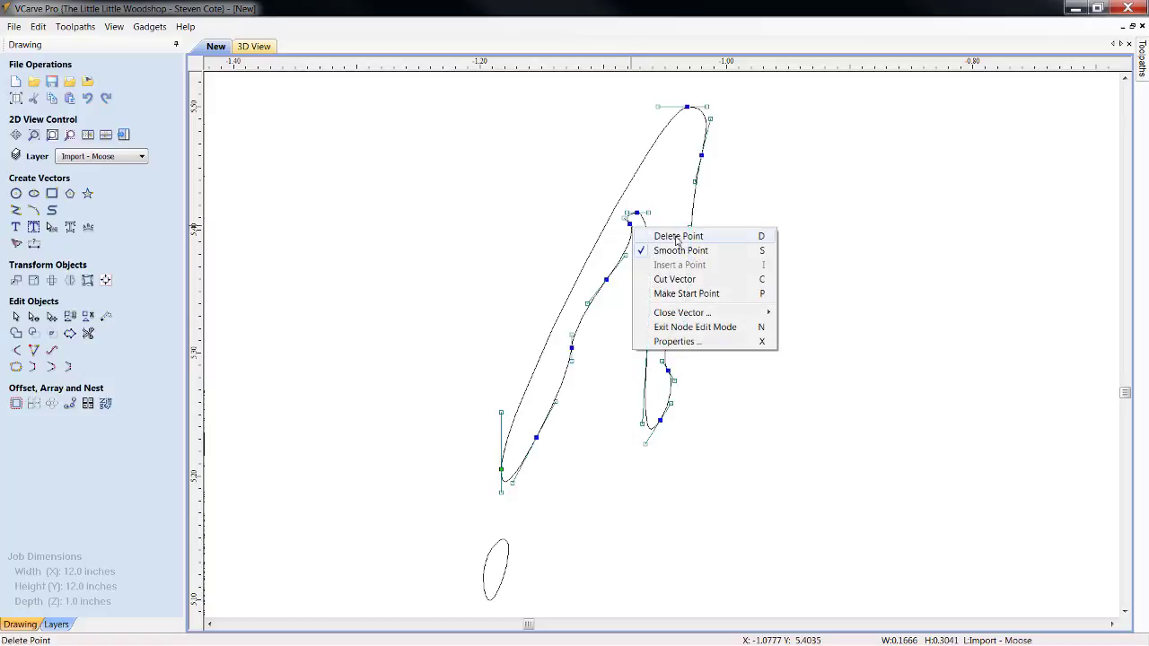
left_click(680, 236)
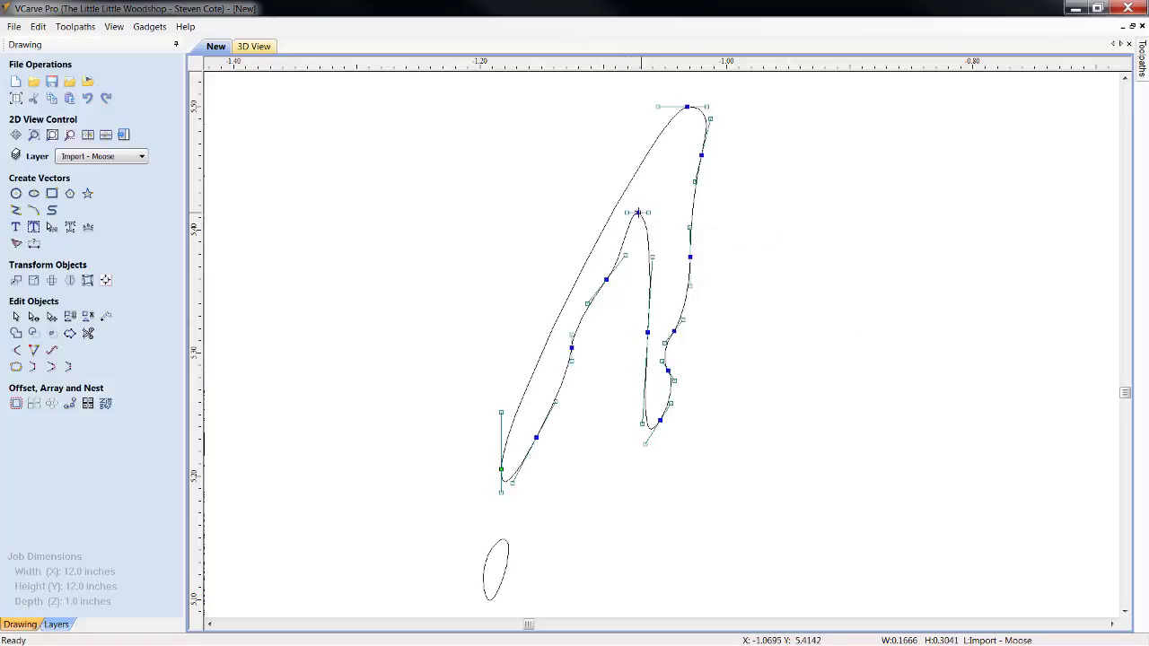
left_click_drag(636, 213, 650, 215)
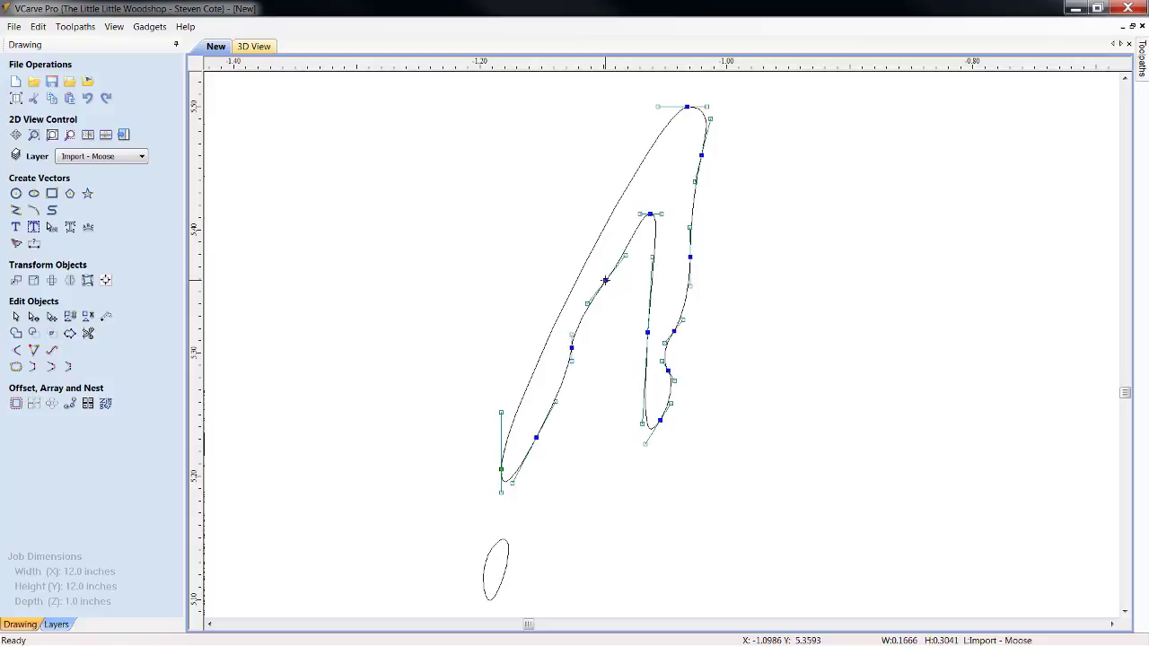
Delete the extra outer-edge and lower-right nodes of the tip and smooth those curves.
right_click(607, 281)
left_click(649, 292)
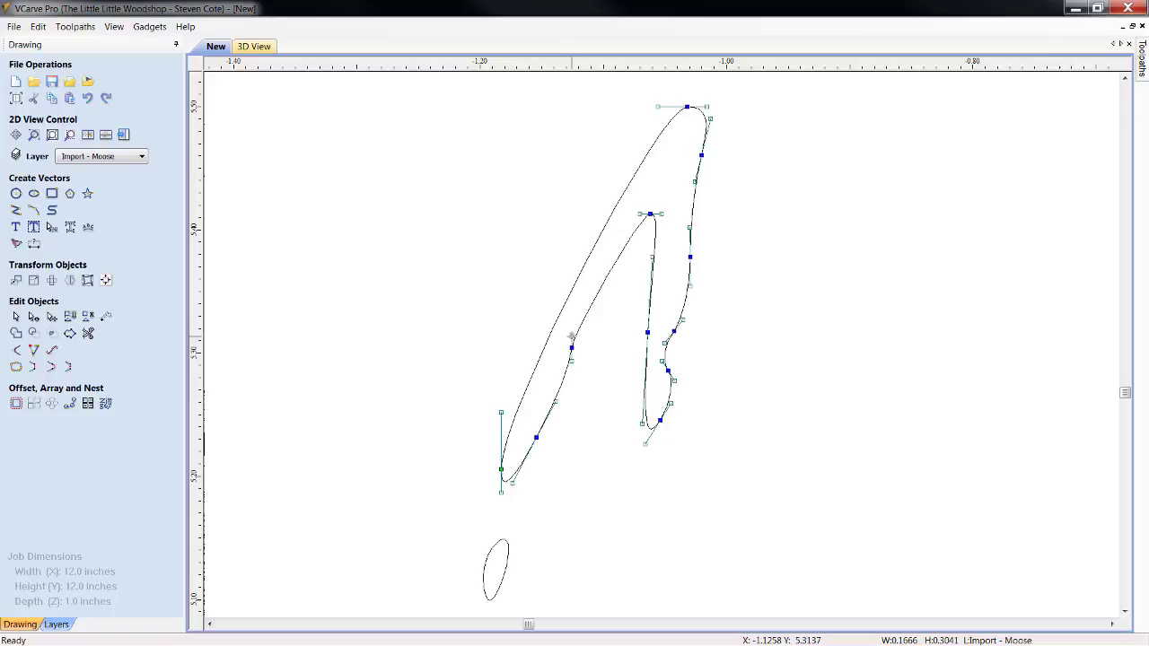
mouse_move(571, 337)
left_mouse_down()
mouse_move(565, 350)
mouse_move(582, 366)
left_mouse_up()
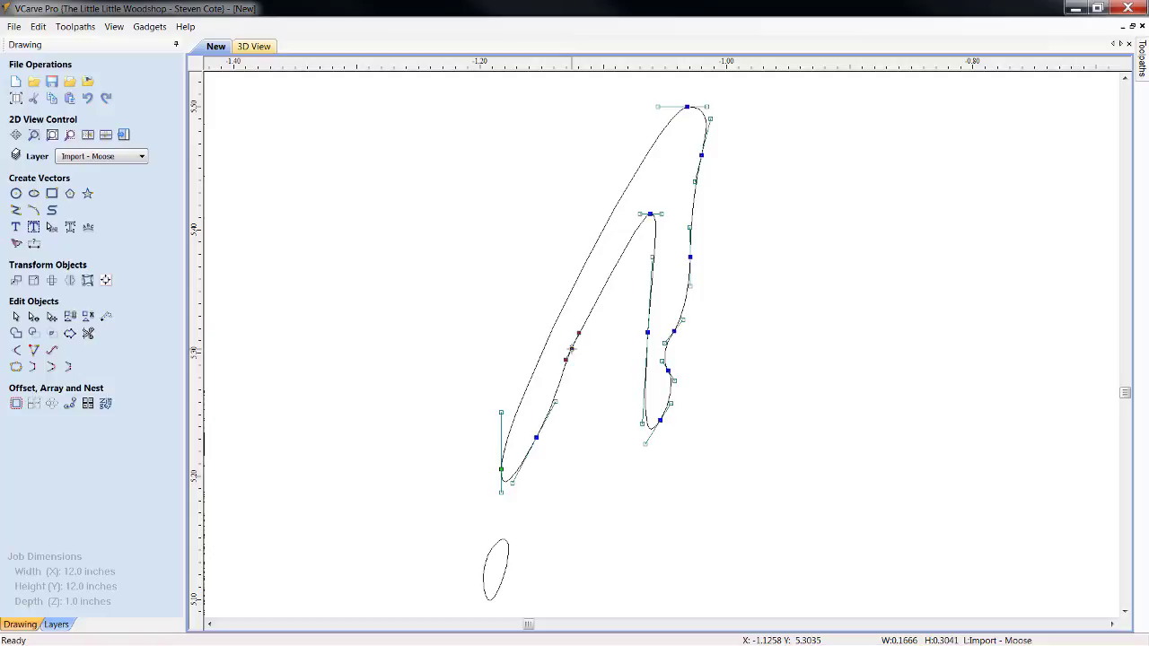
left_click_drag(572, 348, 584, 332)
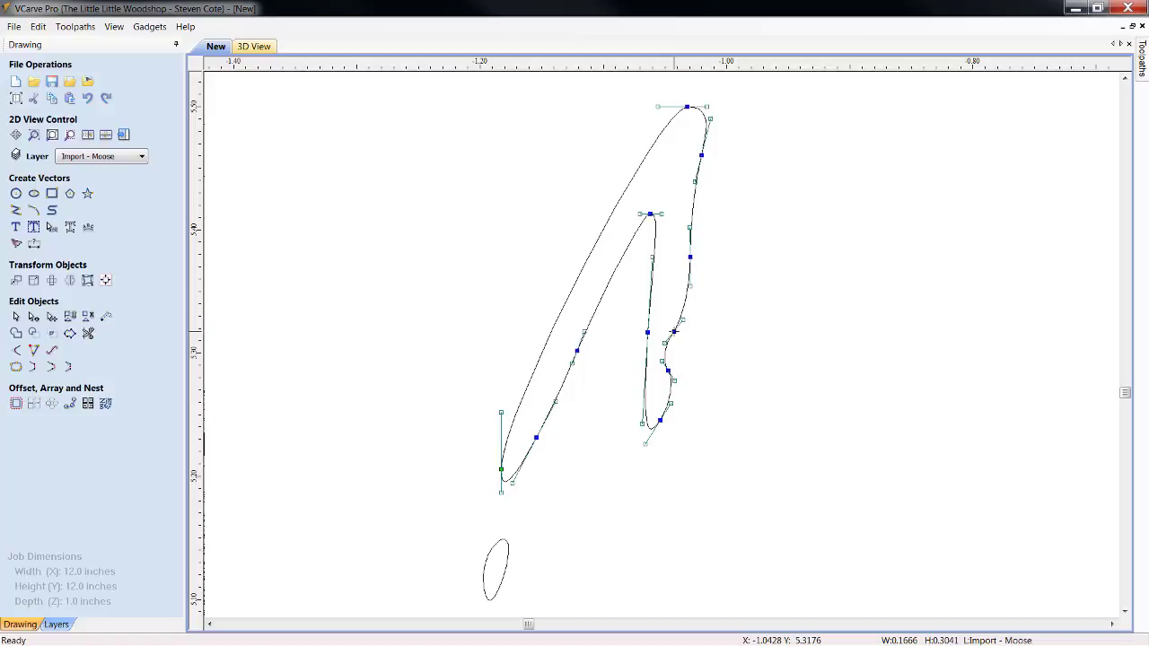
right_click(674, 333)
left_click(724, 345)
mouse_move(662, 361)
left_mouse_down()
mouse_move(672, 380)
mouse_move(667, 371)
left_mouse_up()
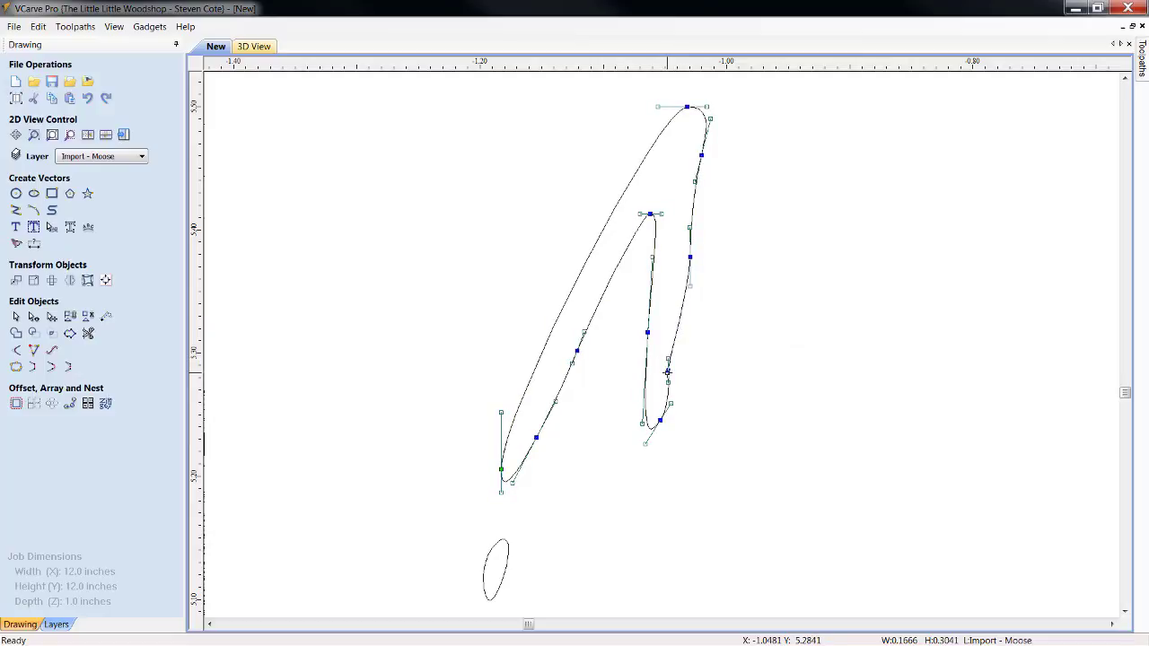
Leave node editing, select the small stray oval between the antler tips and delete it.
left_click(724, 433)
scroll(738, 435, "down", 3)
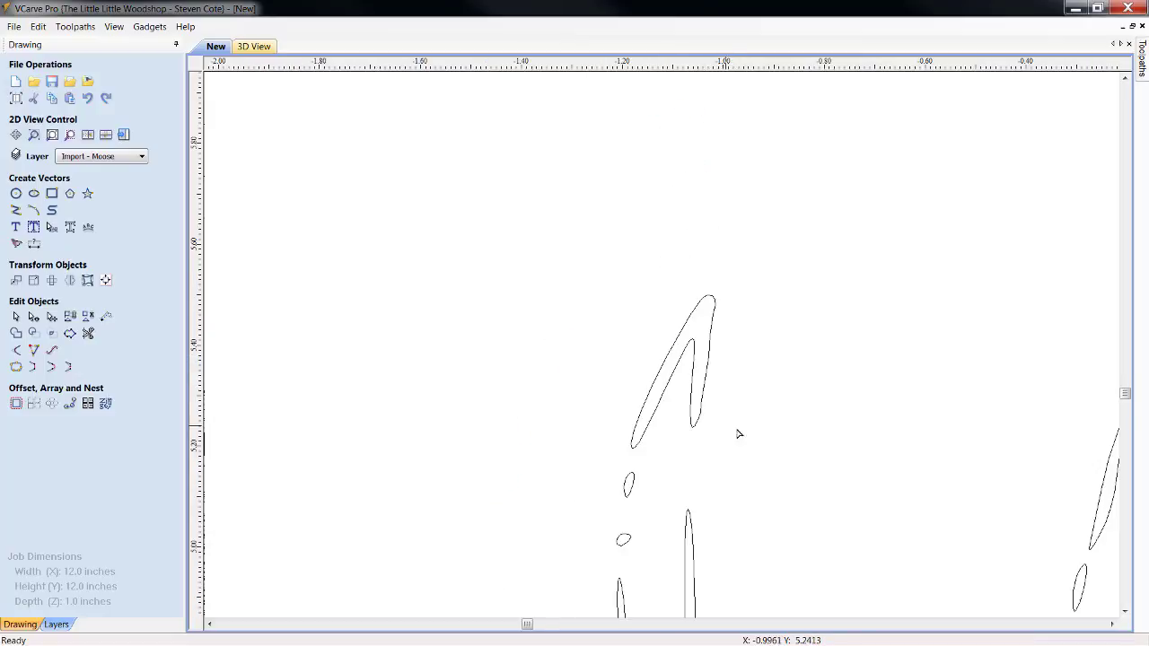
scroll(763, 472, "up", 2)
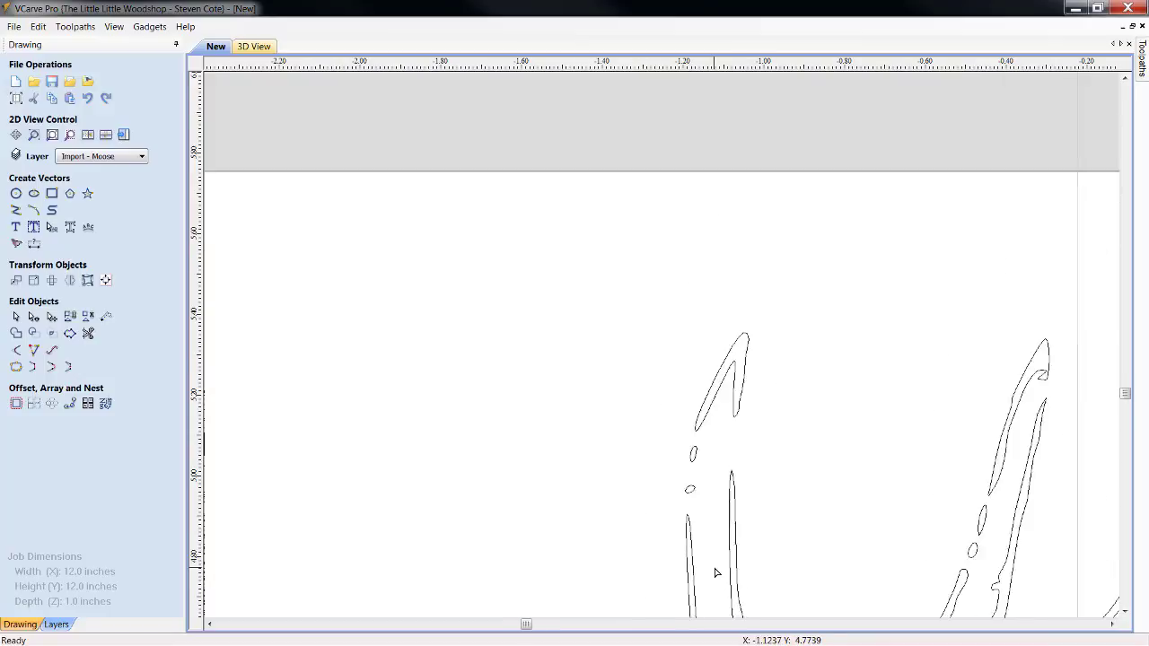
scroll(705, 499, "up", 2)
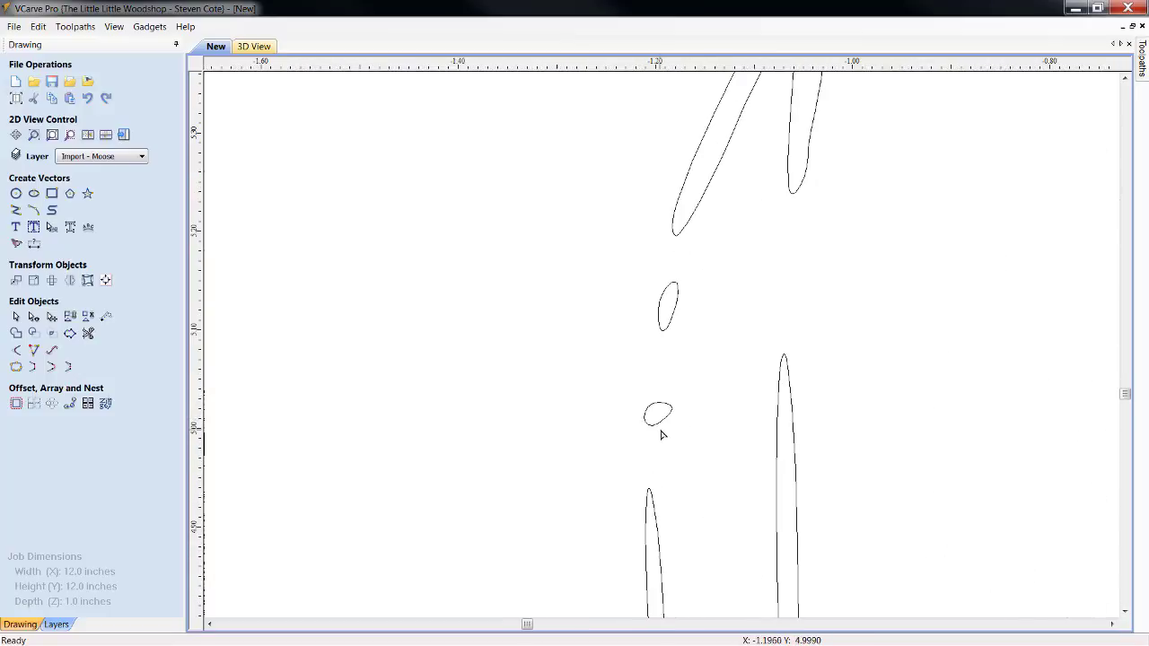
left_click(665, 422)
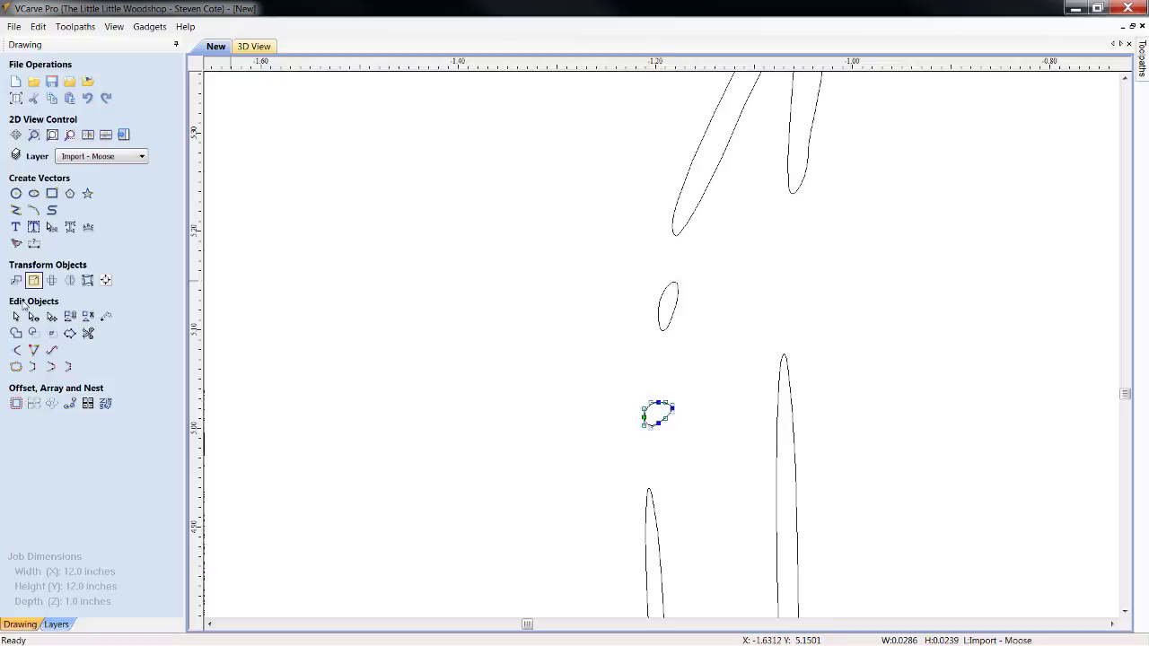
left_click(16, 318)
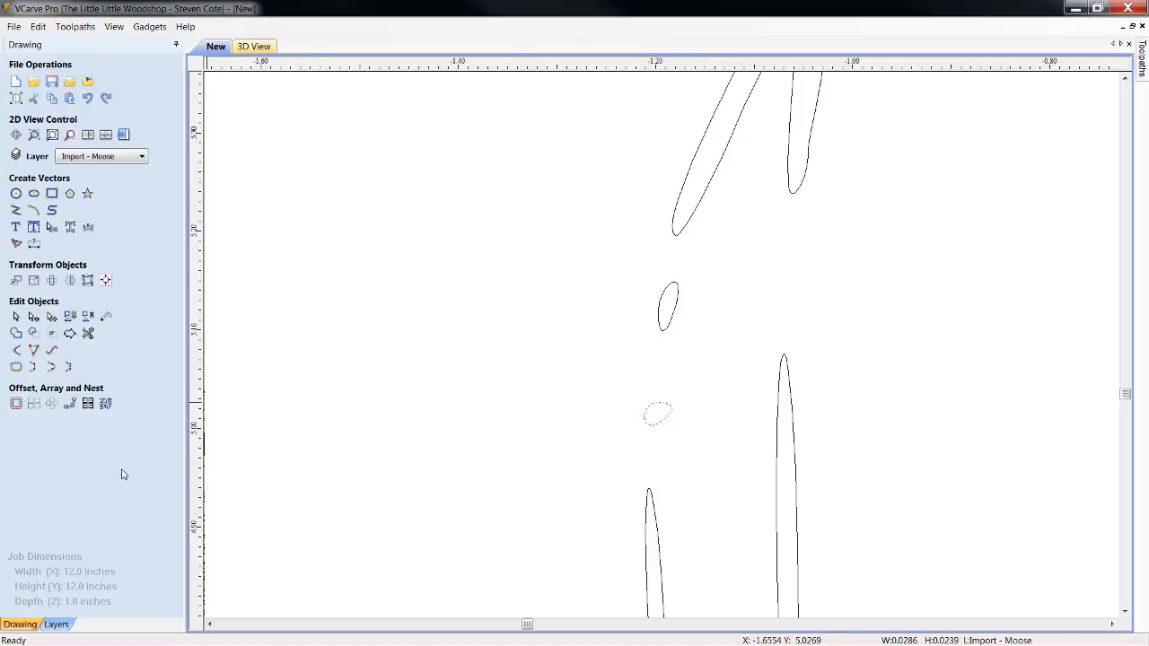
left_click(650, 427)
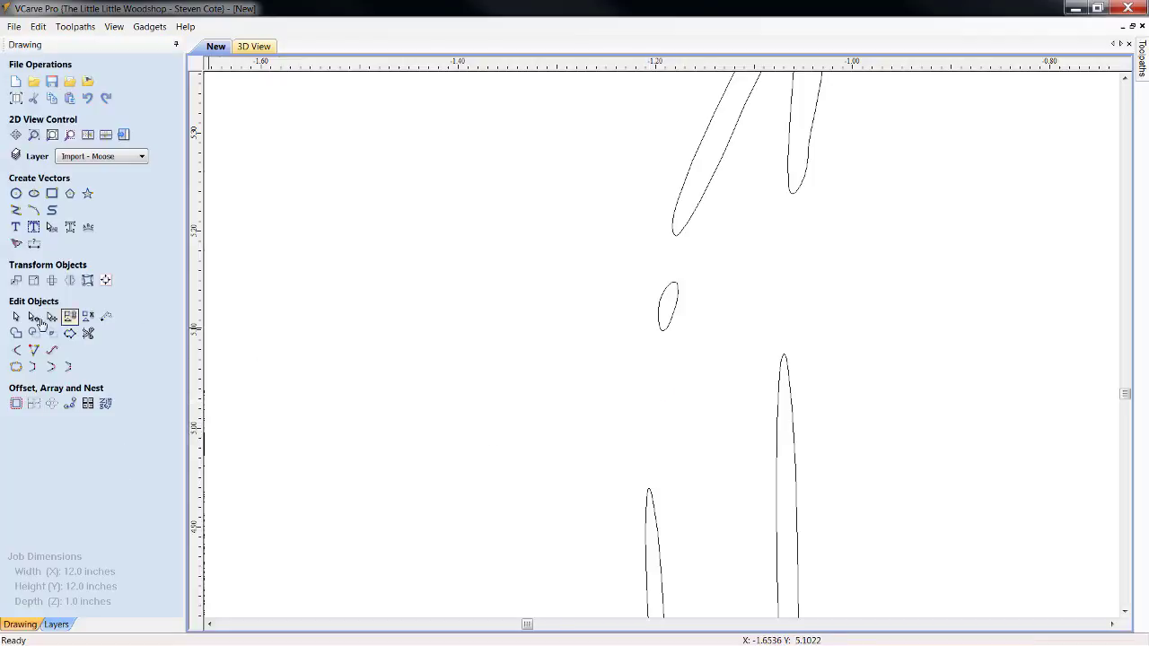
left_click(665, 333)
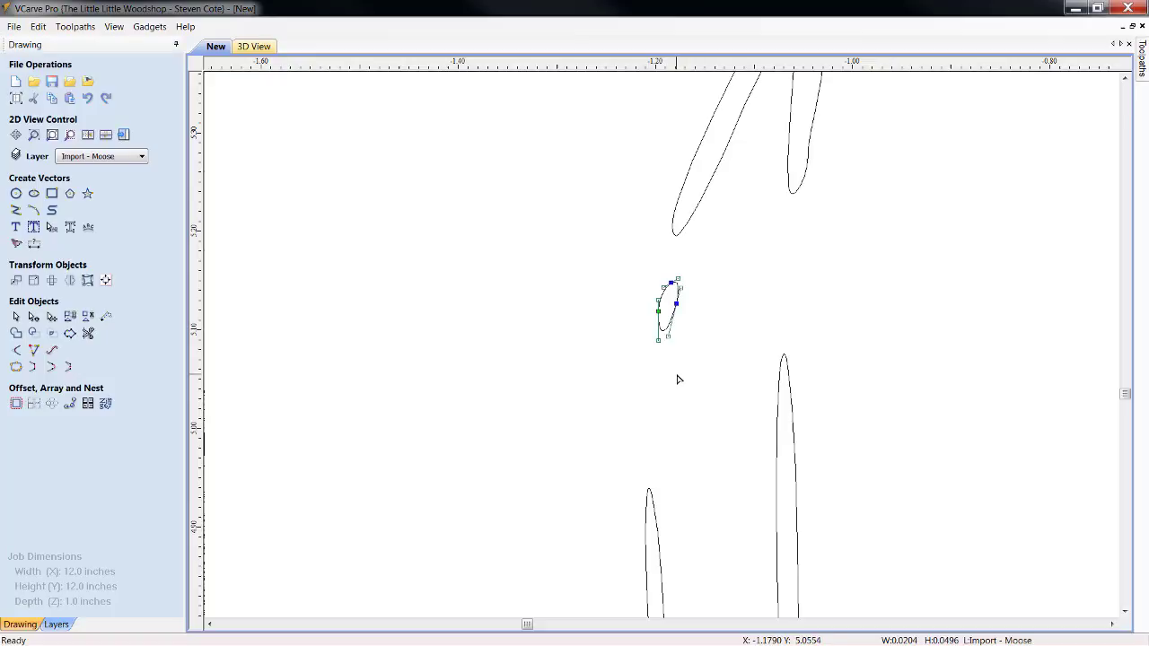
key("Delete")
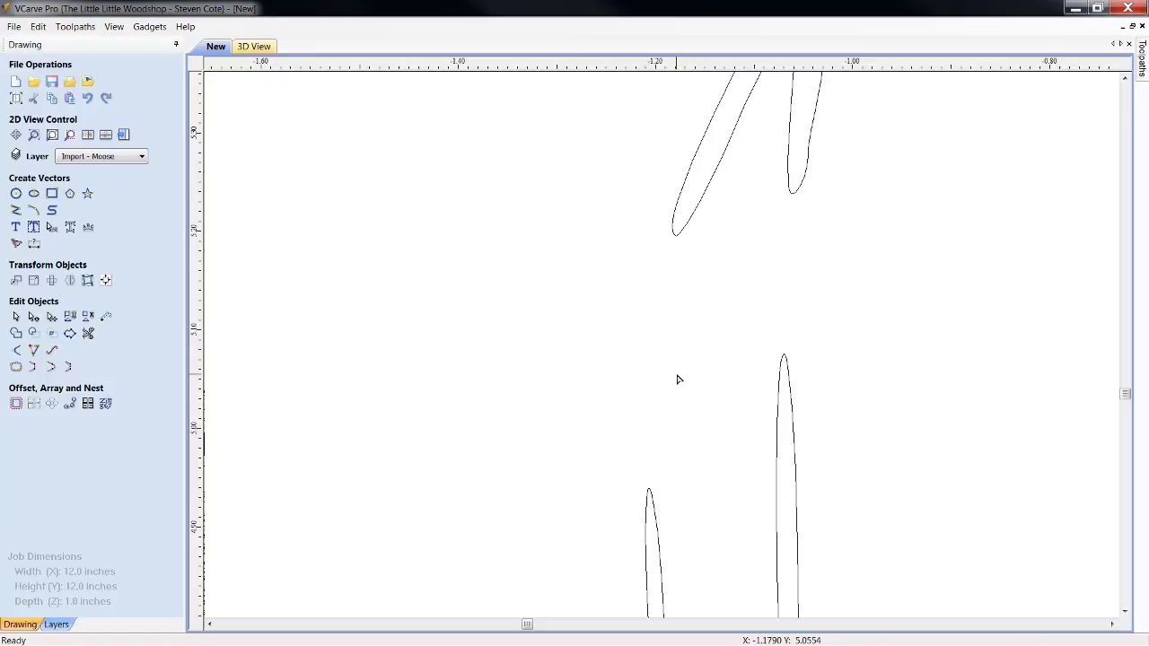
Move the upper antler curve's tip node upward and delete the rounded span at its tip.
left_click(682, 235)
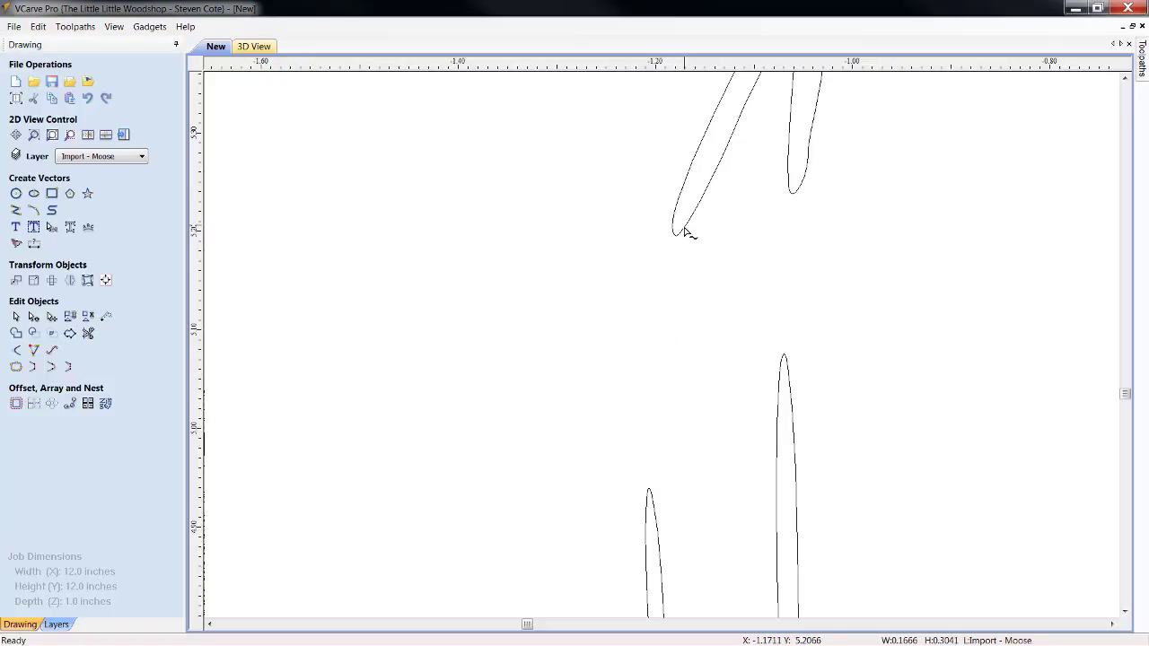
left_click(657, 530)
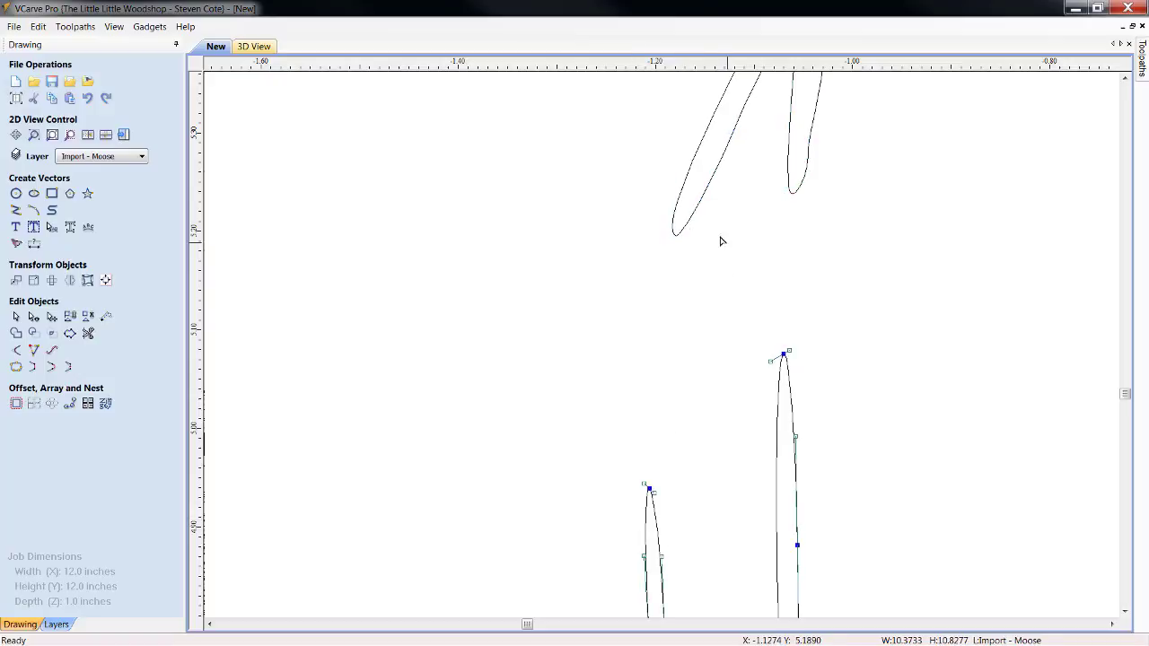
left_click(682, 231)
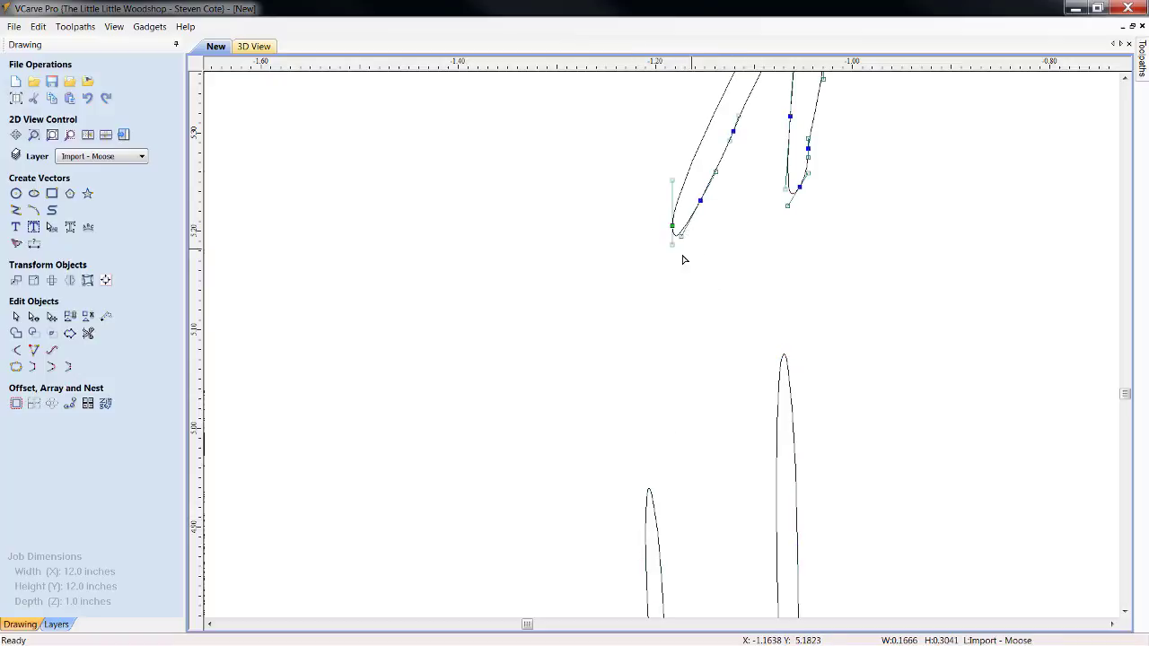
scroll(672, 226, "up", 3)
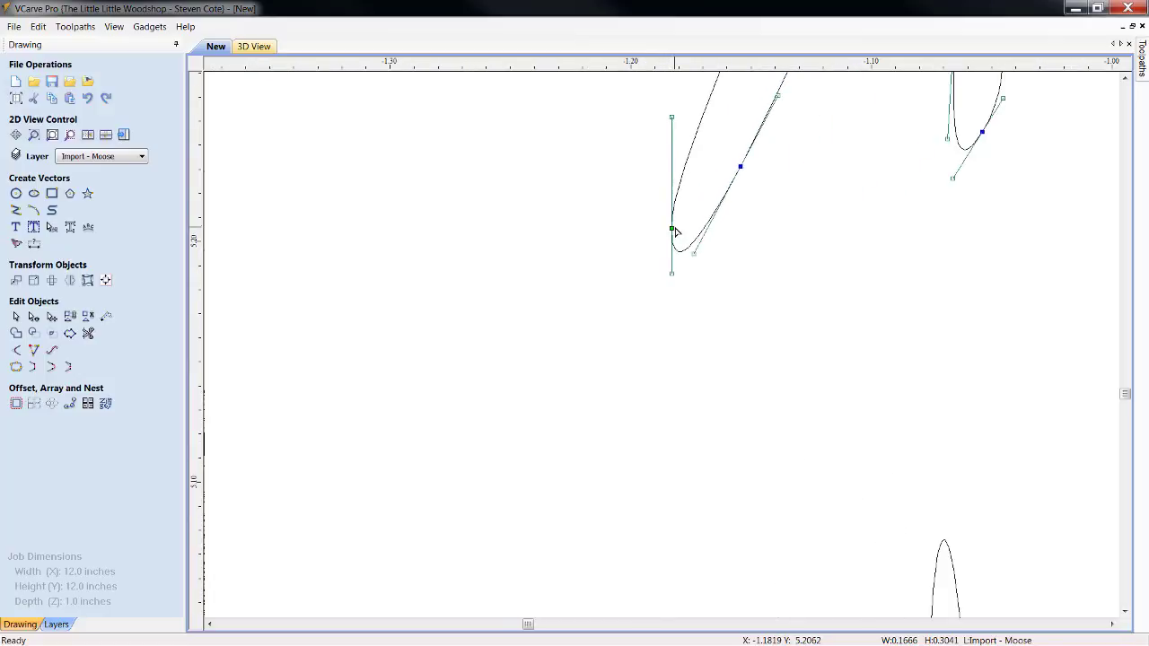
left_click_drag(673, 228, 671, 214)
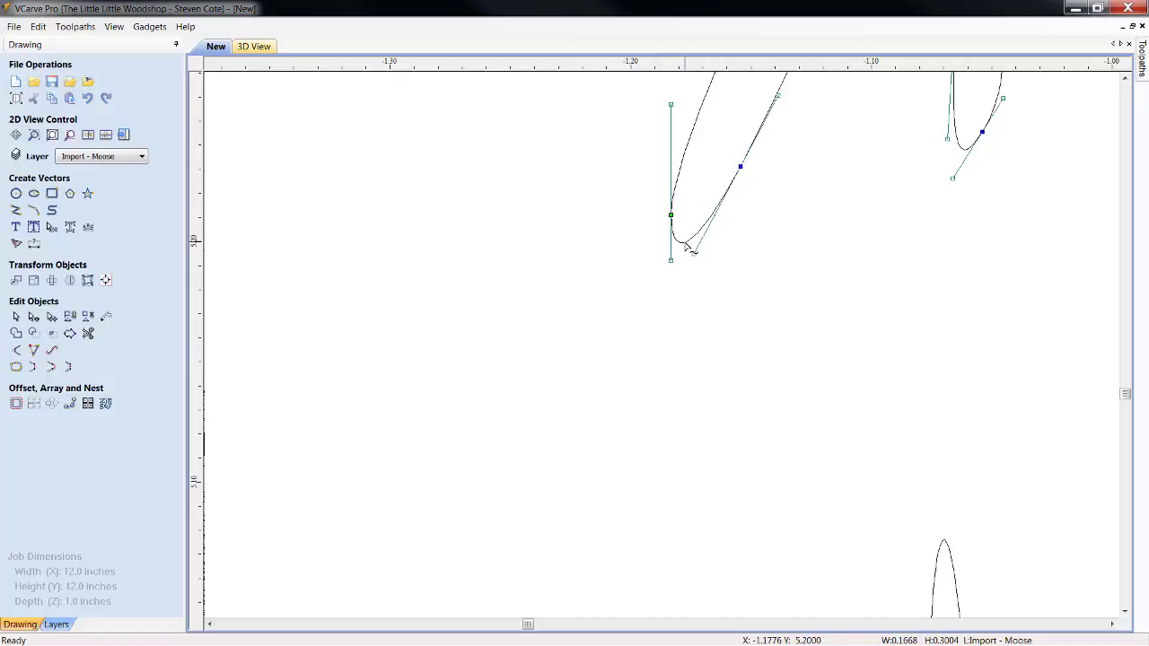
right_click(686, 245)
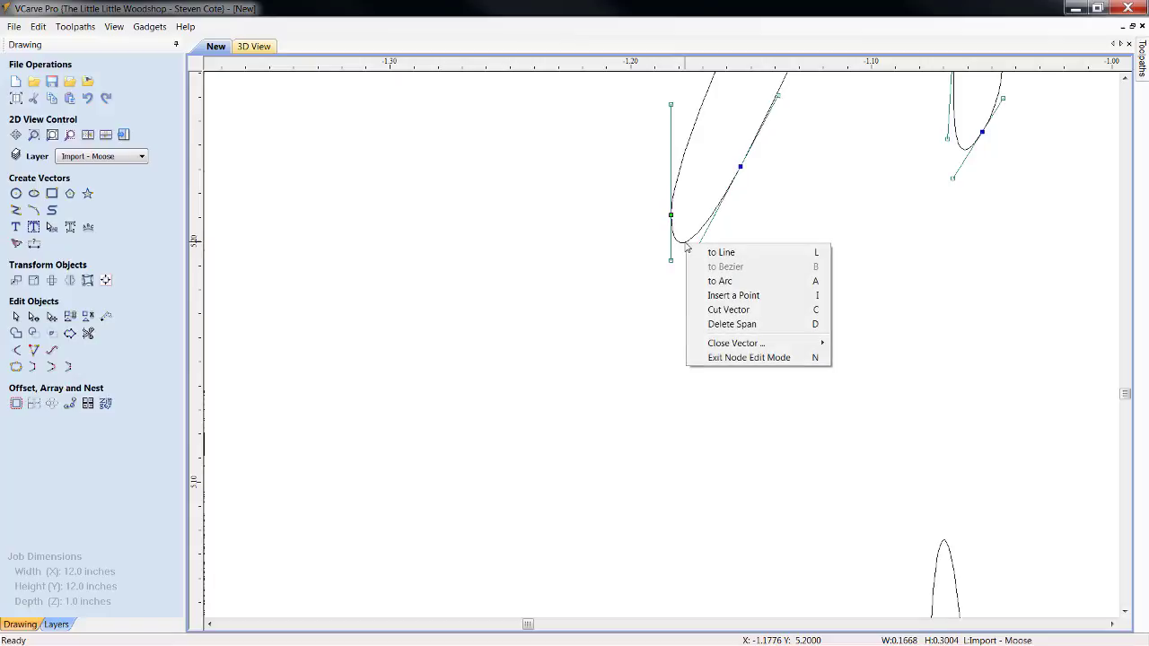
left_click(736, 324)
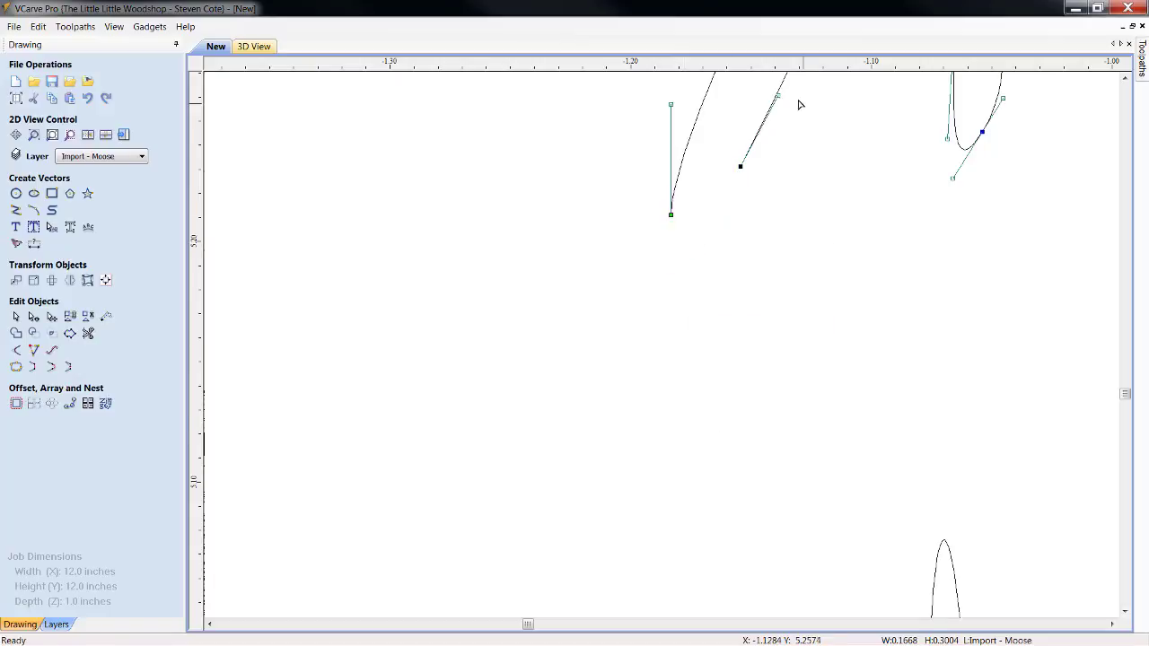
Select the lower antler shapes for node editing and zoom in on them.
scroll(725, 341, "down", 4)
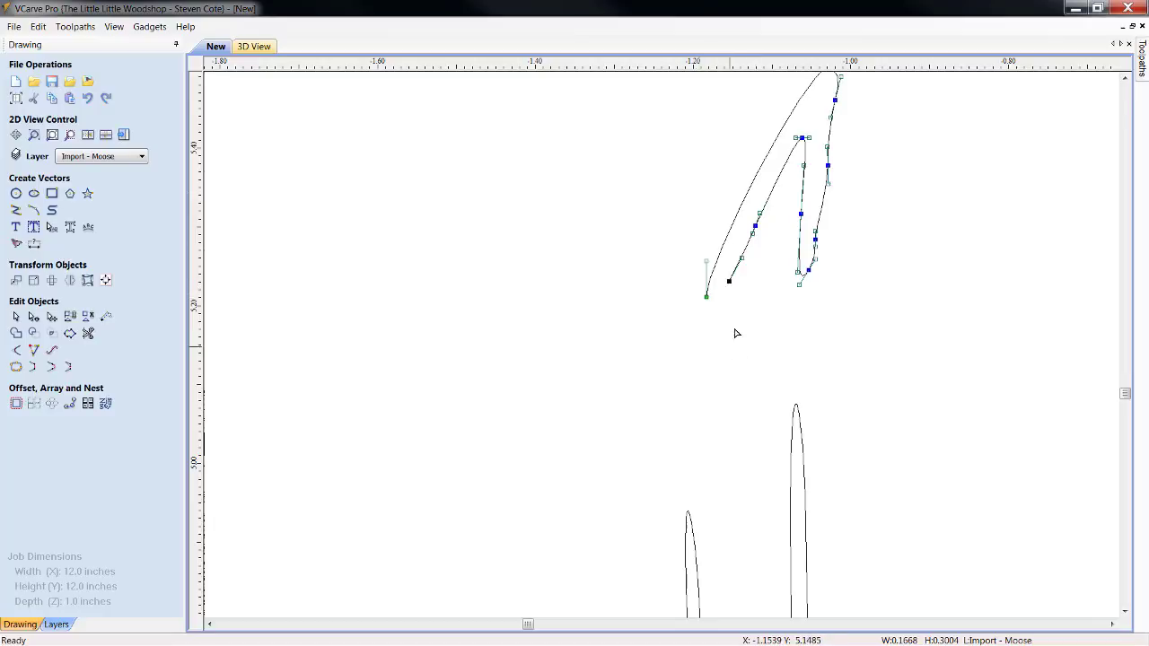
left_click(688, 521)
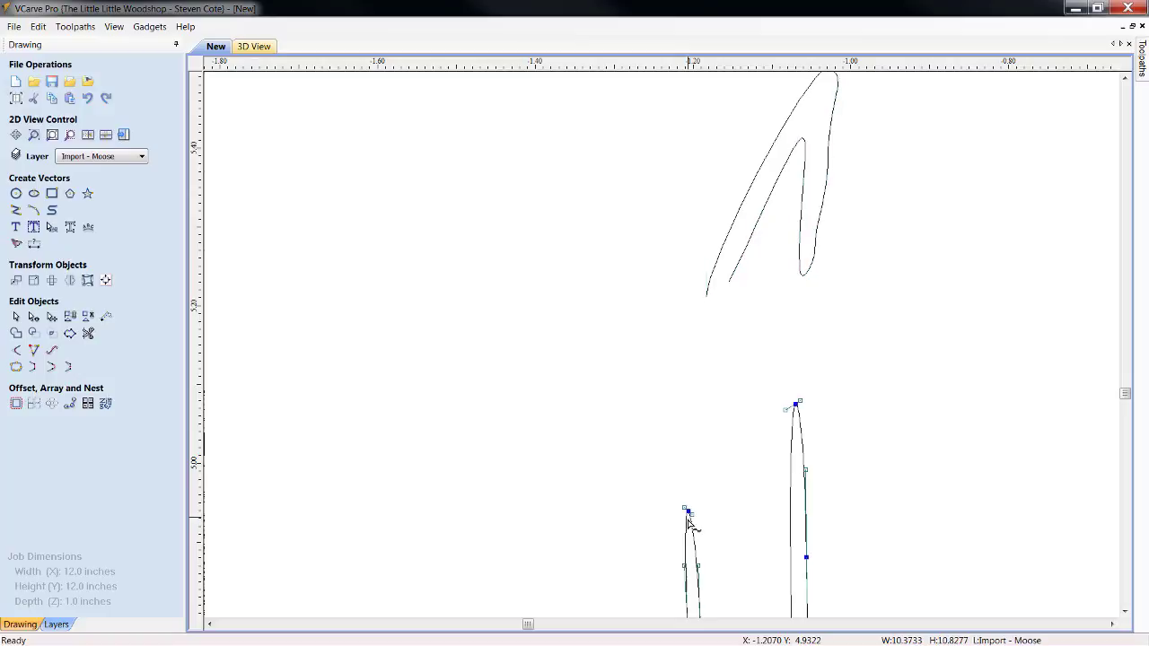
scroll(644, 606, "up", 4)
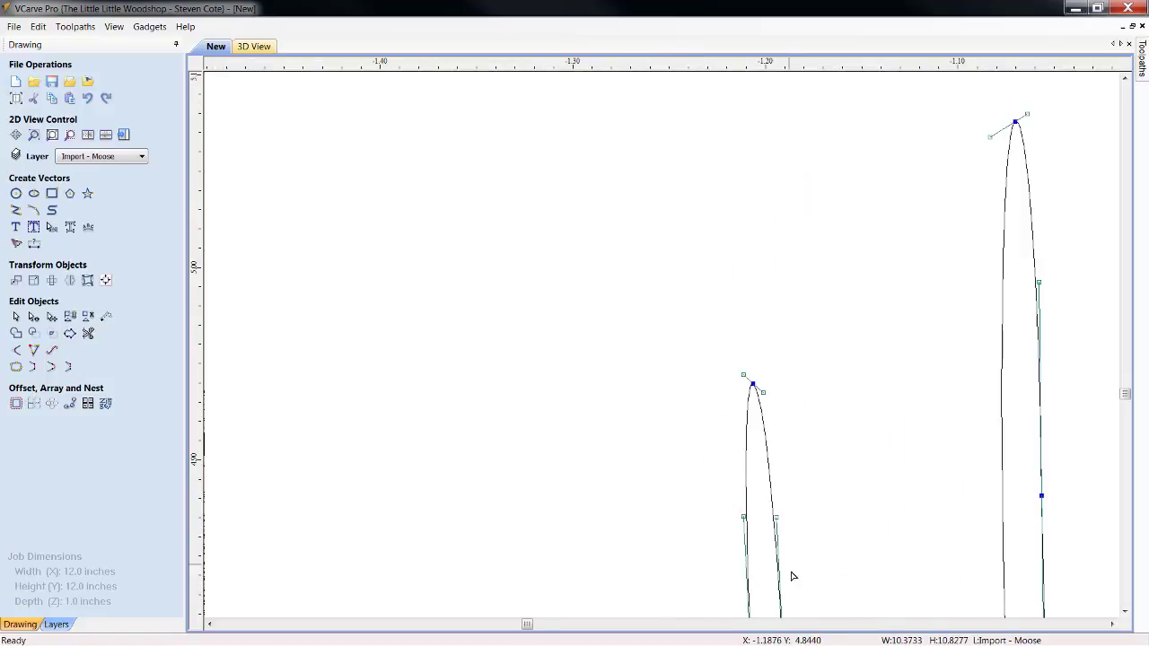
left_click_drag(1123, 391, 1123, 399)
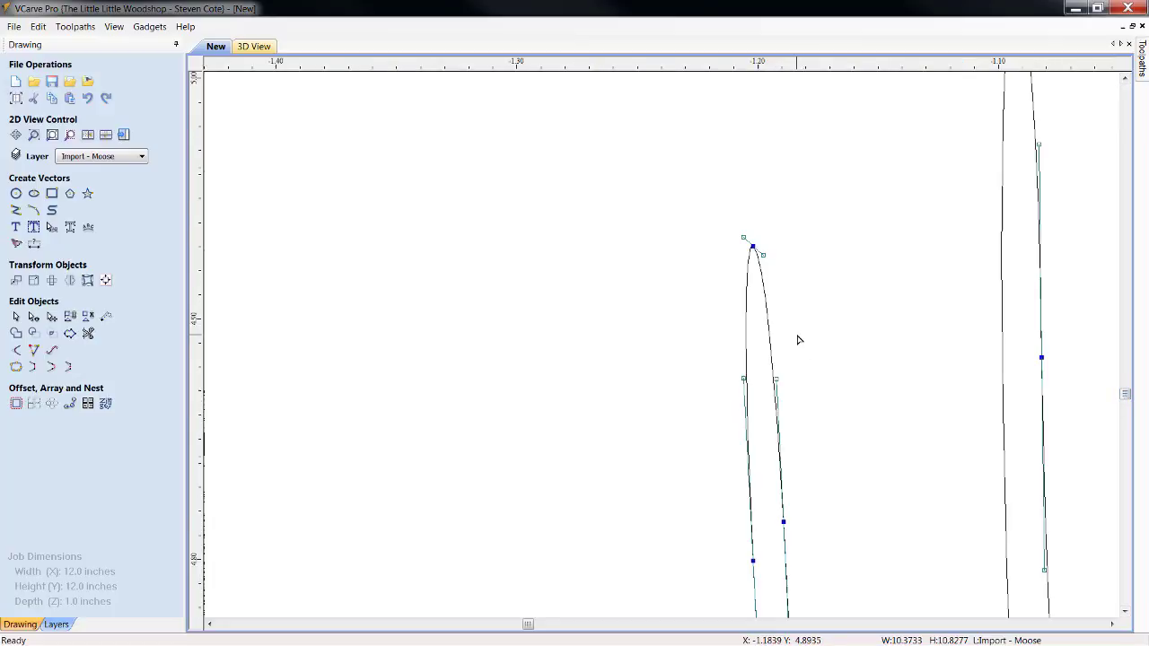
scroll(800, 334, "up", 2)
scroll(795, 327, "down", 4)
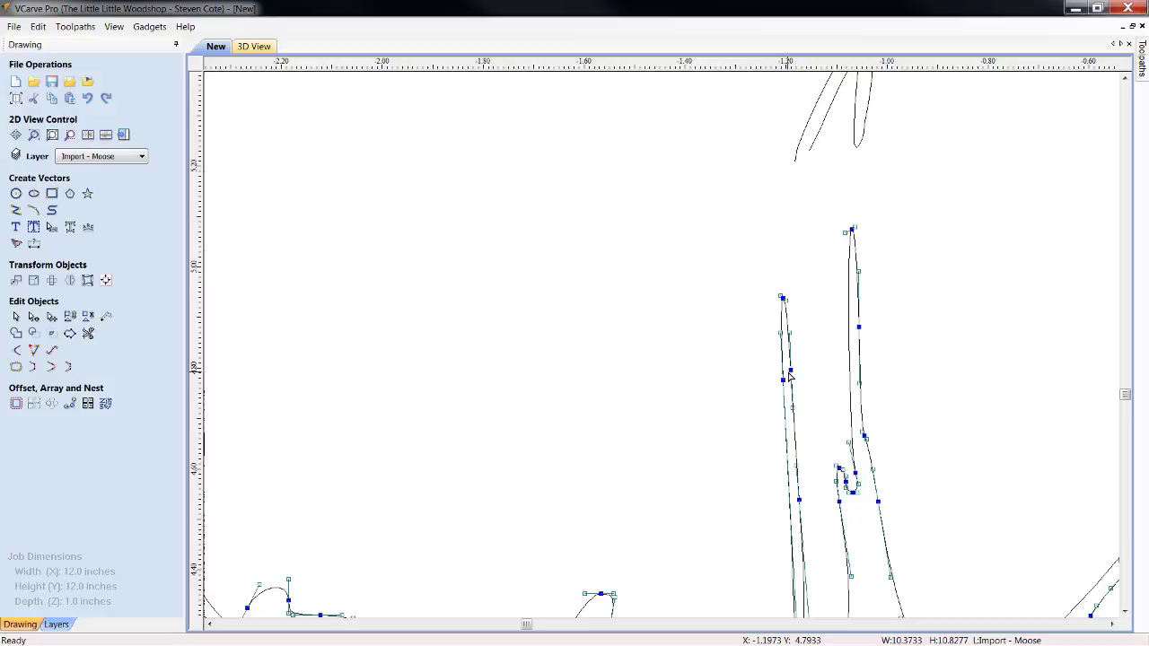
scroll(796, 286, "up", 4)
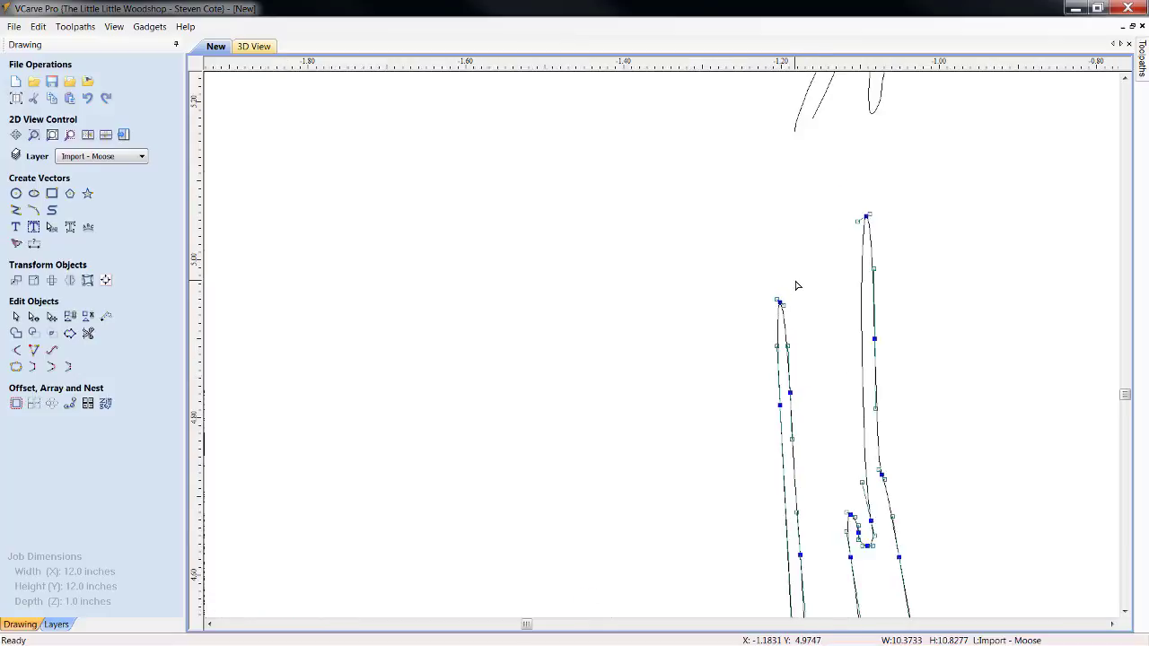
scroll(792, 297, "up", 4)
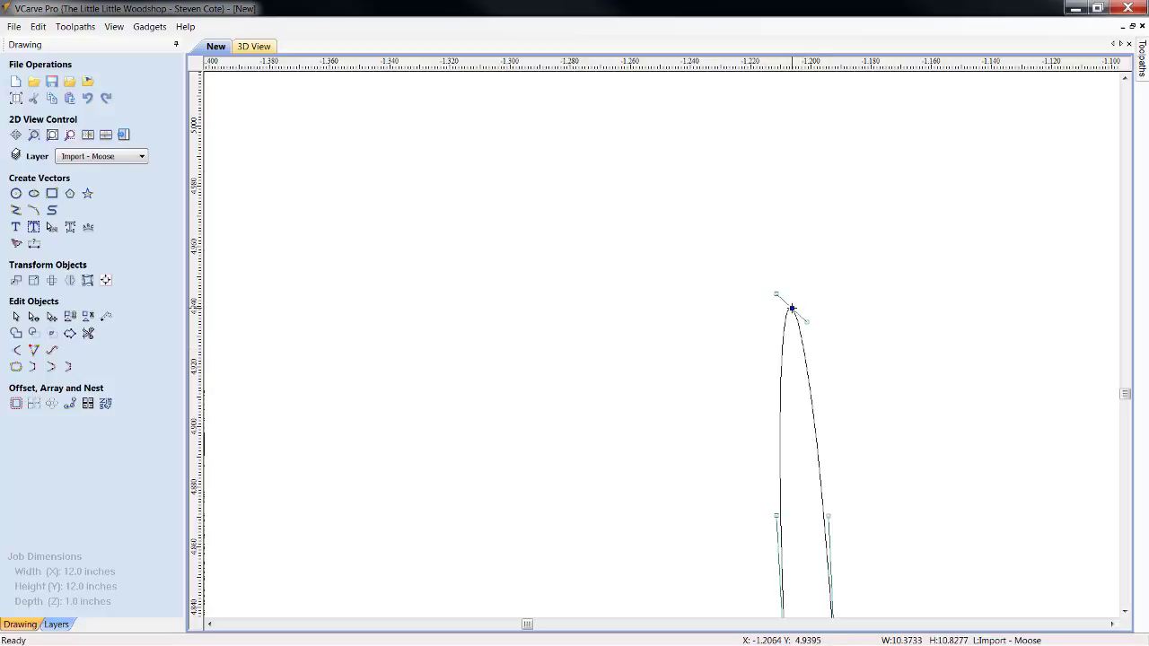
Insert points either side of the shorter tip's peak, delete its top node, then delete the arch span.
right_click(809, 367)
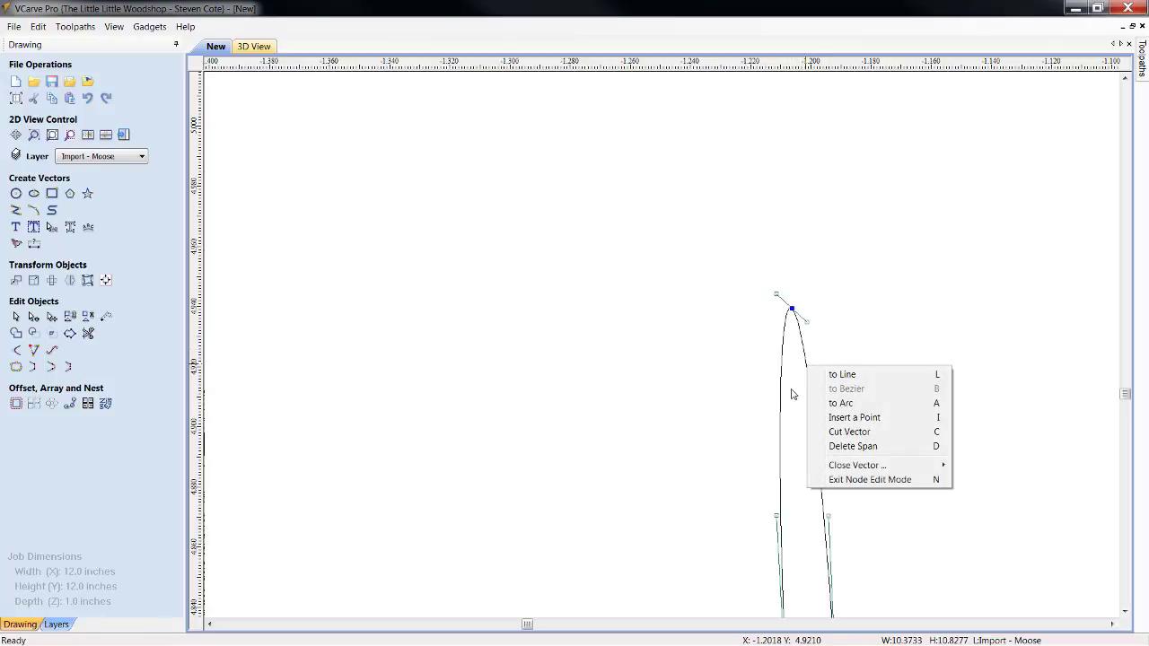
left_click(843, 420)
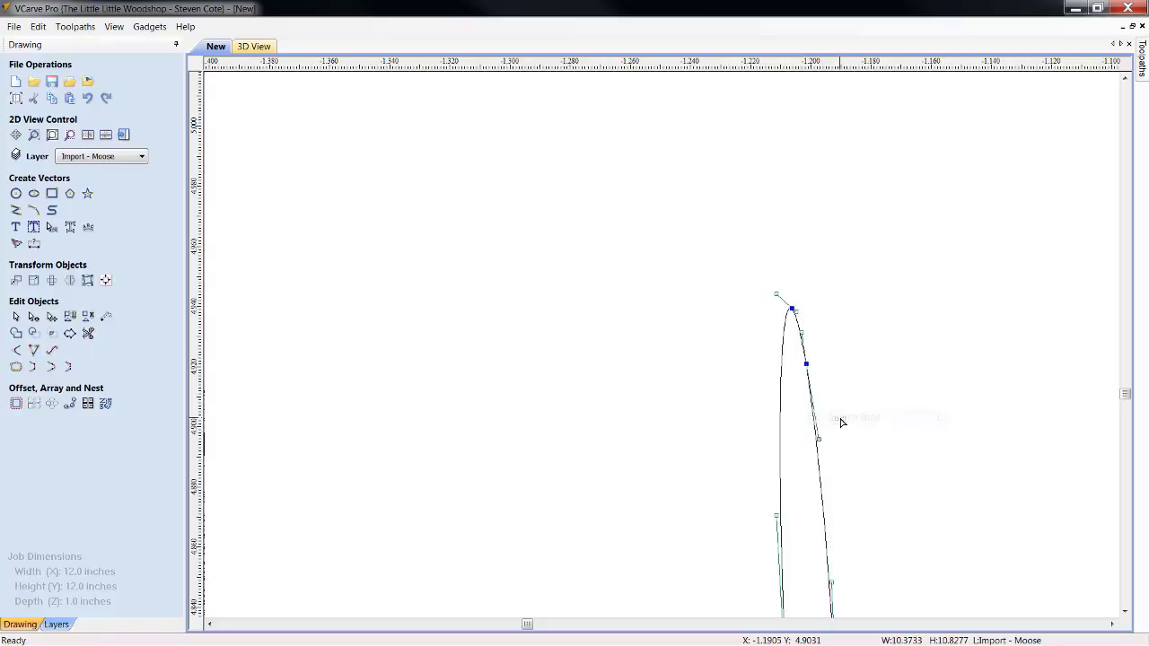
right_click(784, 369)
left_click(817, 418)
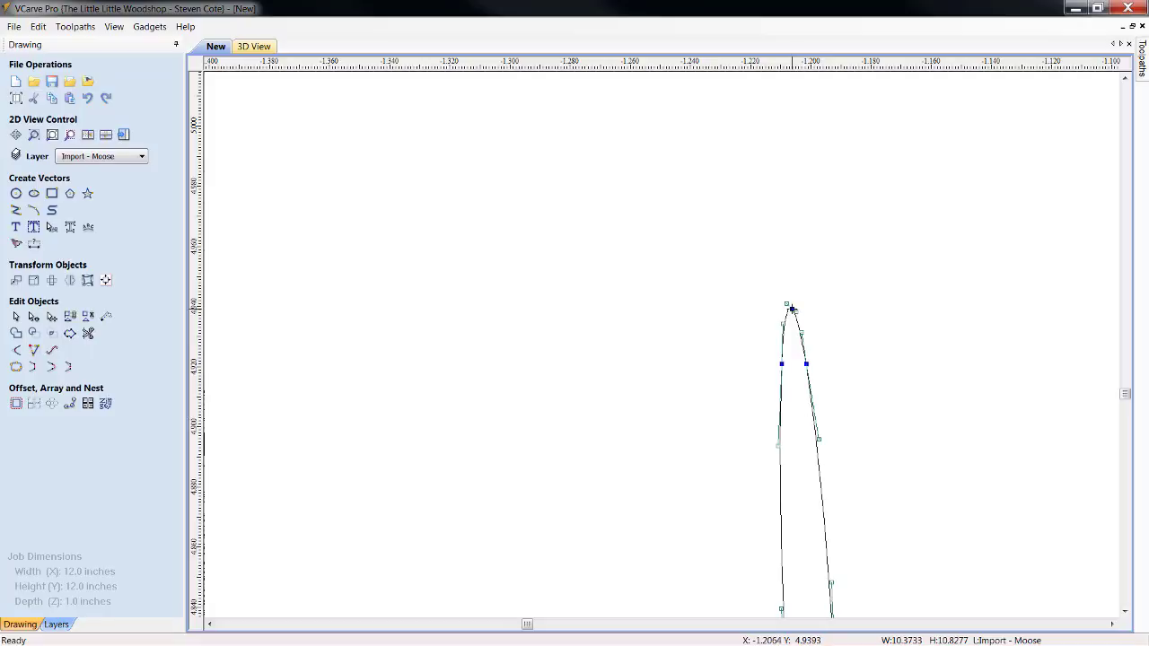
right_click(791, 308)
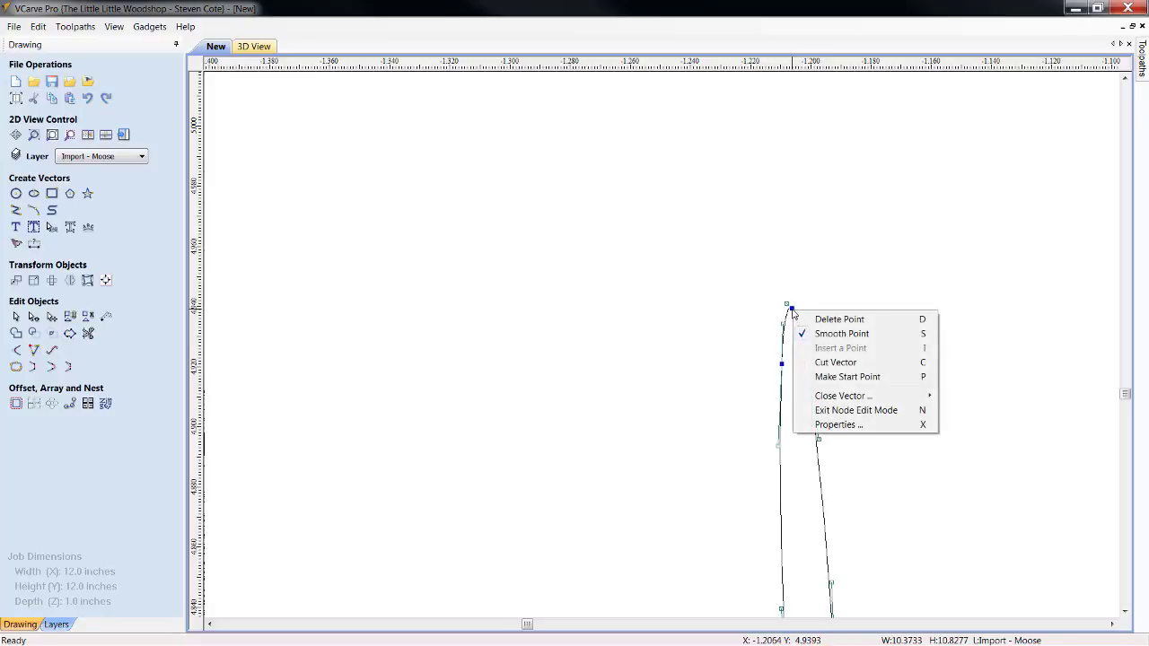
left_click(813, 318)
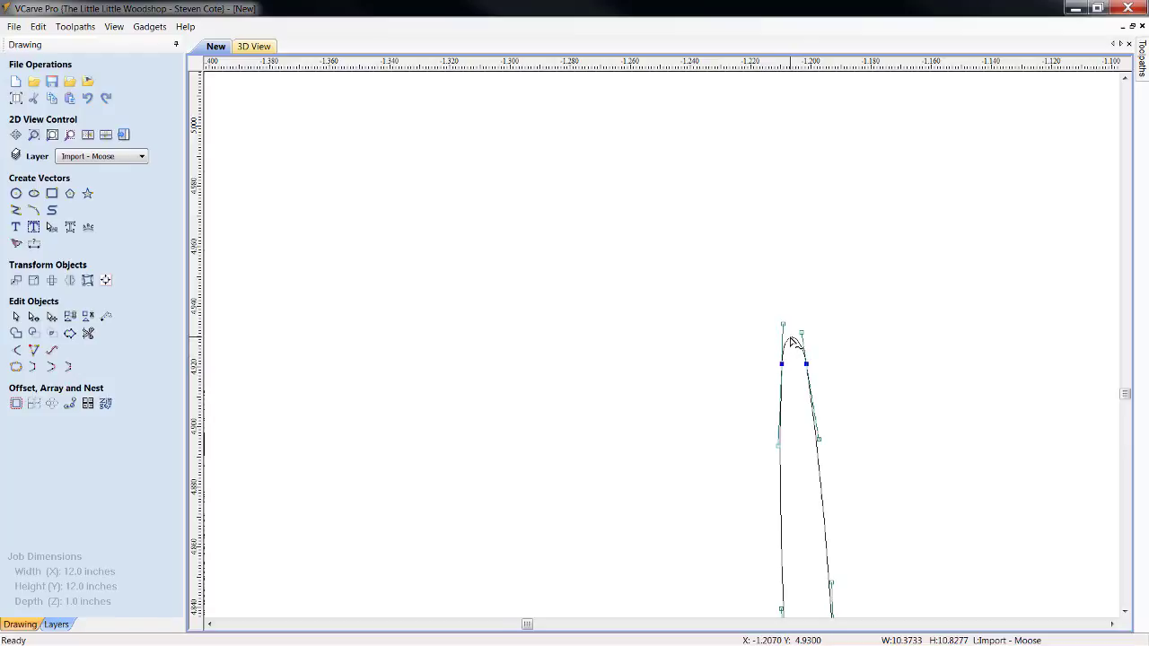
scroll(793, 343, "up", 6)
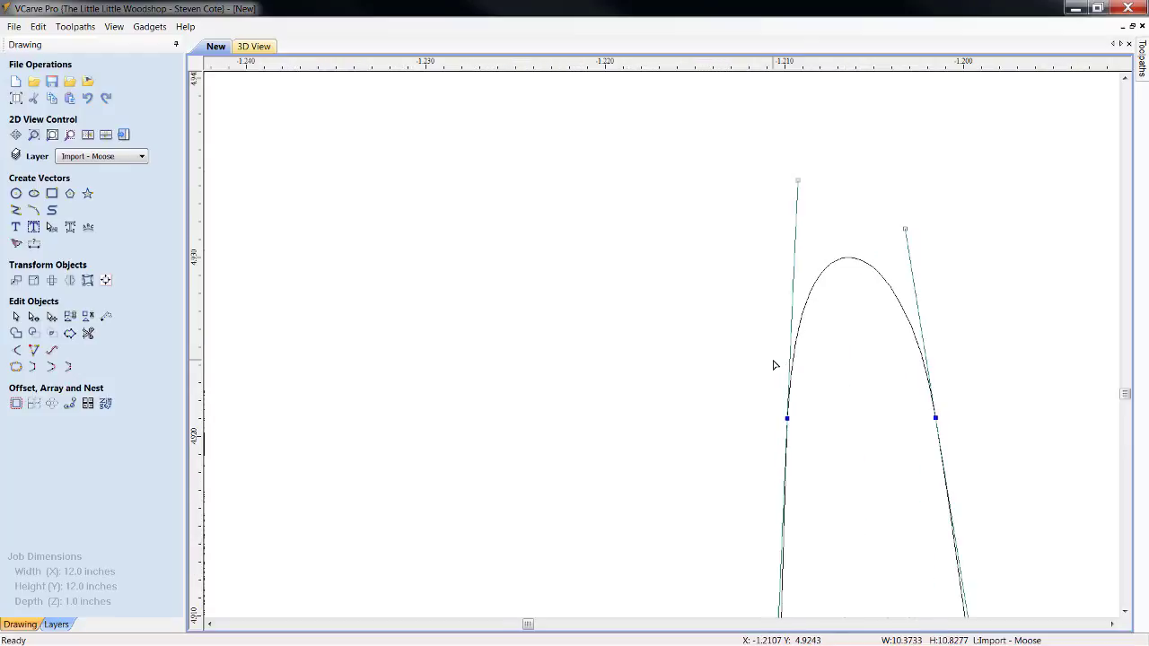
right_click(846, 263)
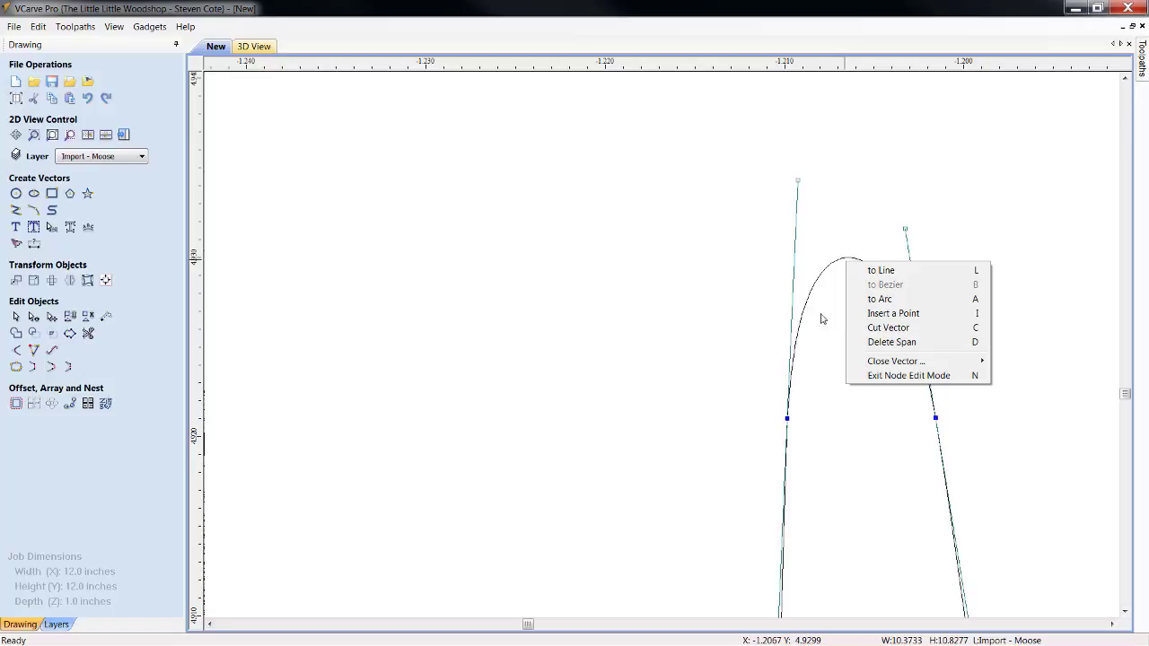
left_click(877, 345)
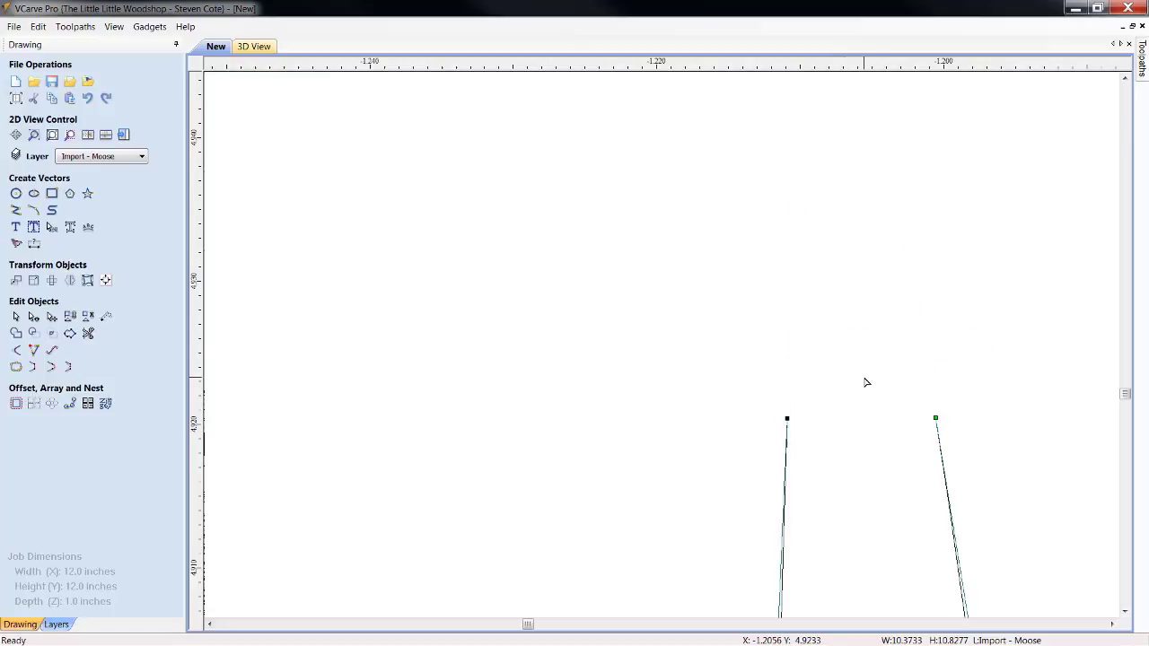
scroll(865, 381, "down", 2)
scroll(866, 381, "down", 5)
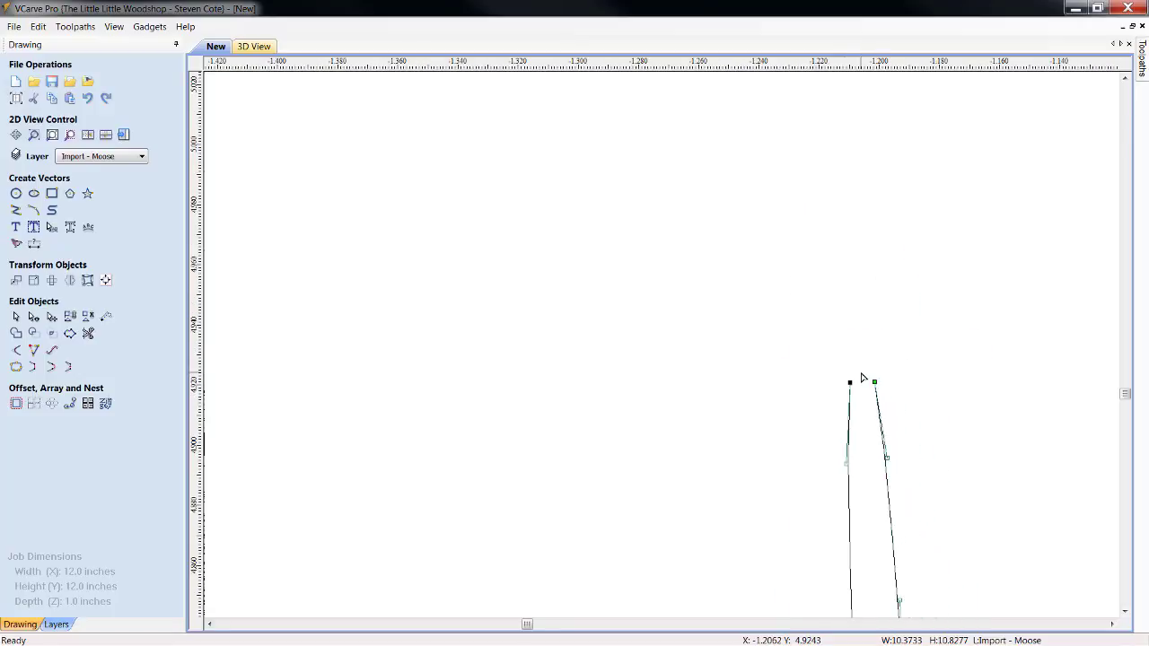
Clear the selection and zoom in on the gap at the shorter antler tip.
scroll(864, 379, "down", 1)
left_click_drag(936, 126, 773, 233)
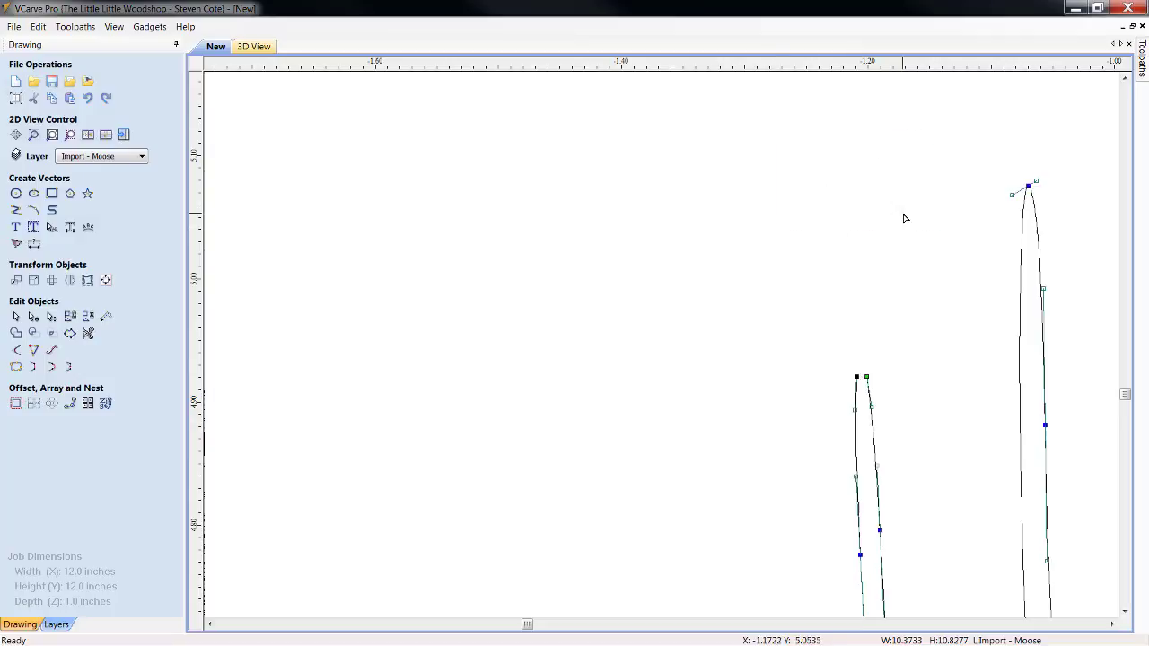
left_click(888, 284)
scroll(775, 326, "down", 4)
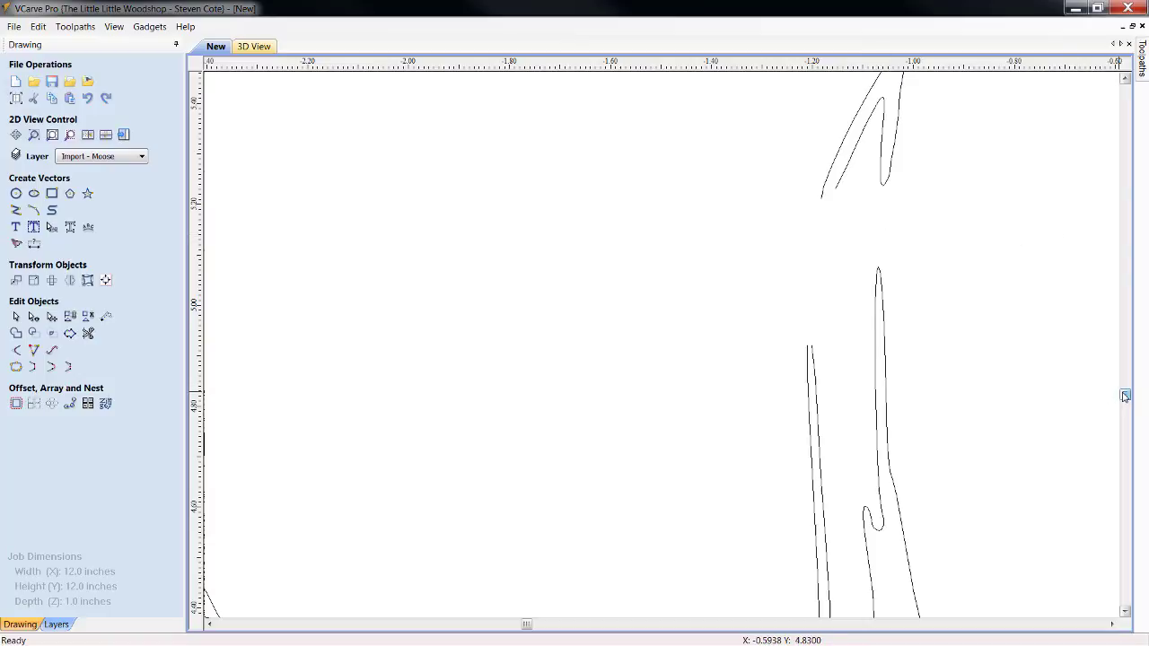
left_click_drag(1125, 398, 1122, 390)
scroll(977, 458, "down", 3)
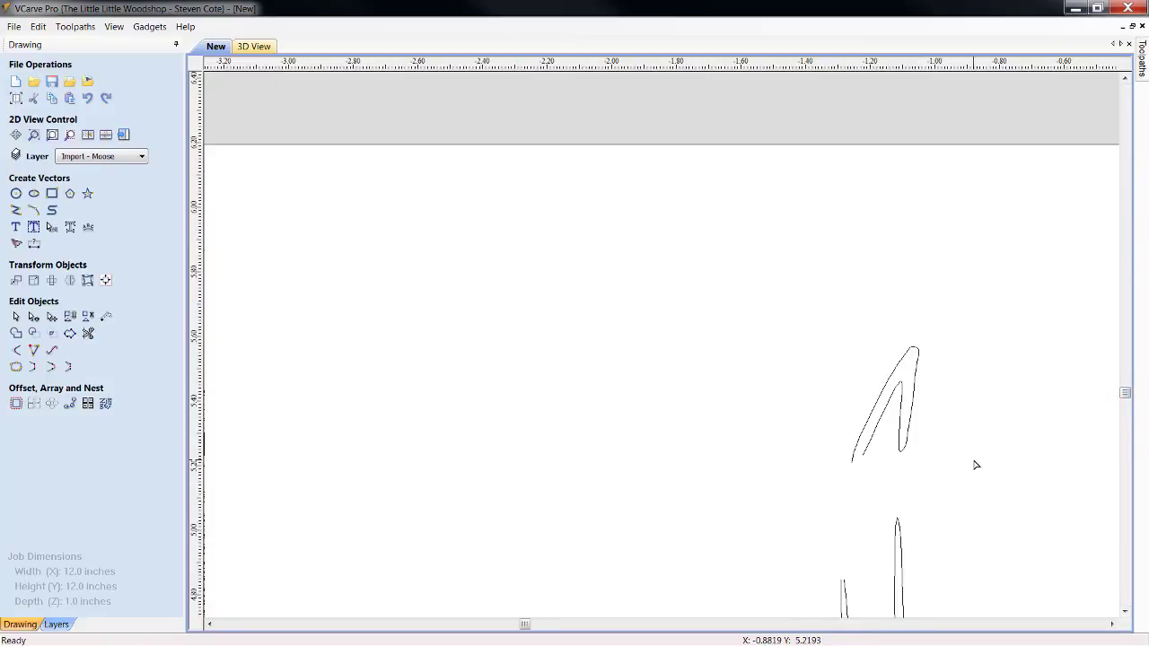
scroll(914, 570, "up", 5)
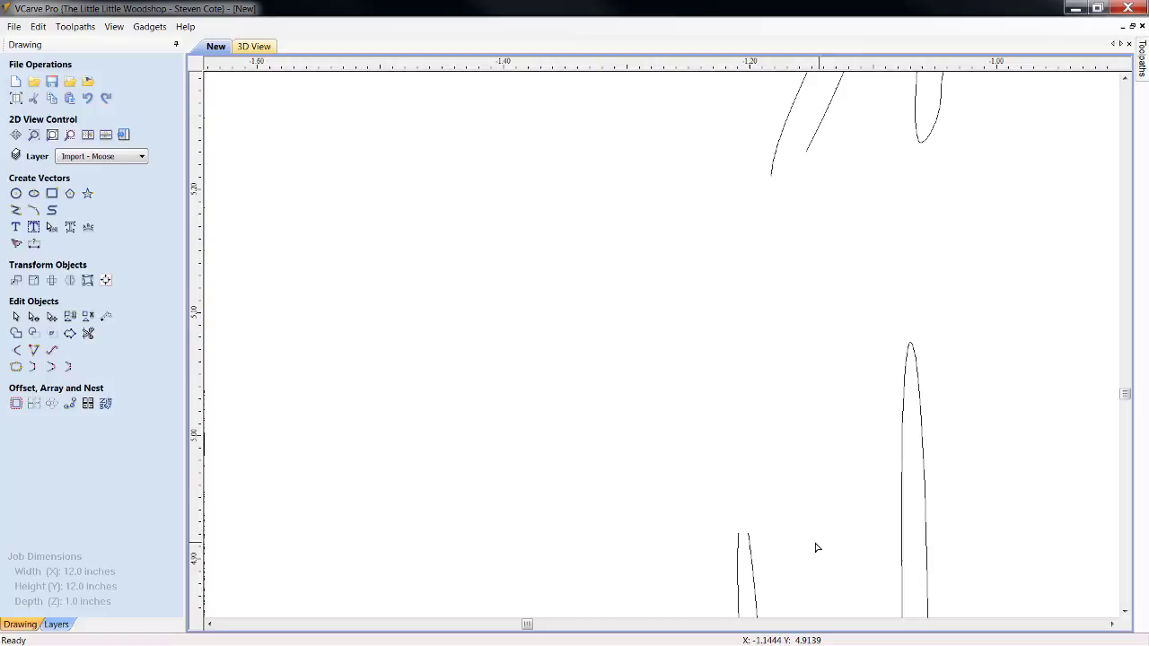
In node editing, drag the top ends of both lower antler lines up toward the tip curve.
double_click(752, 546)
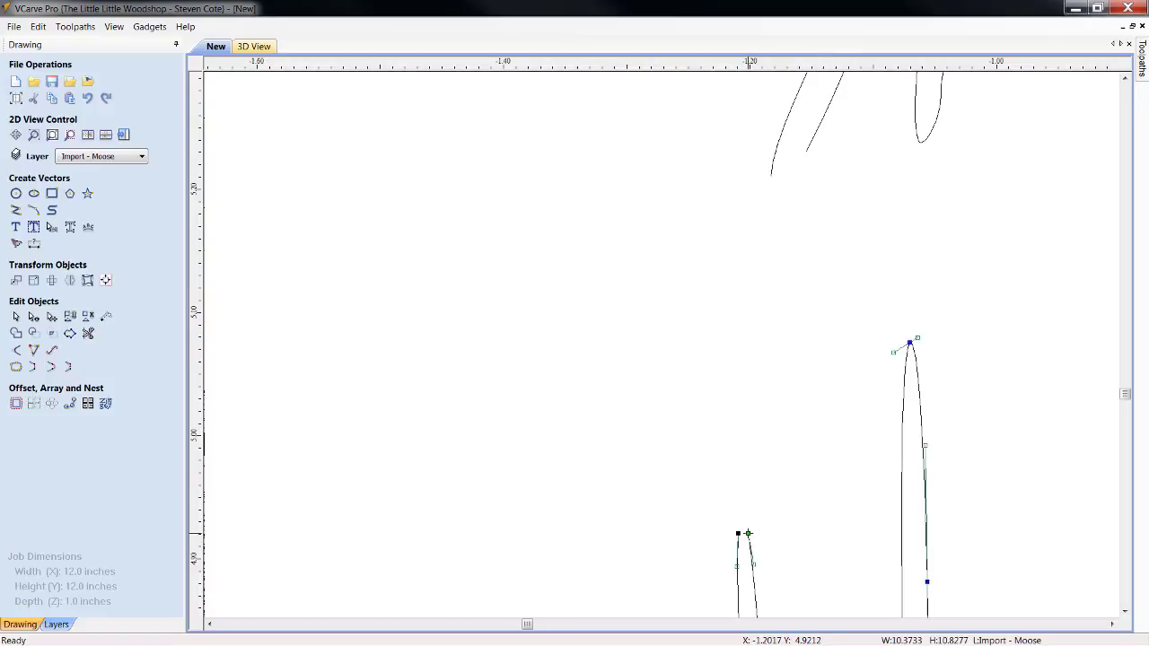
left_click(748, 533)
left_click_drag(799, 167, 795, 189)
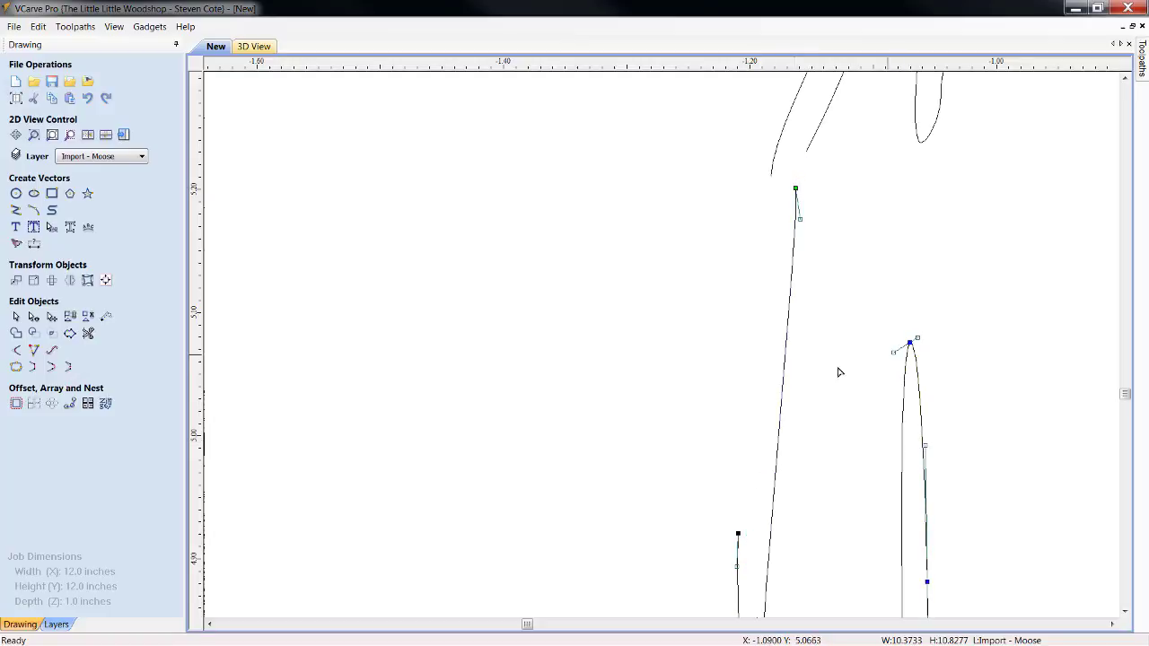
left_click(738, 533)
left_click_drag(764, 180, 769, 181)
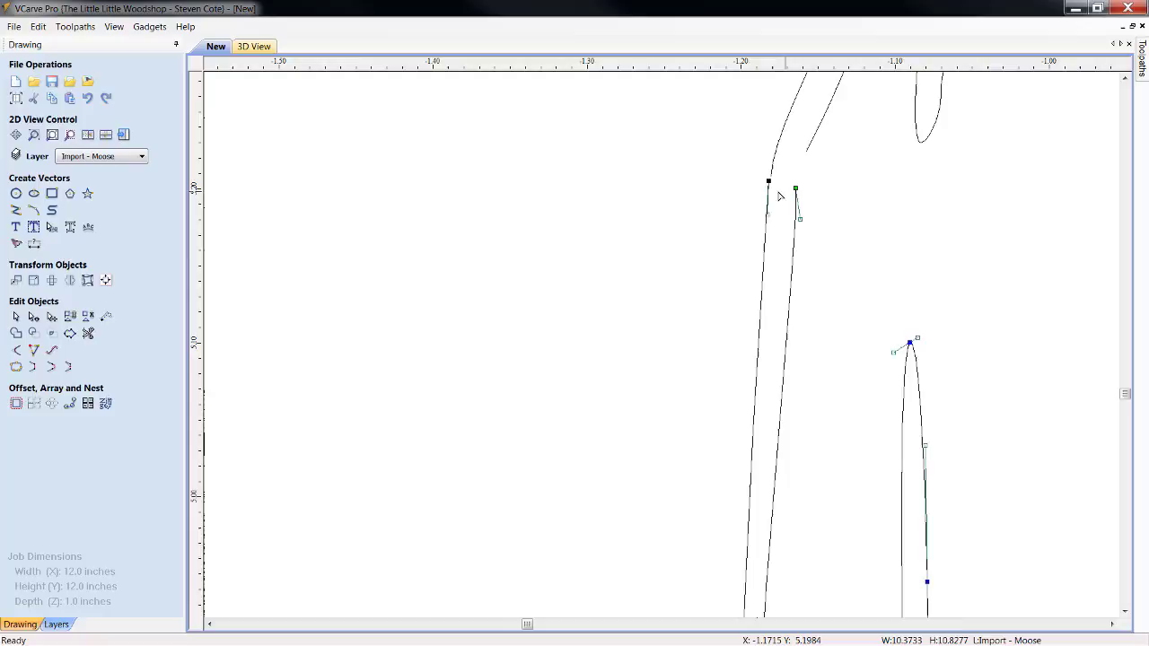
scroll(794, 184, "up", 3)
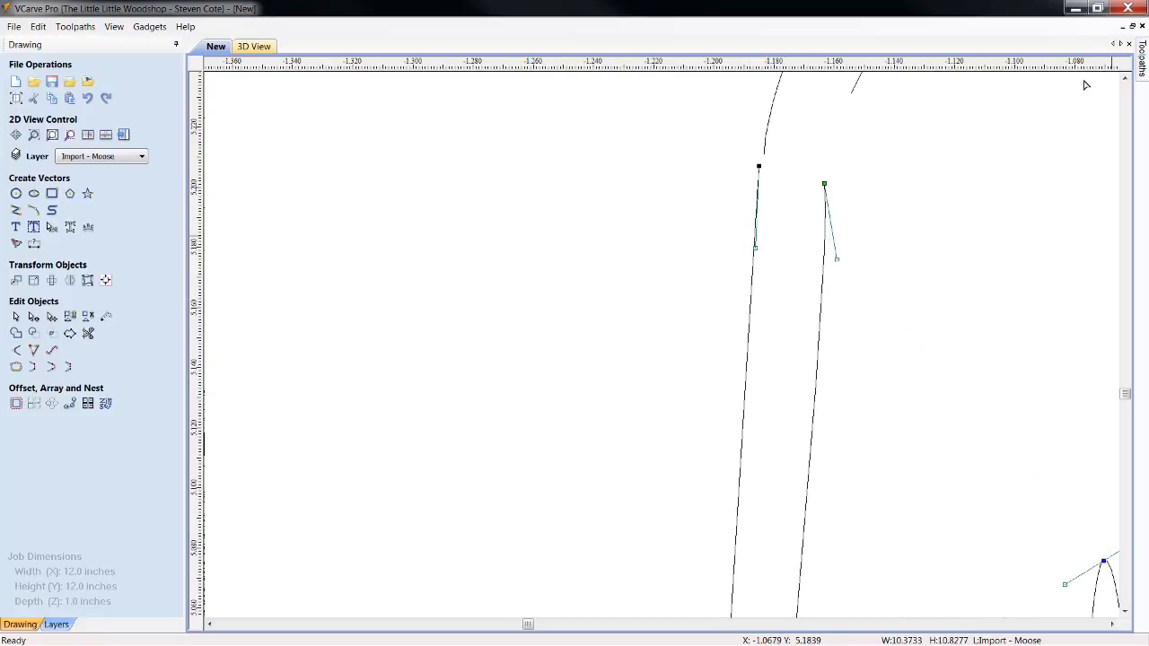
left_click_drag(1125, 79, 1125, 79)
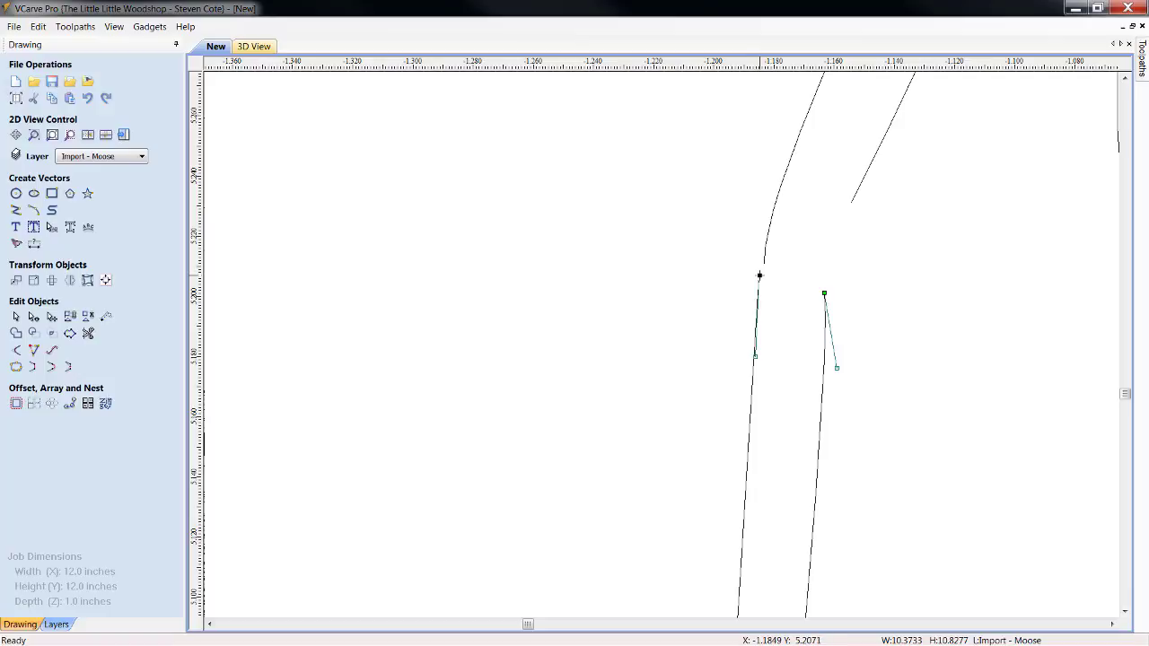
left_click_drag(760, 276, 764, 268)
scroll(883, 477, "down", 6)
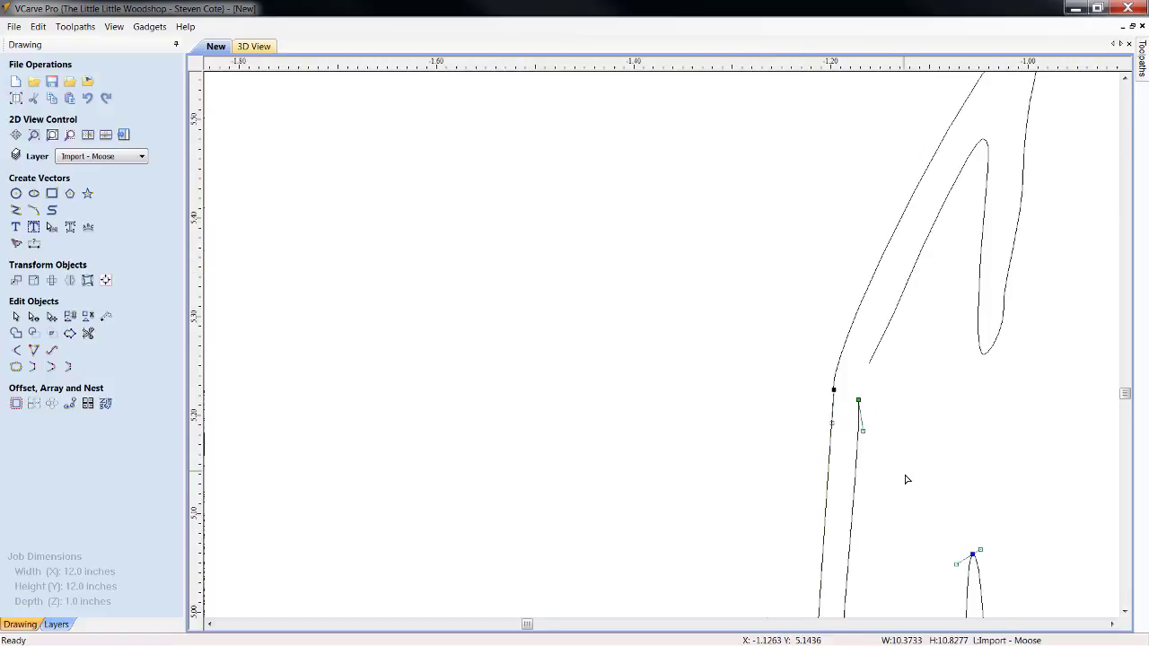
left_click(1125, 612)
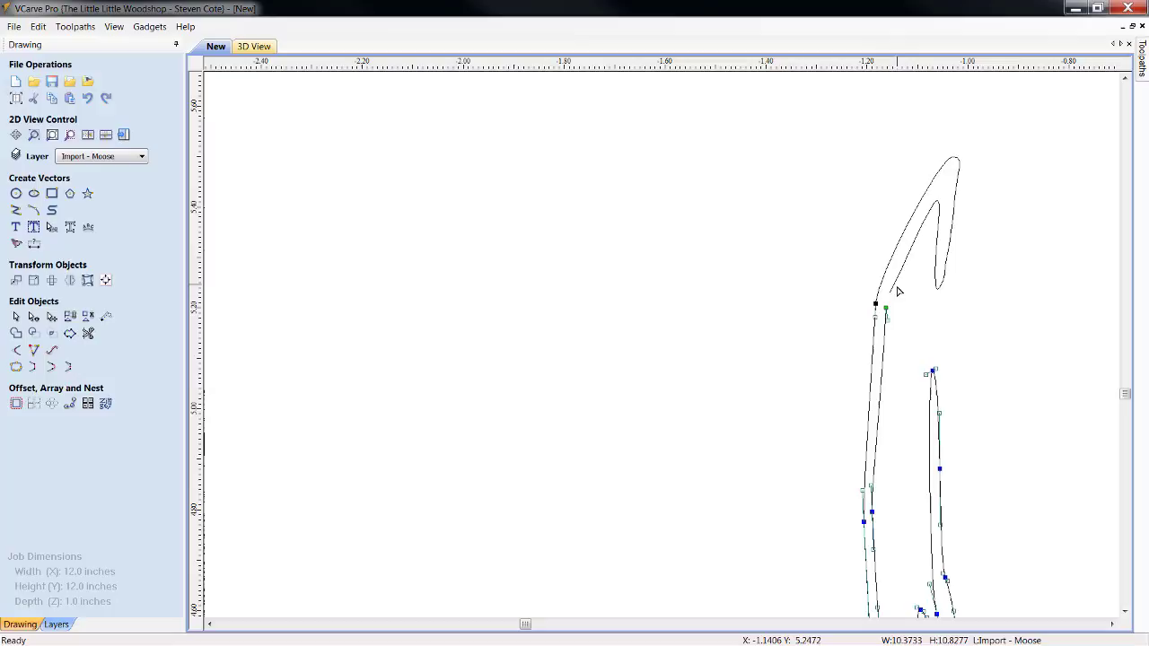
scroll(898, 291, "up", 5)
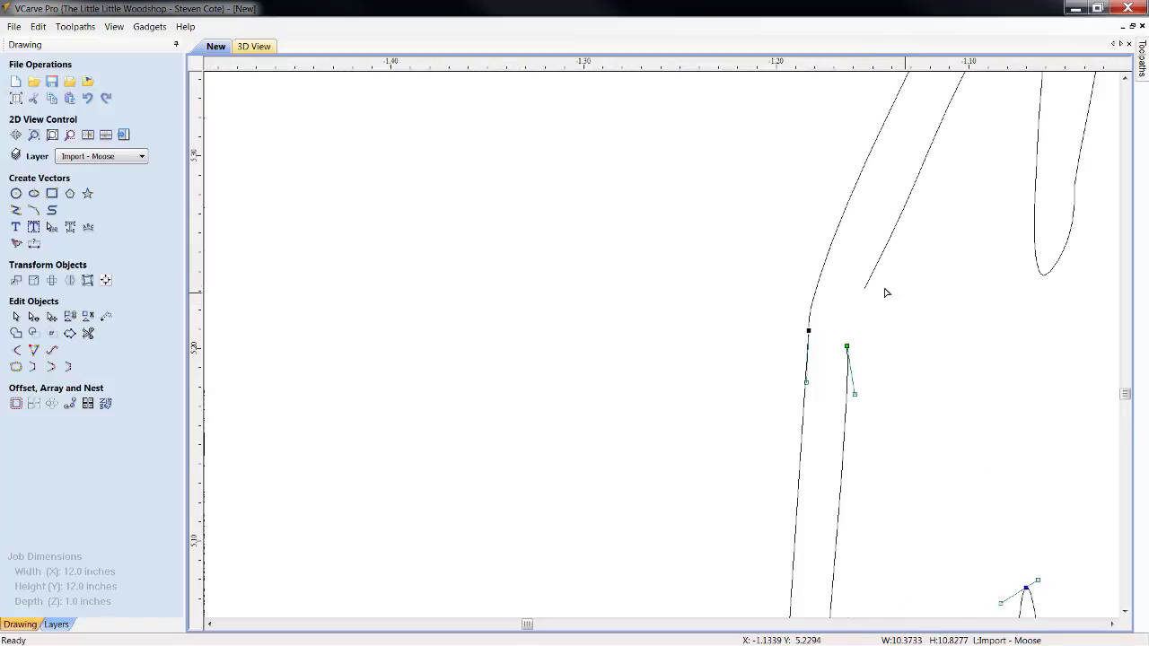
Drag the tip curve's end down onto the right line and check the joins.
left_click(866, 289)
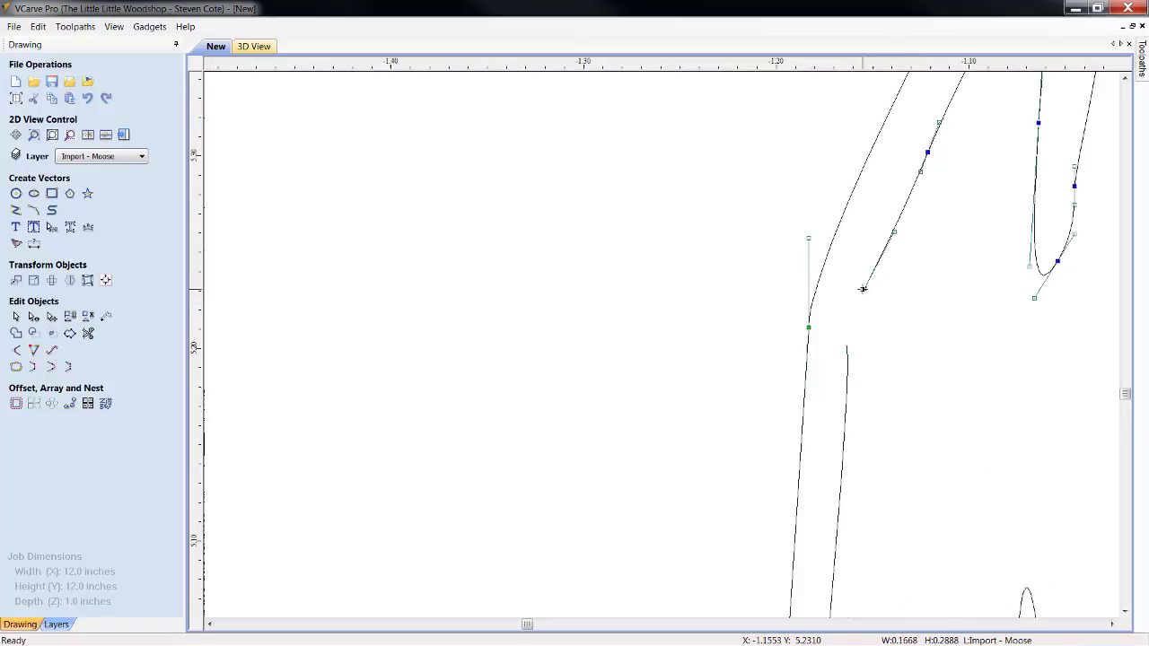
left_click_drag(865, 289, 848, 341)
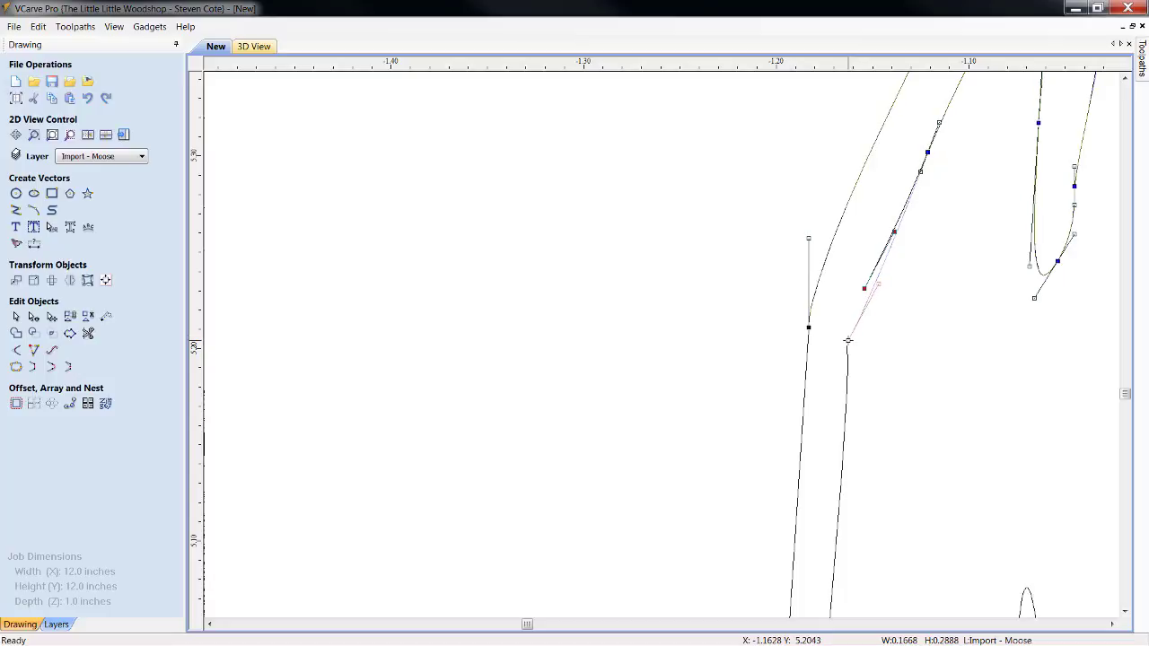
left_click(898, 440)
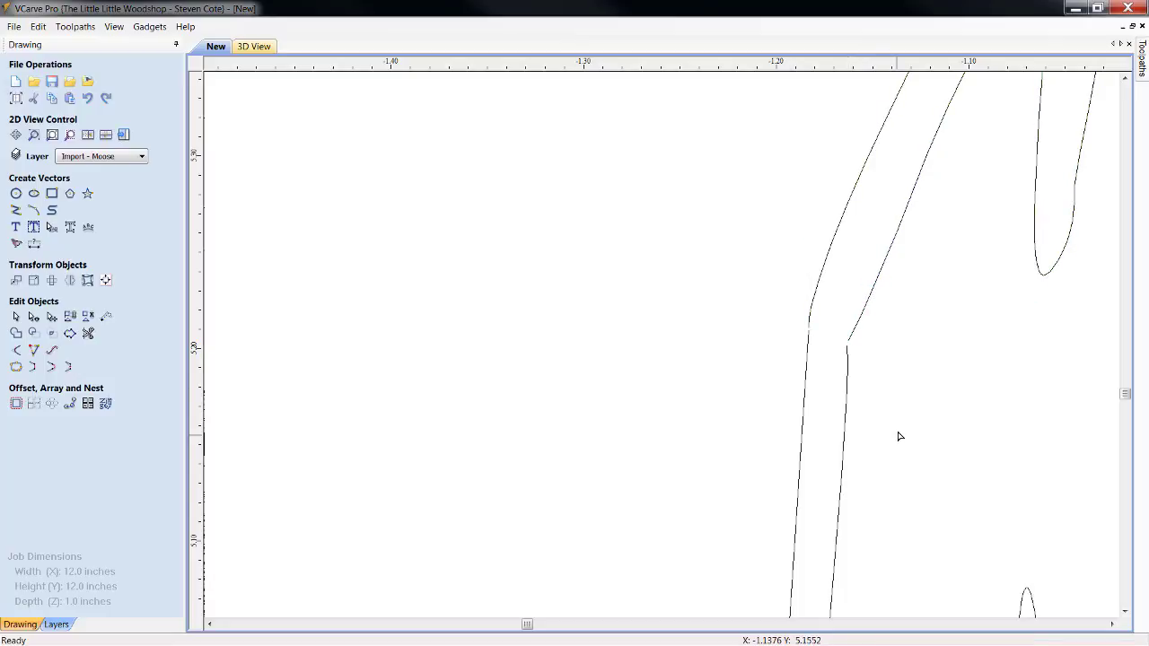
scroll(846, 366, "down", 2)
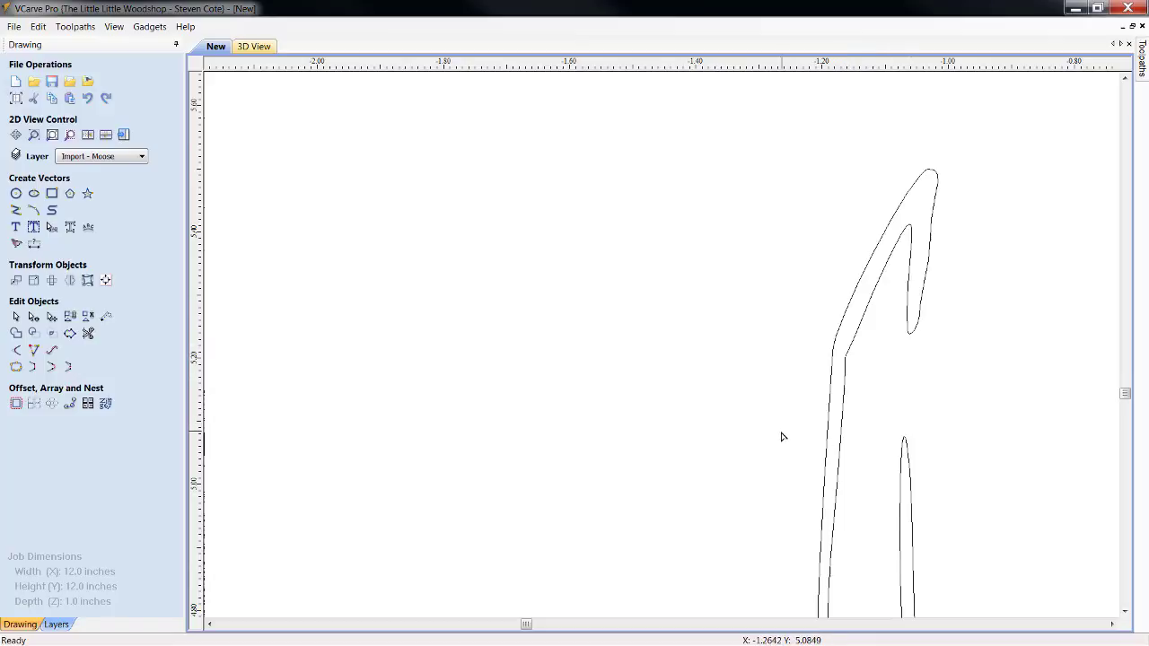
scroll(855, 386, "up", 6)
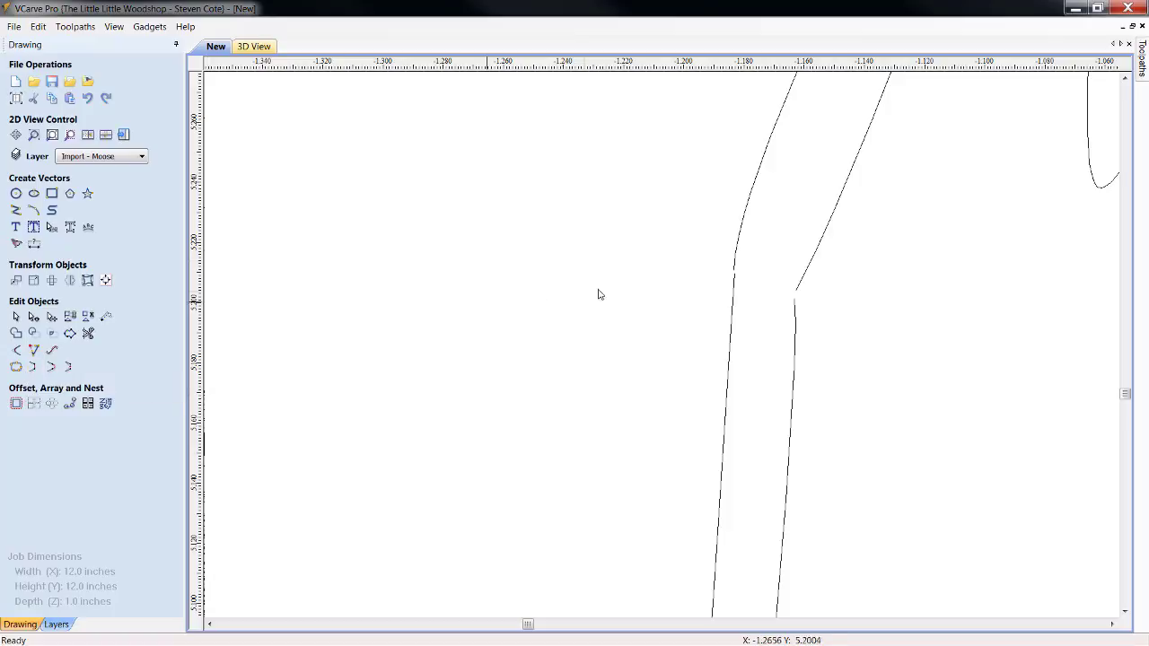
Select the two lower antler lines and the tip curves, and join them with smooth curves.
left_click(735, 283)
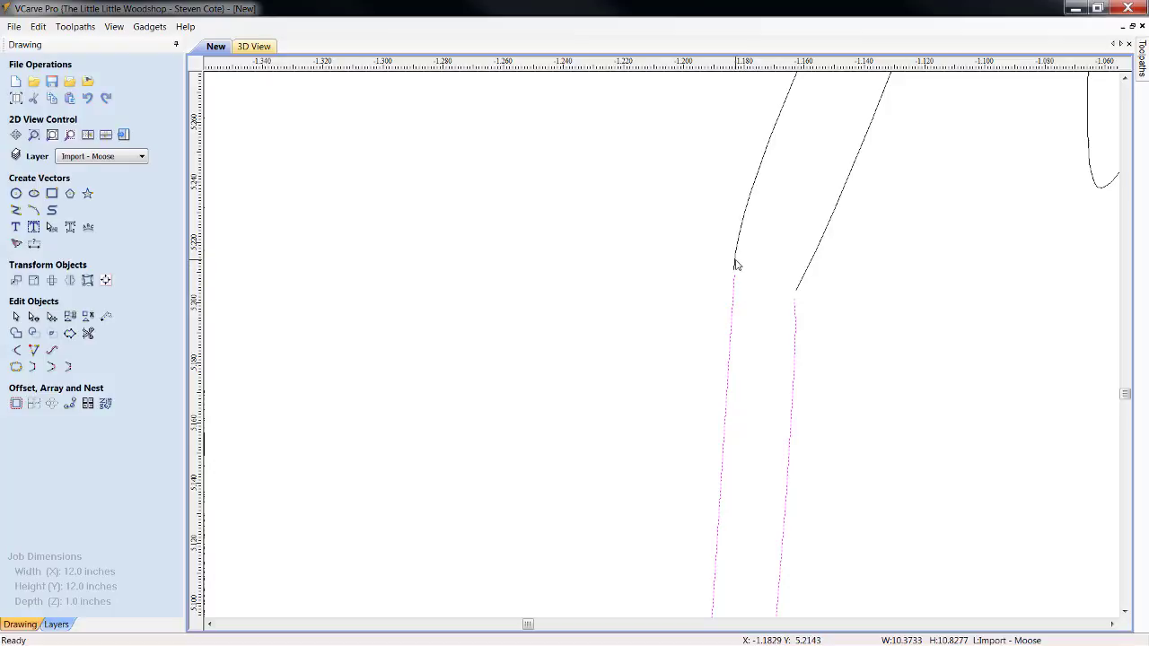
left_click(736, 262, "shift")
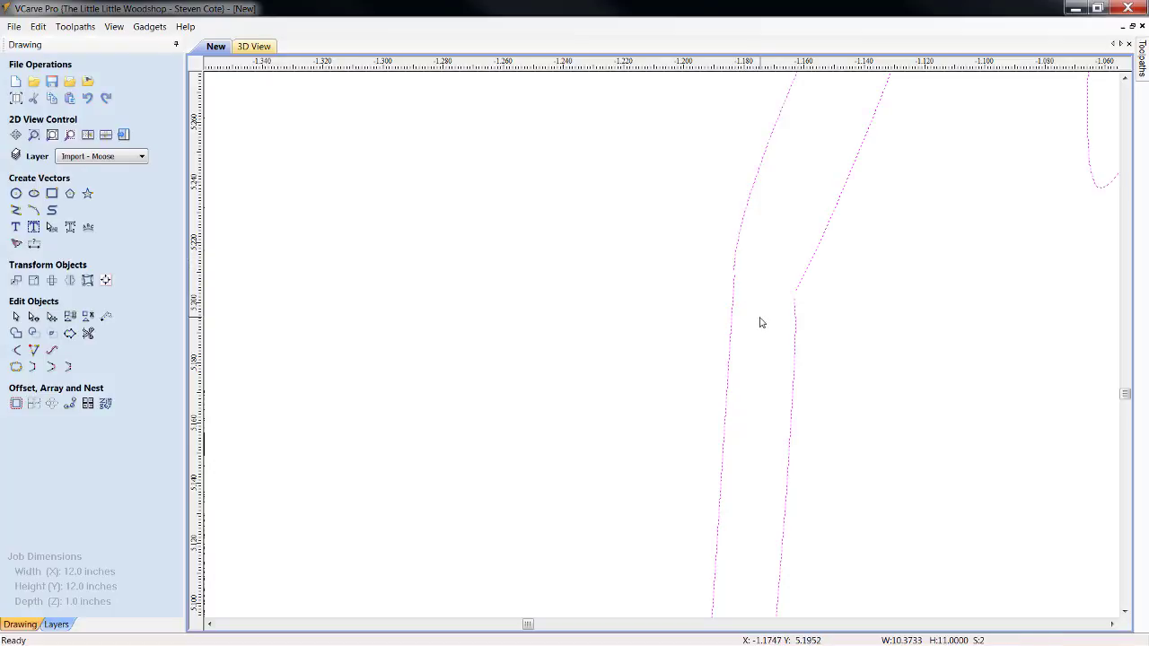
left_click(51, 369)
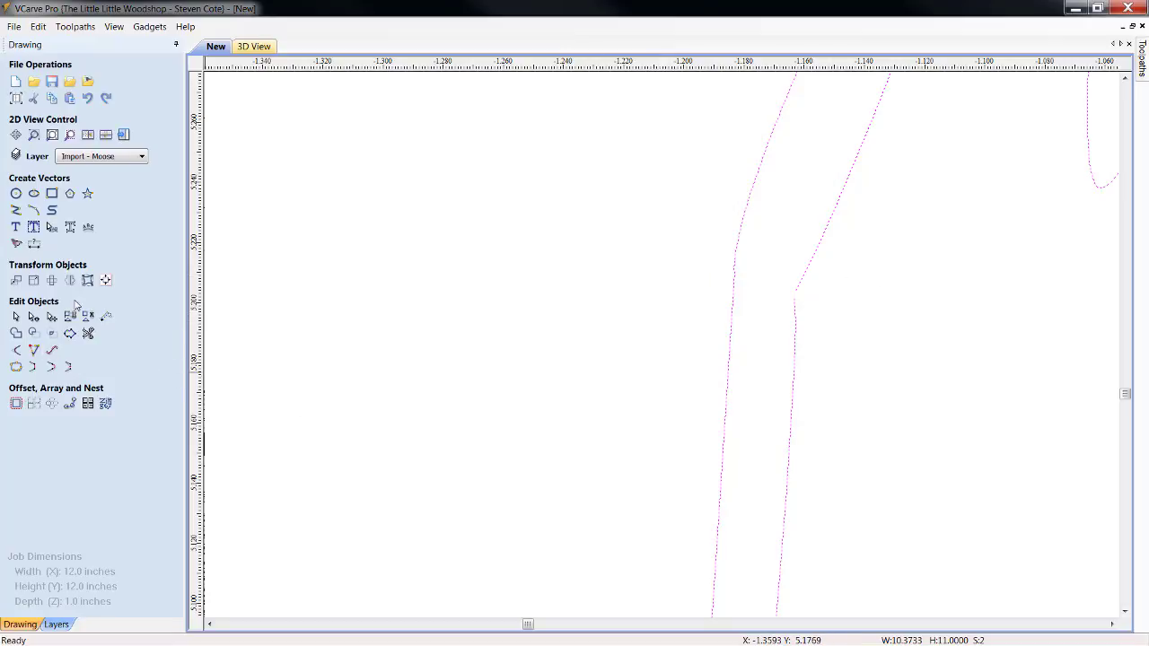
left_click(51, 367)
left_click(584, 406)
Zoom out, then zoom back in to frame the left antler tine.
scroll(584, 407, "down", 2)
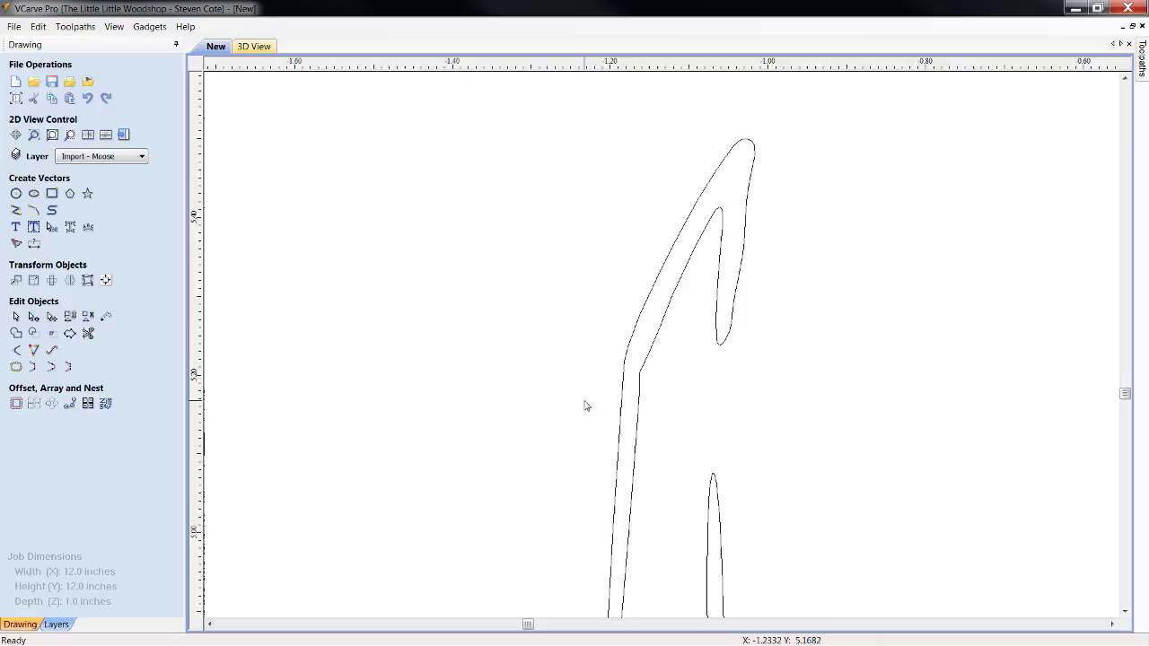
scroll(585, 406, "down", 2)
scroll(619, 472, "down", 2)
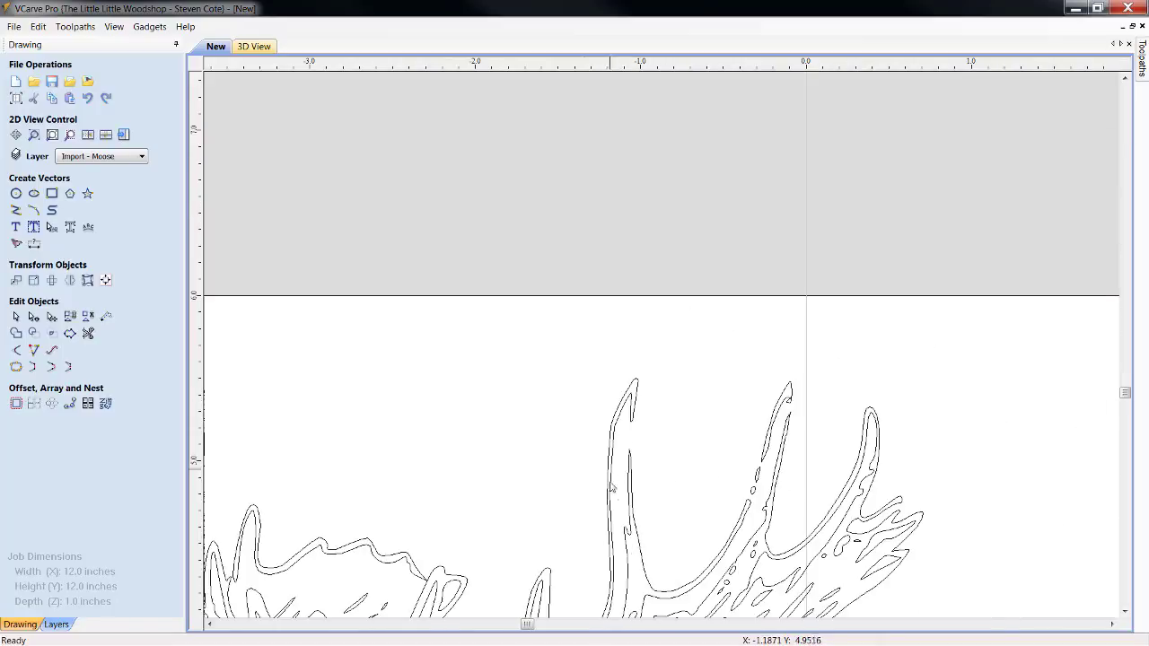
scroll(612, 487, "up", 3)
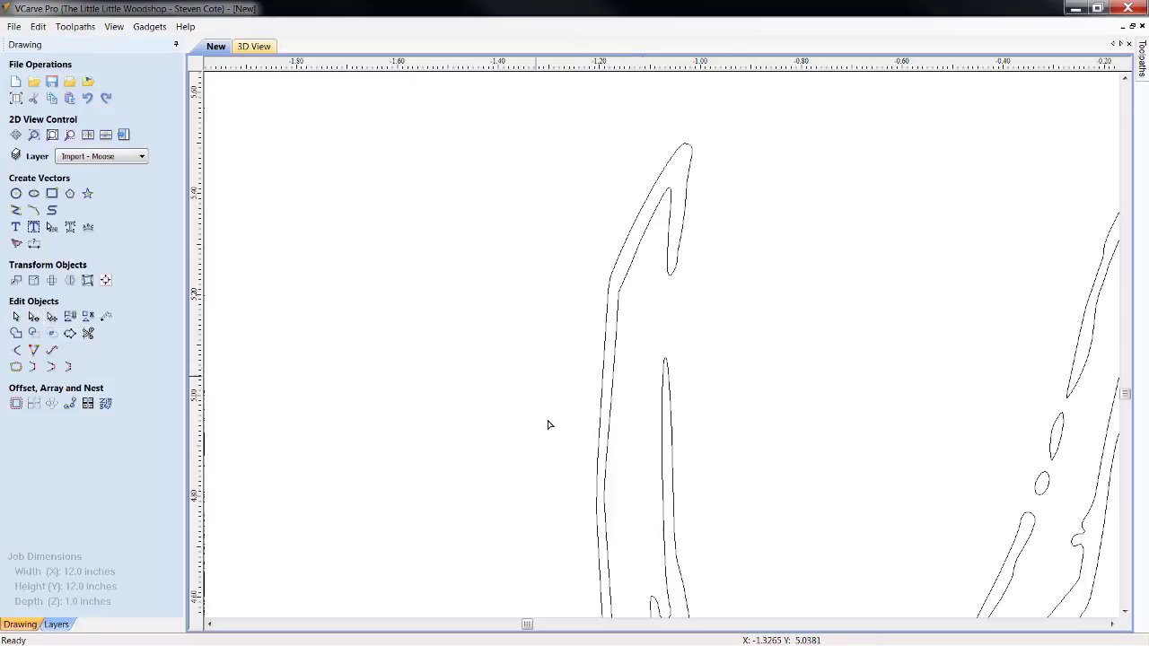
Convert the inner antler line's corner node to a smooth point and curve the span below it.
left_click(603, 505)
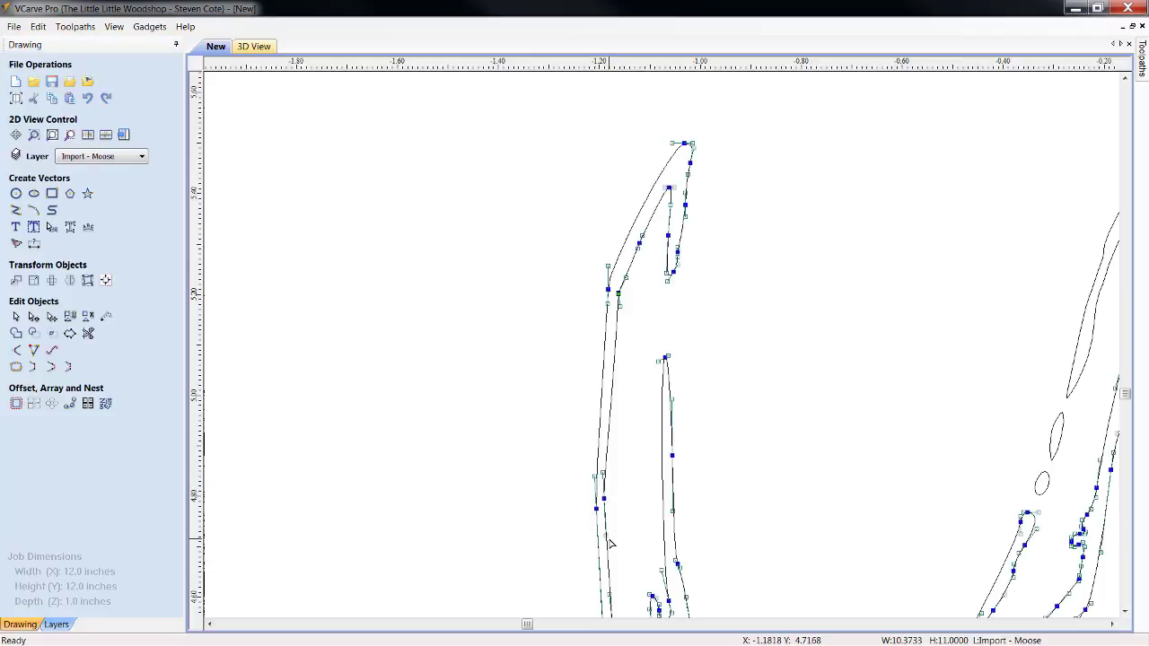
scroll(606, 492, "up", 6)
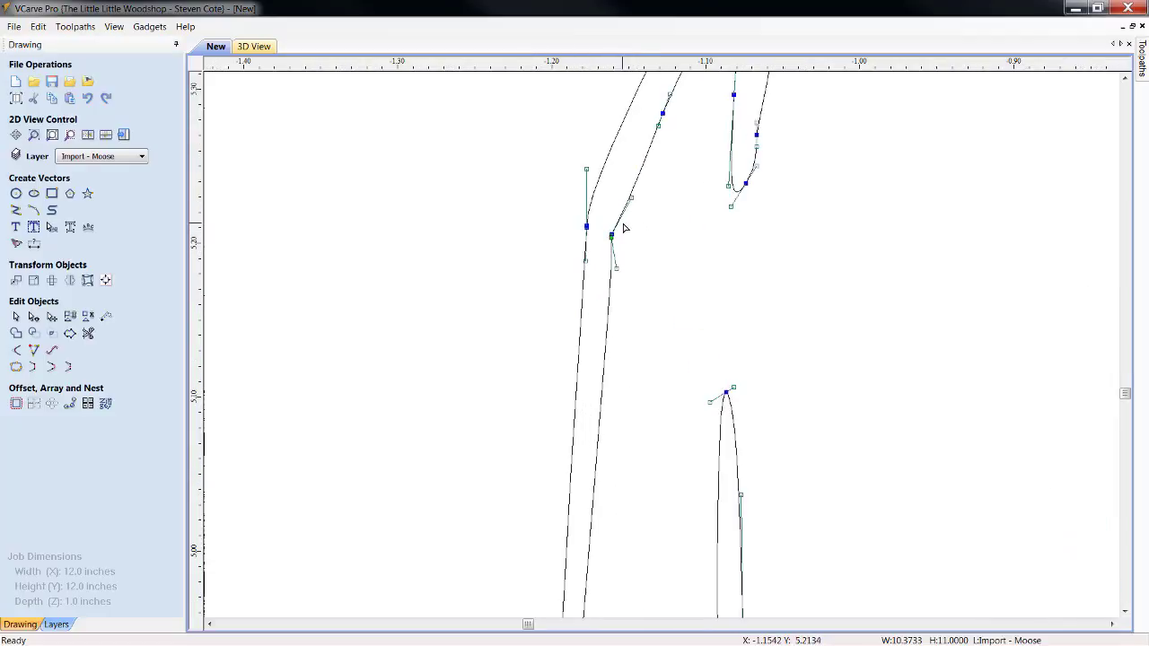
scroll(632, 279, "up", 2)
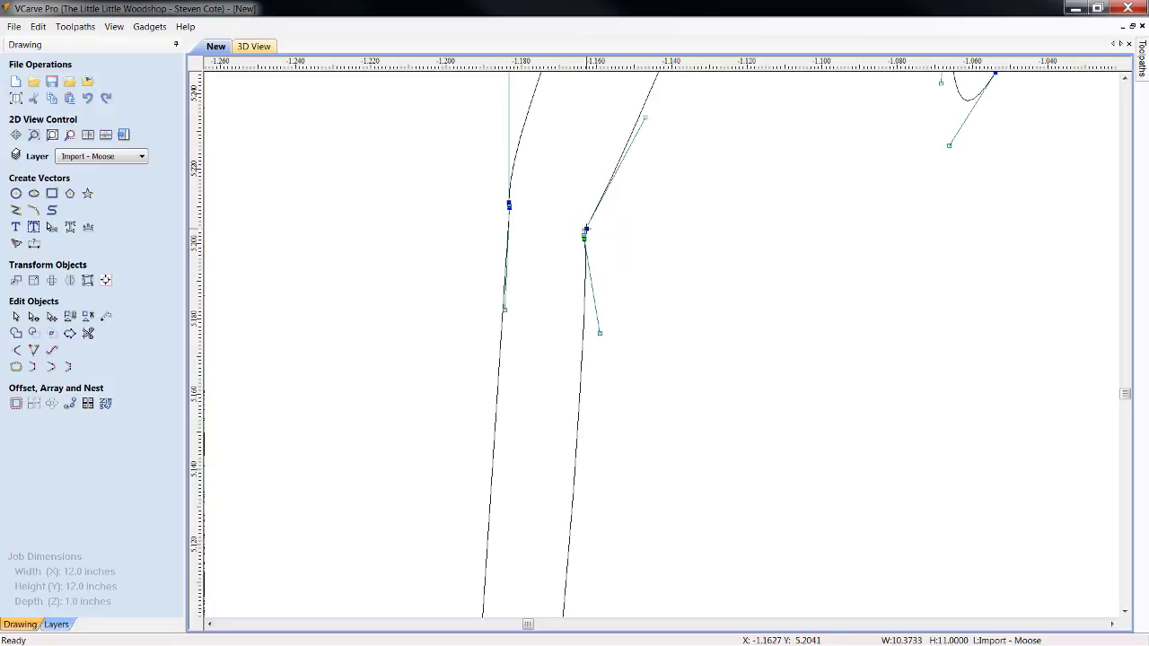
right_click(587, 229)
left_click(728, 301)
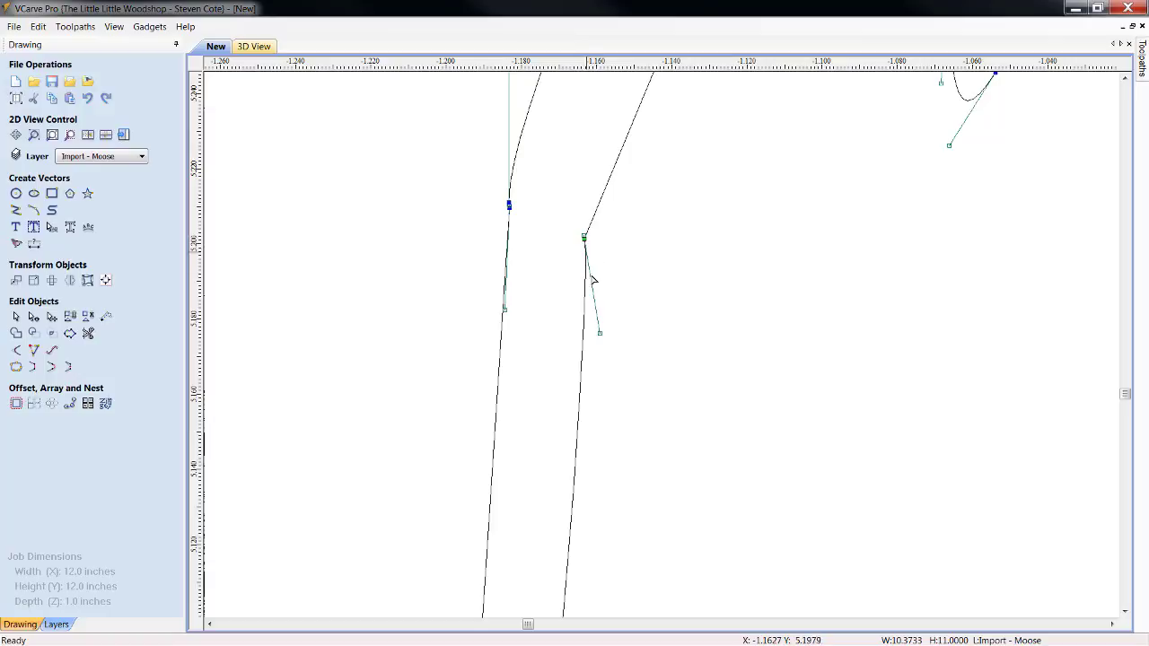
left_click(586, 335)
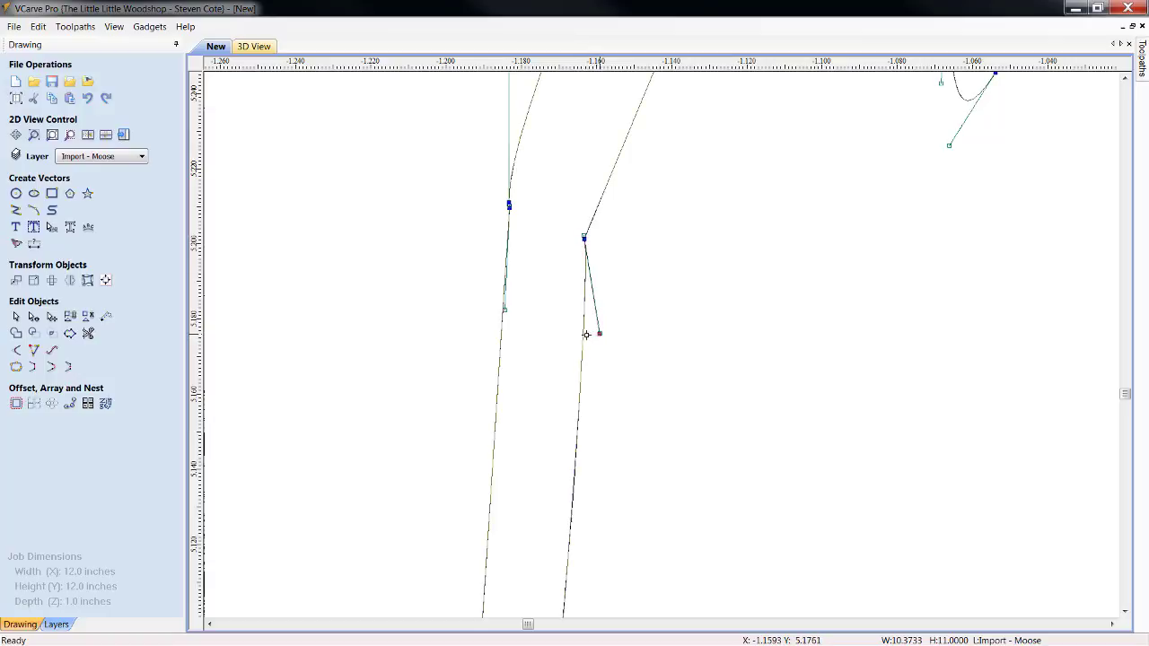
left_click_drag(586, 335, 579, 335)
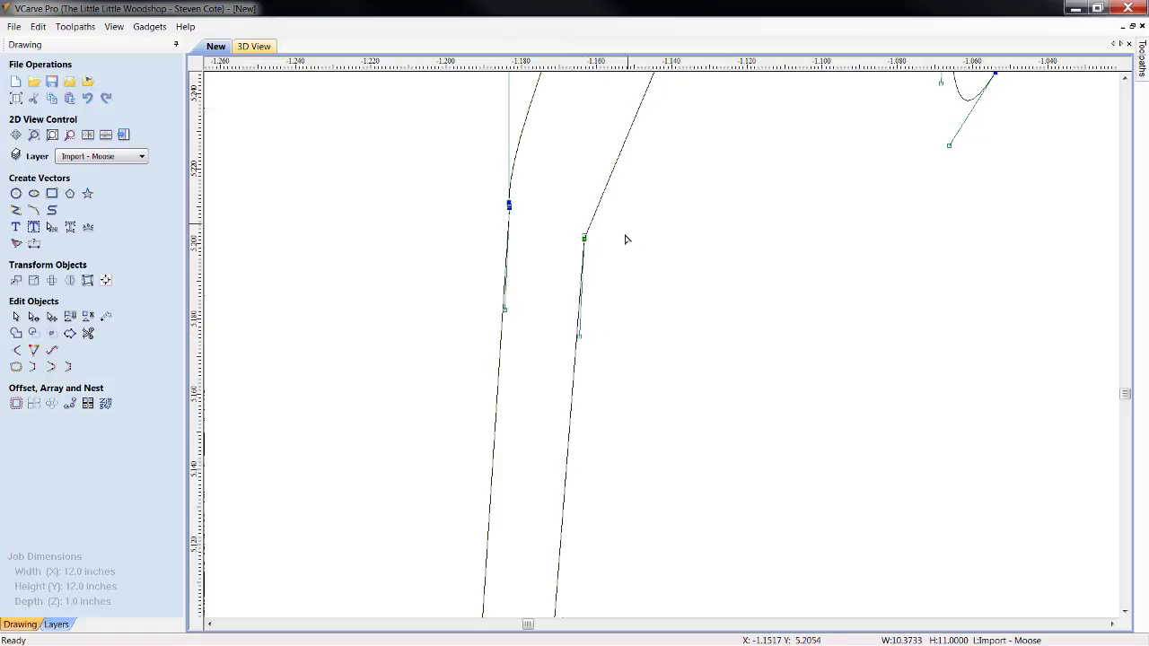
right_click(509, 204)
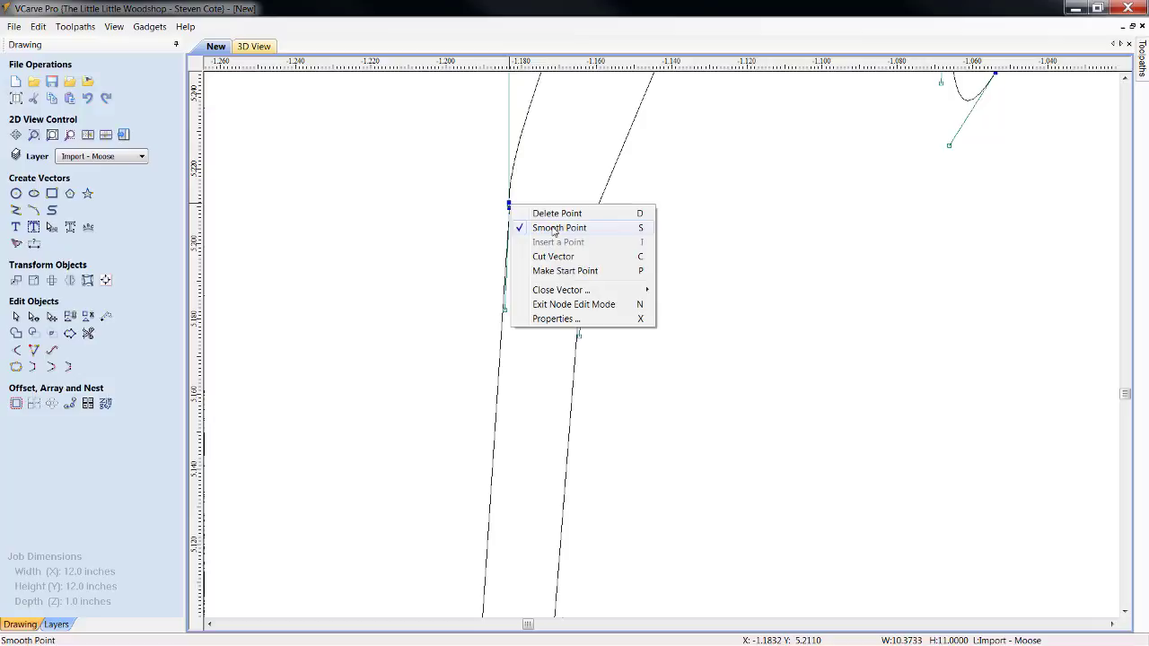
left_click(415, 231)
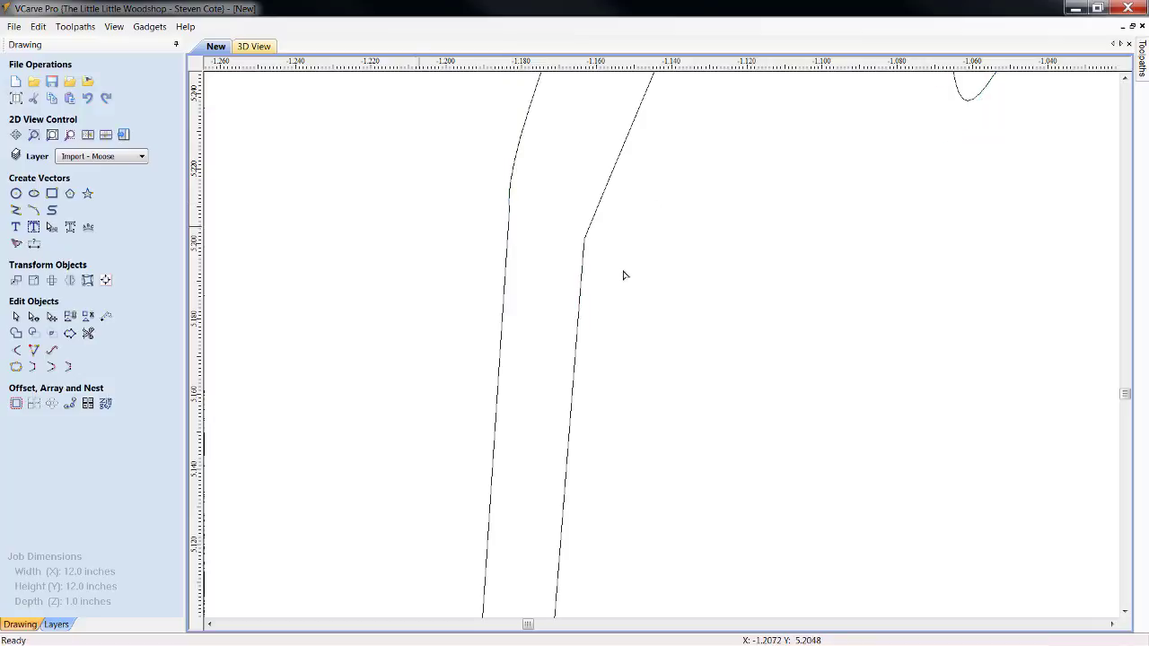
Reshape the span above the corner into a smooth curve, setting the node smooth.
left_click(585, 240)
right_click(585, 238)
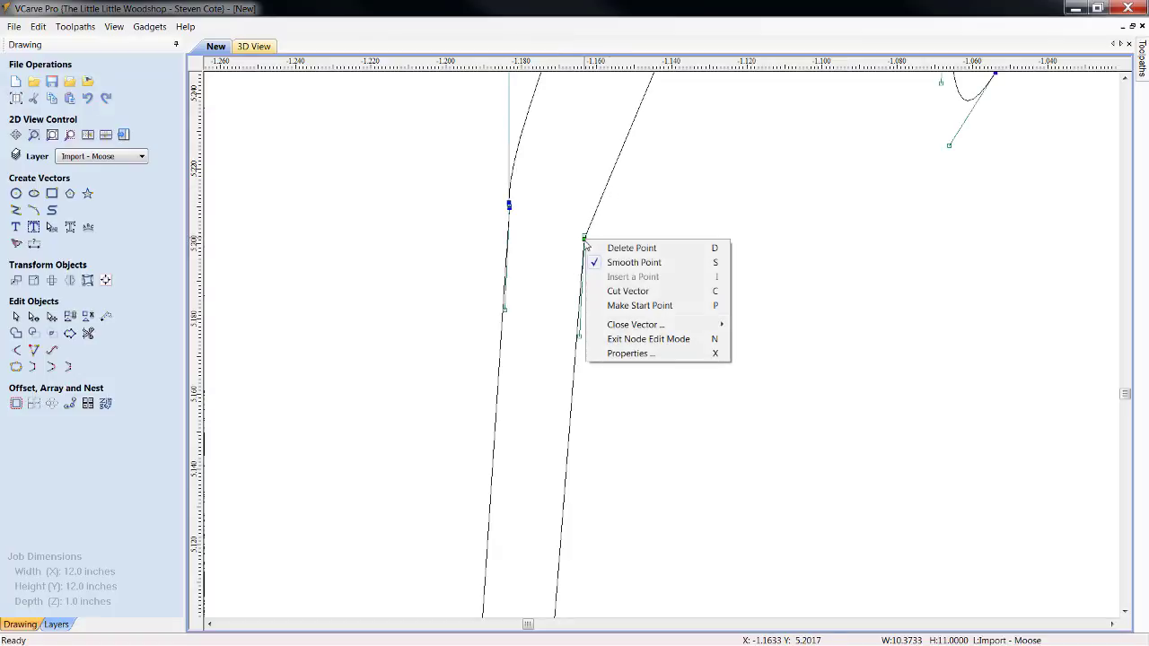
left_click(616, 217)
left_click(616, 217)
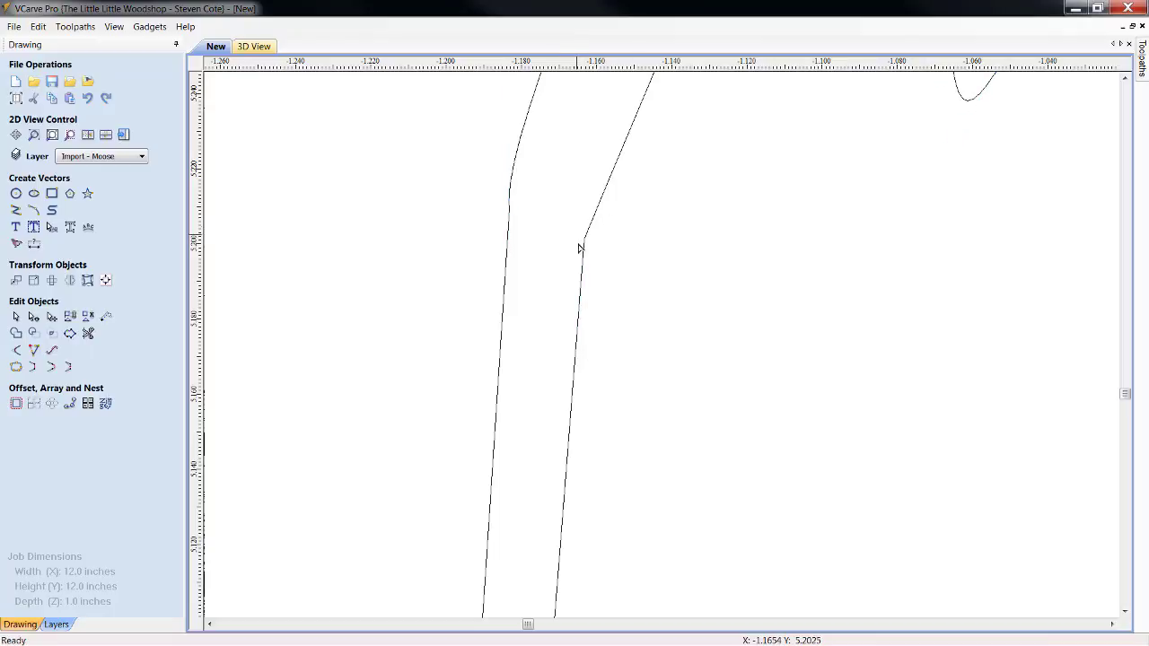
left_click(585, 243)
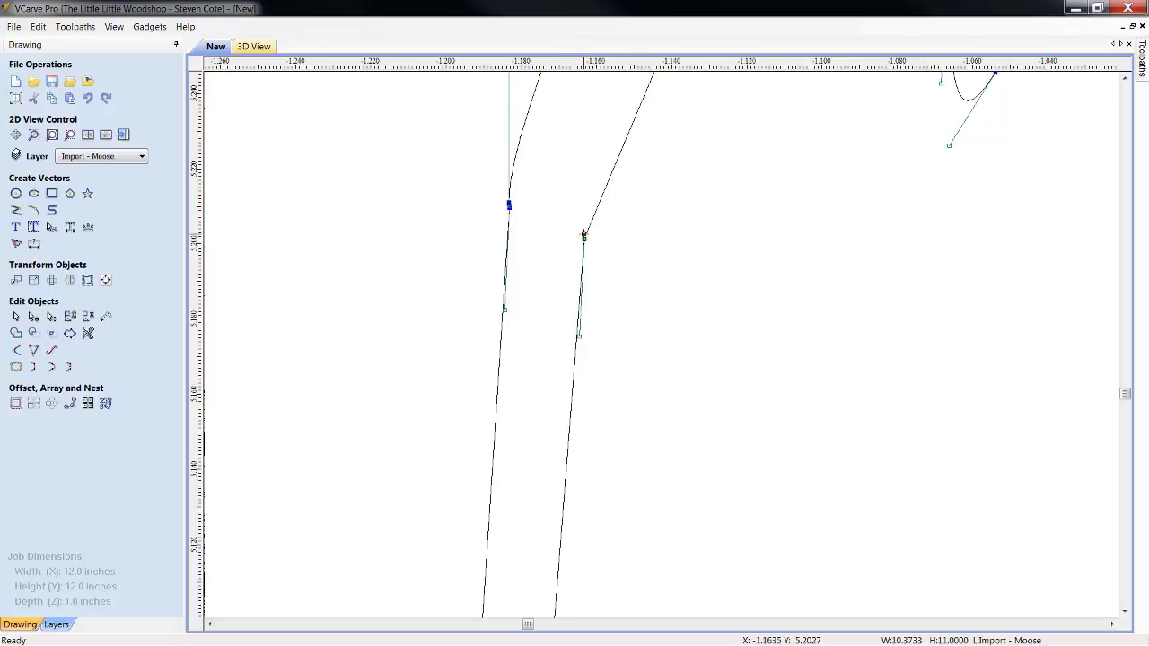
left_click_drag(596, 203, 601, 185)
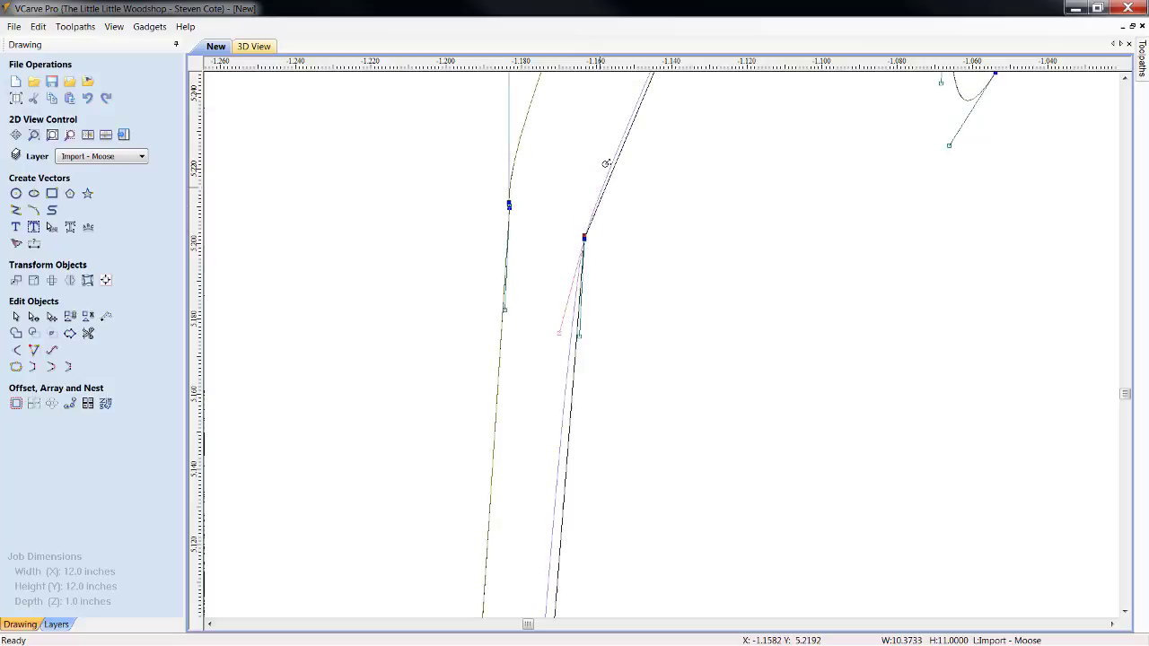
left_click(606, 163)
left_click(650, 254)
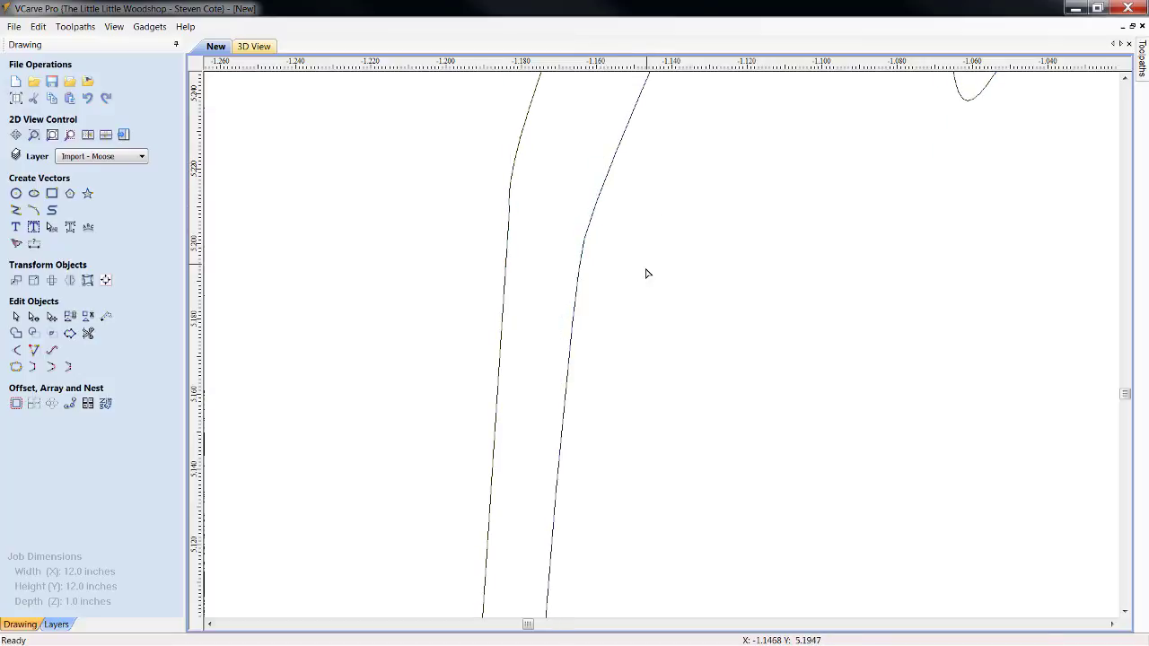
scroll(647, 273, "down", 3)
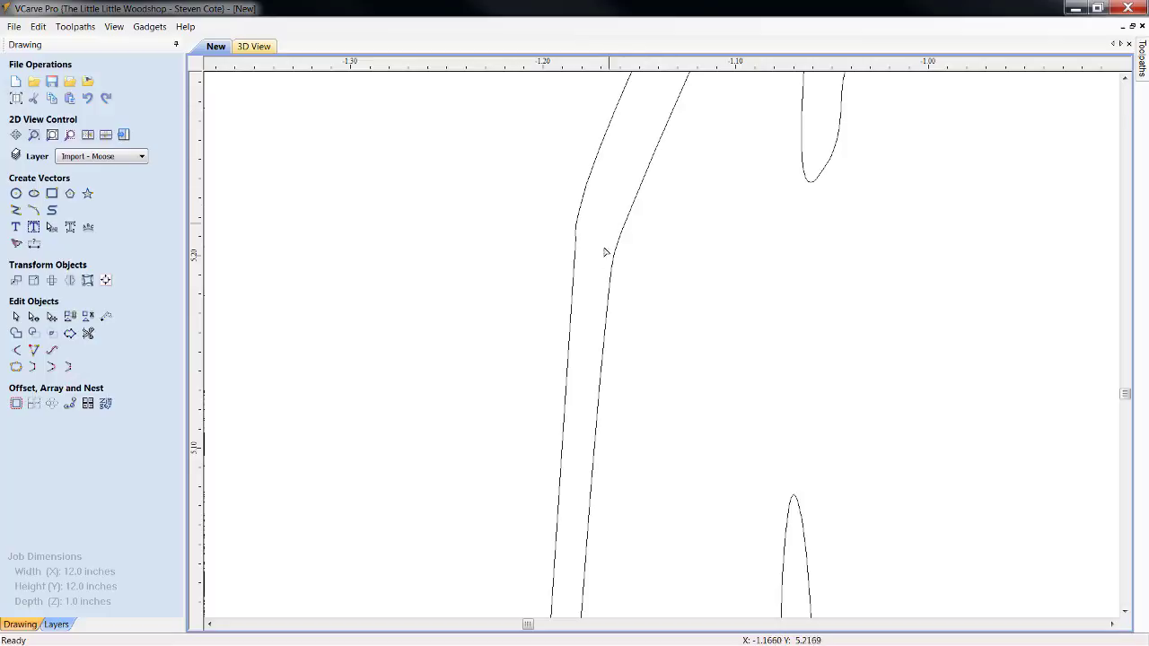
Delete the extra node on the outer antler line.
left_click(575, 253)
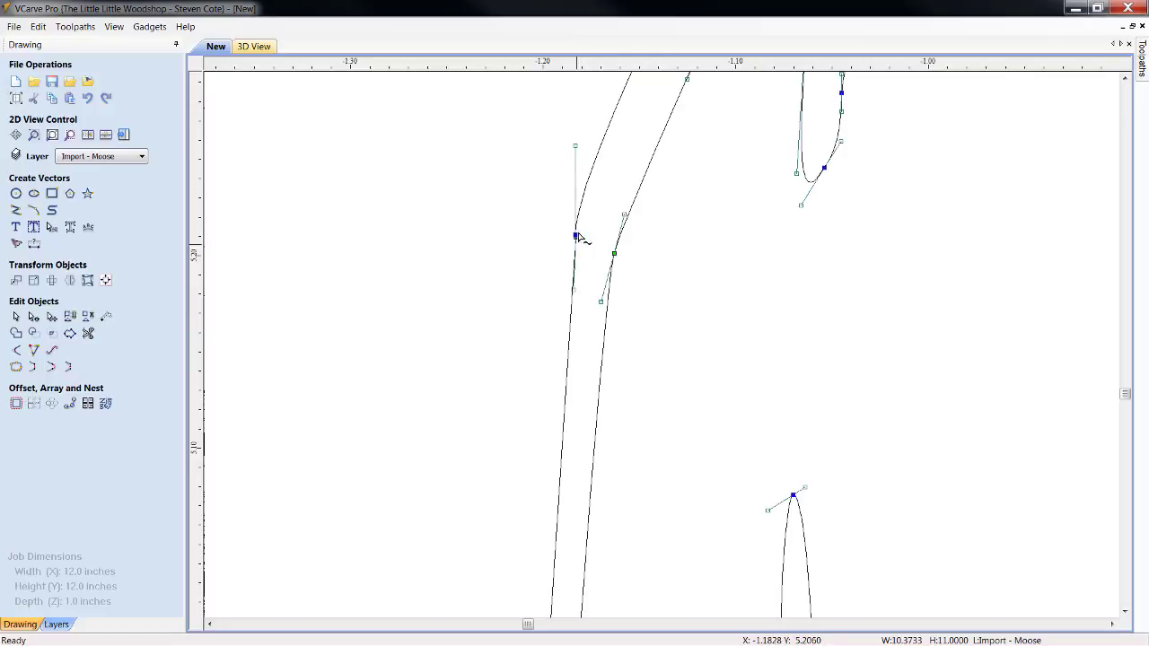
scroll(576, 233, "up", 2)
scroll(575, 231, "up", 4)
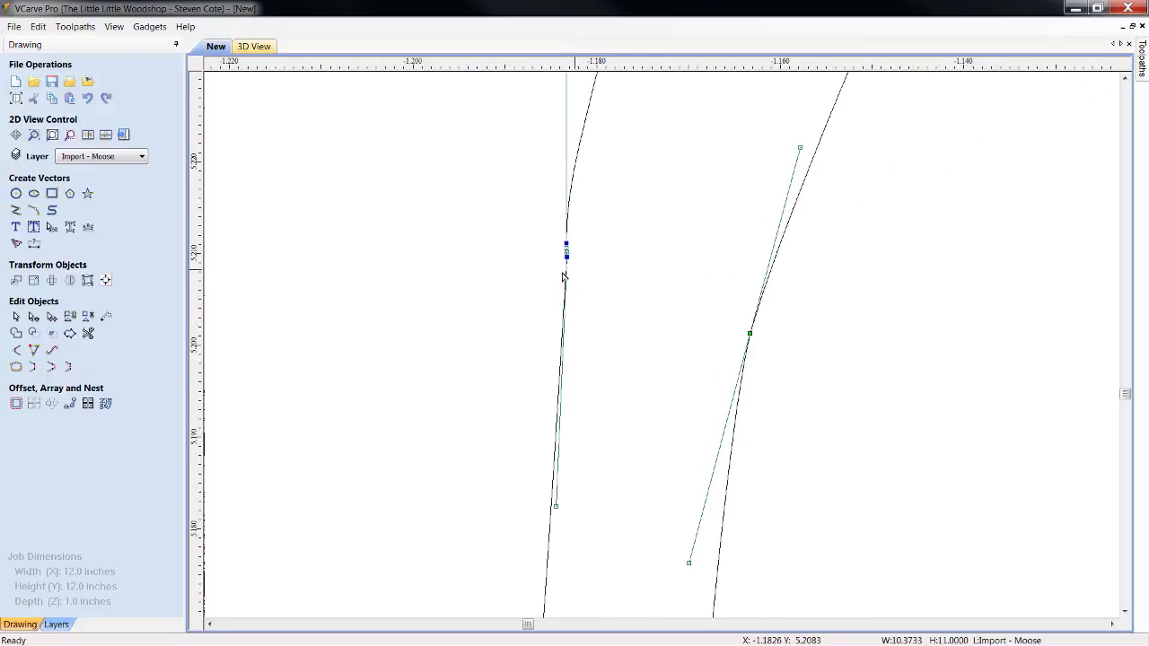
right_click(567, 256)
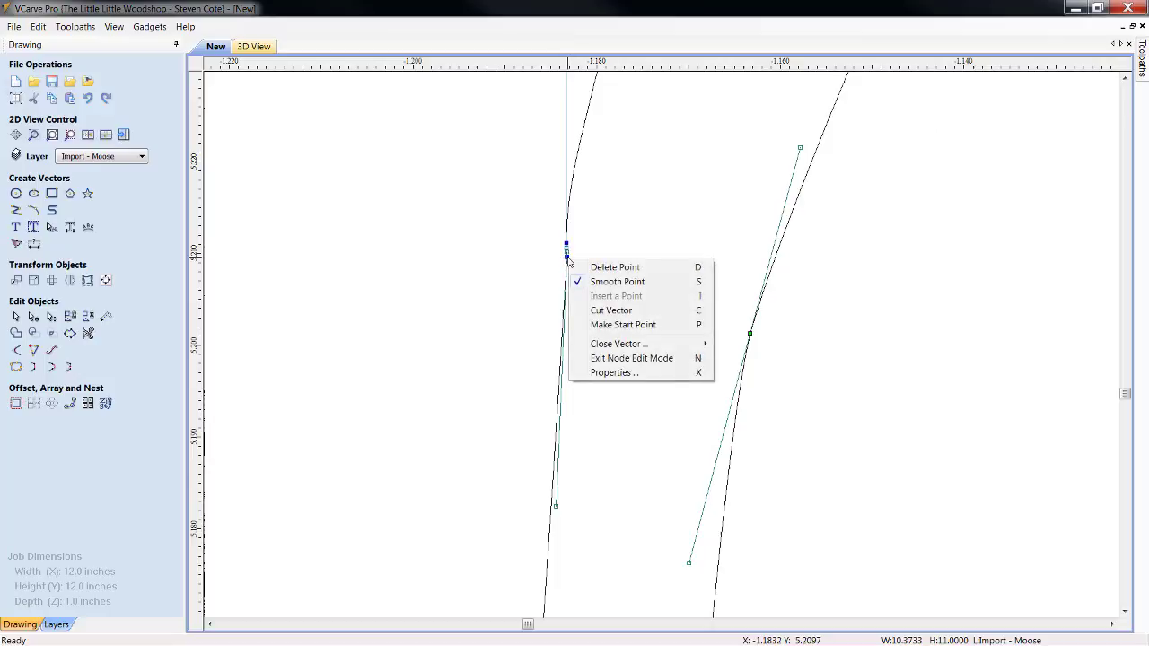
left_click(610, 264)
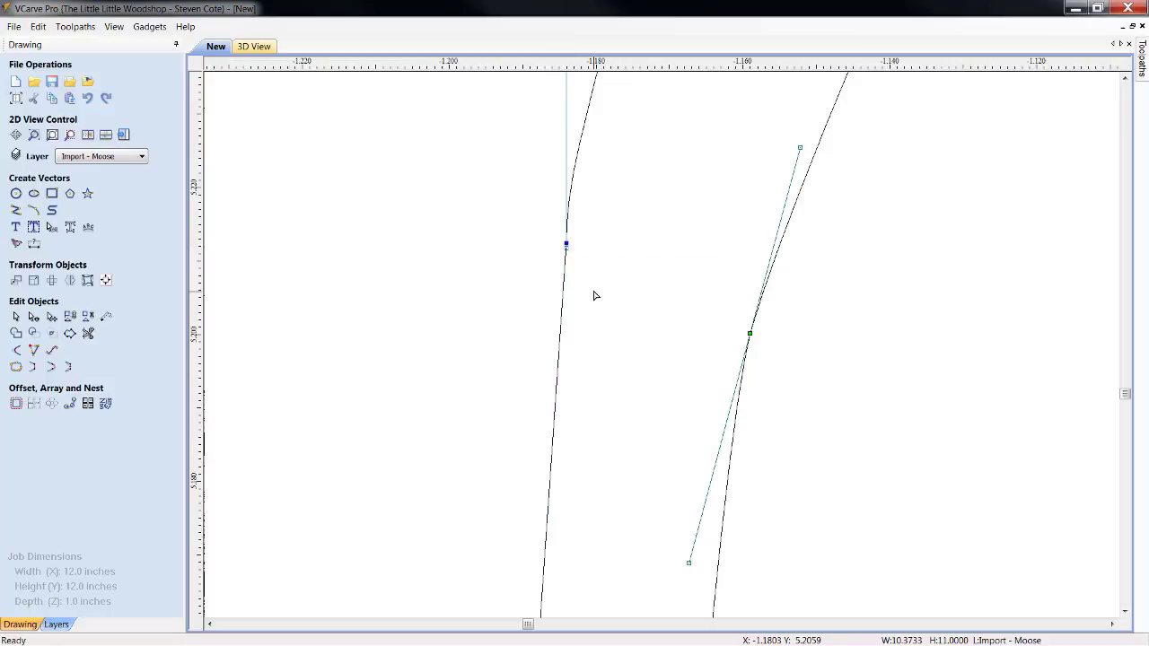
Drag the bend node on the inner line to form a gentler curve.
scroll(598, 304, "down", 4)
scroll(591, 313, "down", 2)
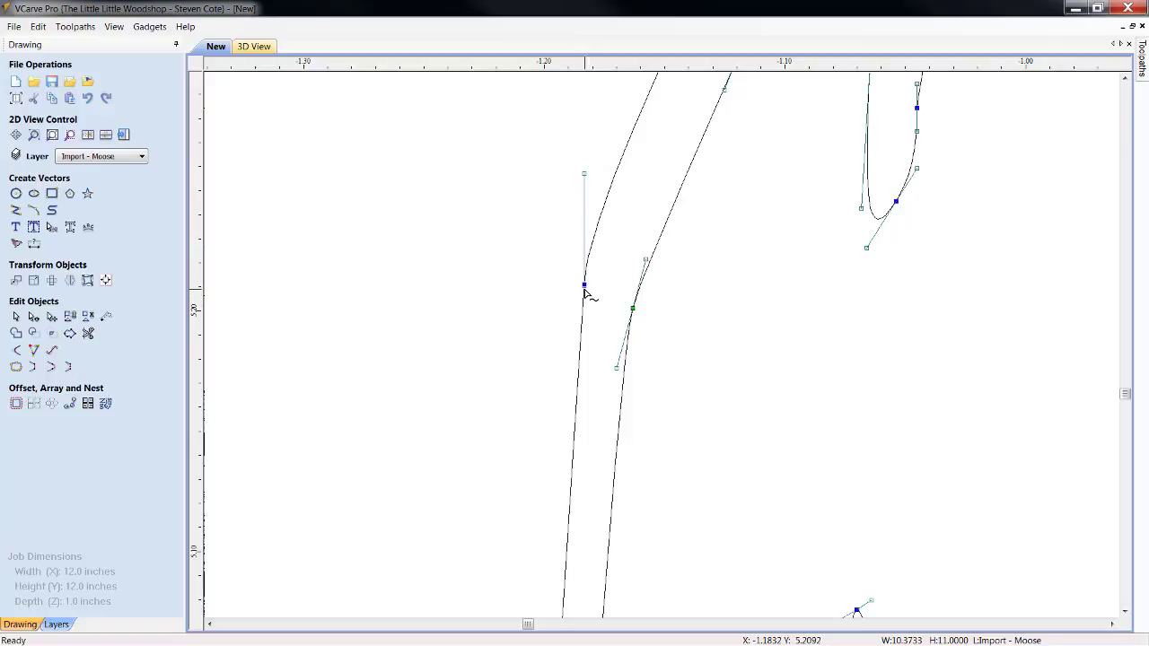
left_click(585, 286)
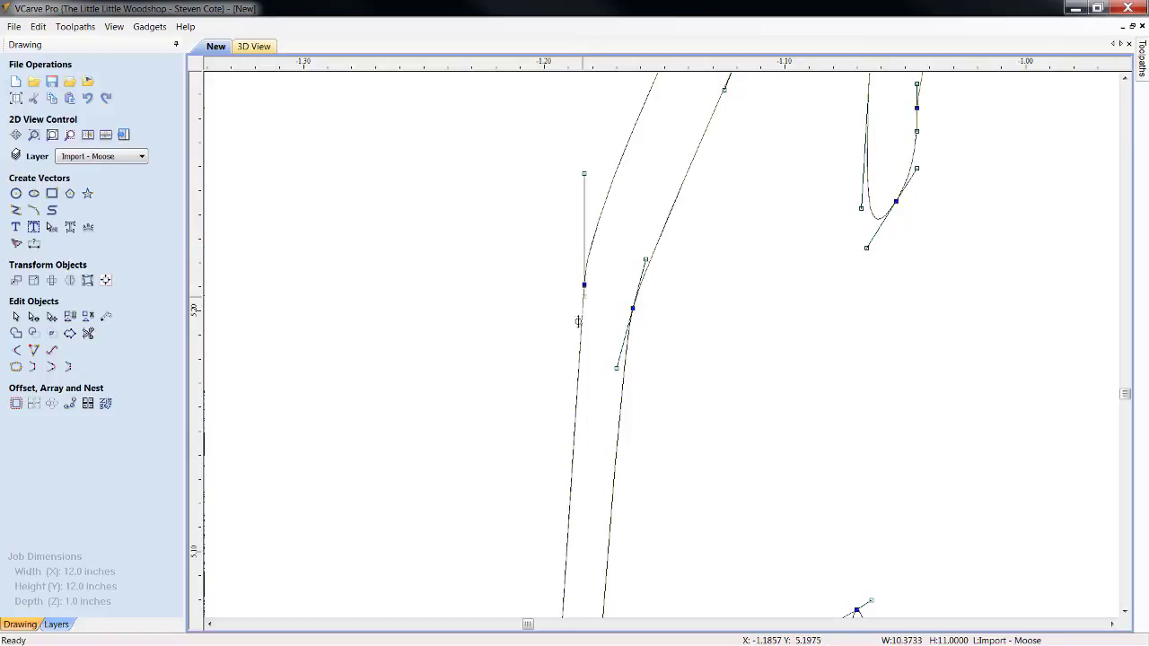
left_click_drag(584, 287, 564, 392)
left_click(764, 419)
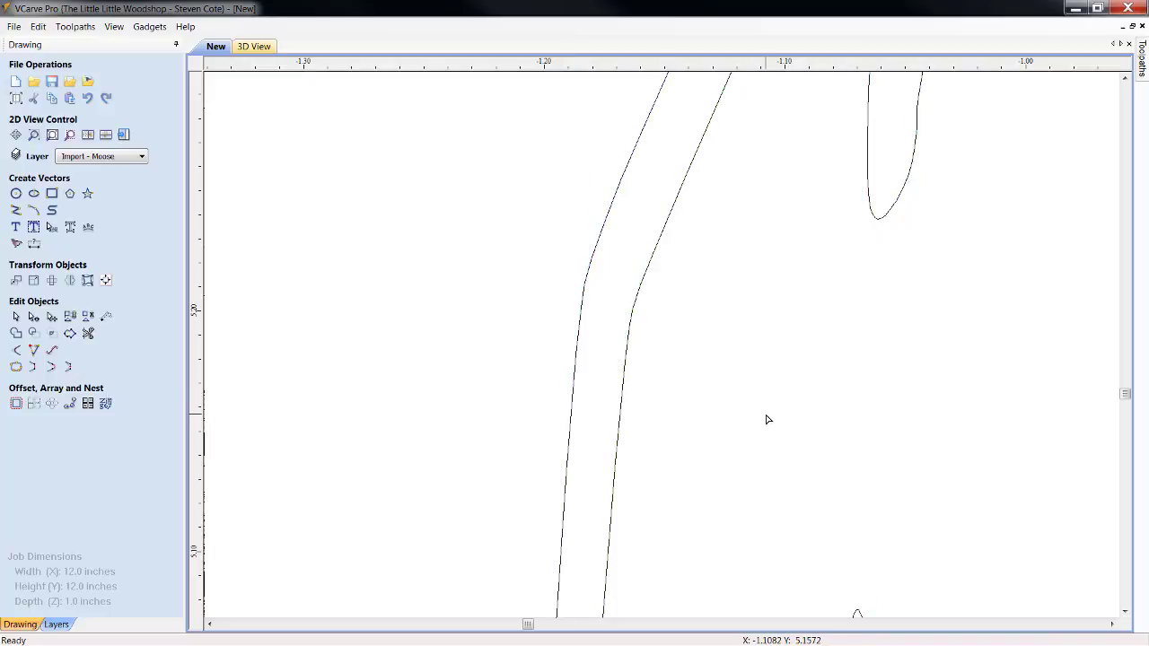
scroll(768, 420, "down", 2)
scroll(767, 419, "down", 2)
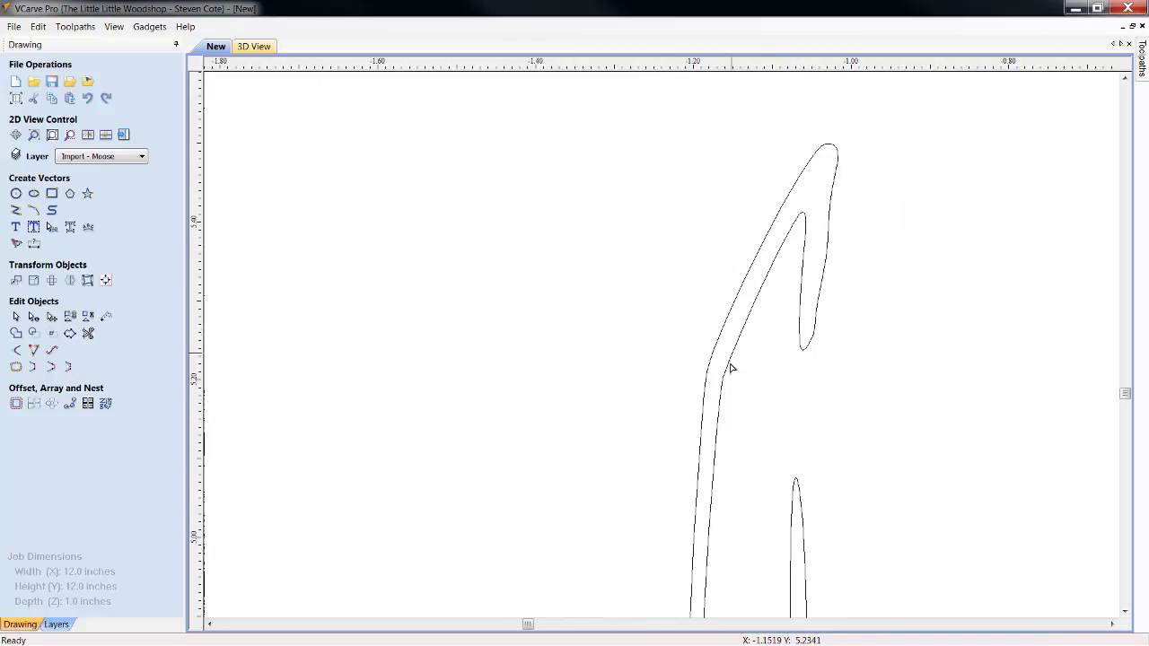
Lengthen the bend node's upper handle and pull its lower handle down to smooth the bend.
scroll(729, 404, "up", 4)
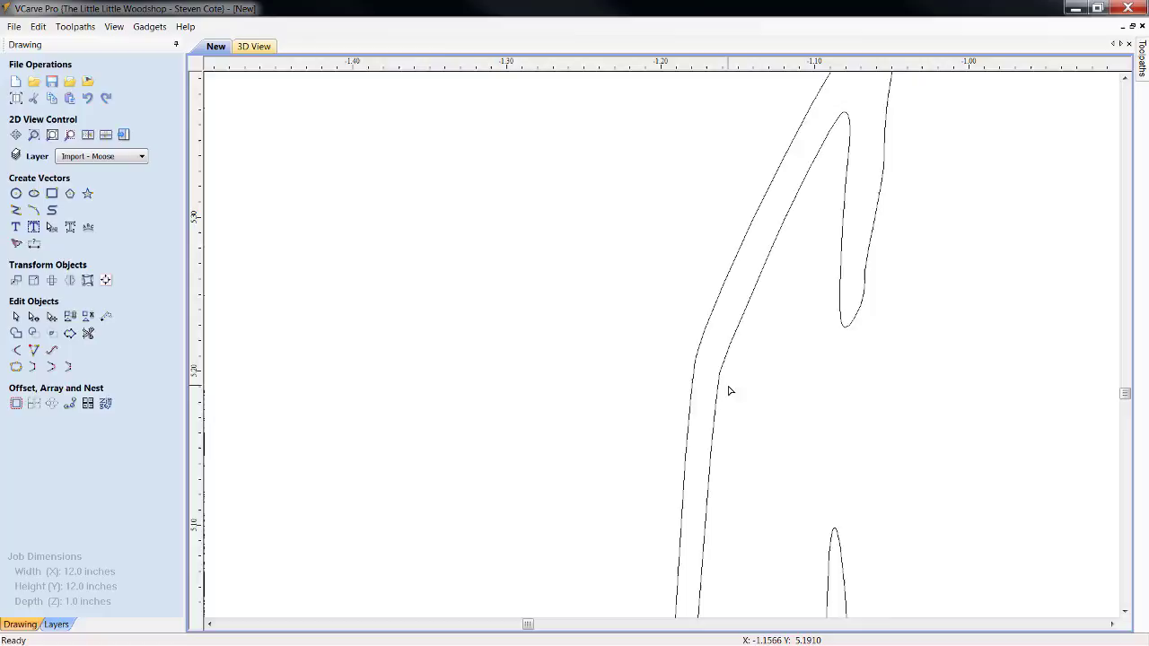
left_click(704, 353)
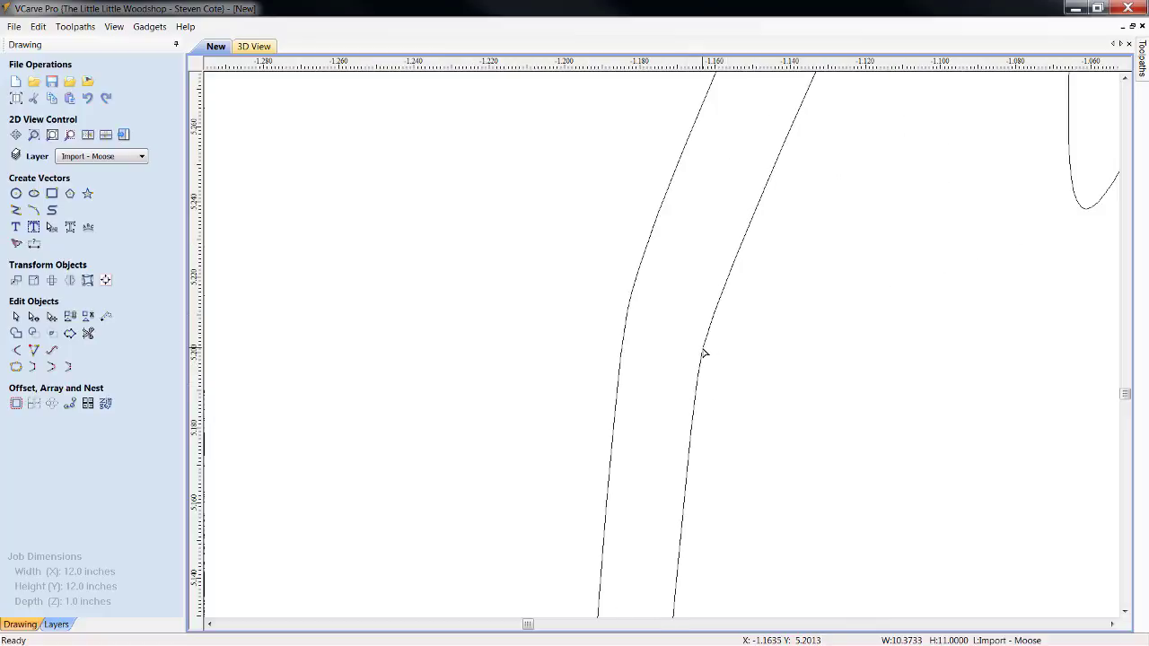
left_click_drag(723, 271, 736, 218)
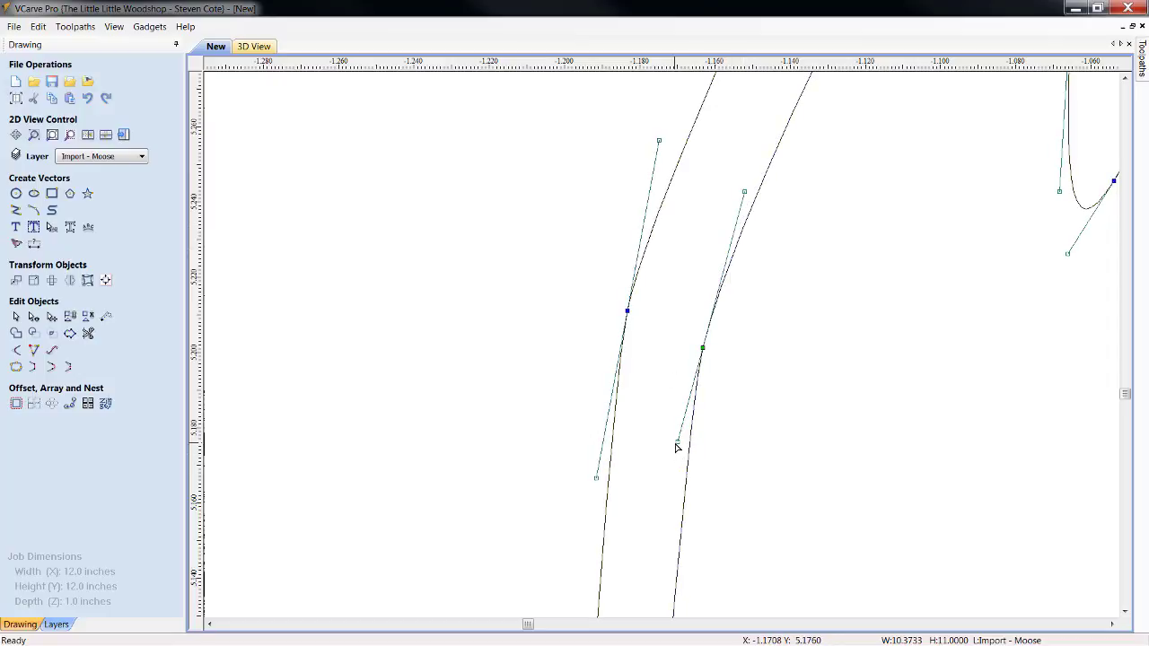
left_click_drag(677, 441, 672, 473)
left_click(788, 457)
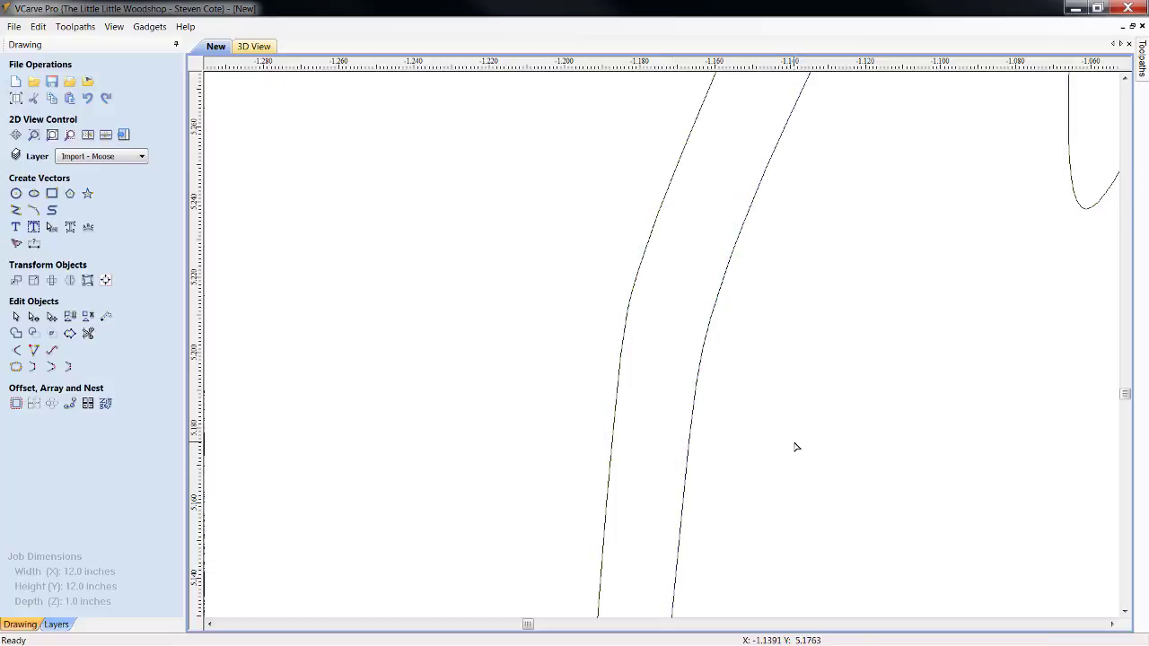
scroll(796, 449, "down", 5)
scroll(878, 468, "down", 2)
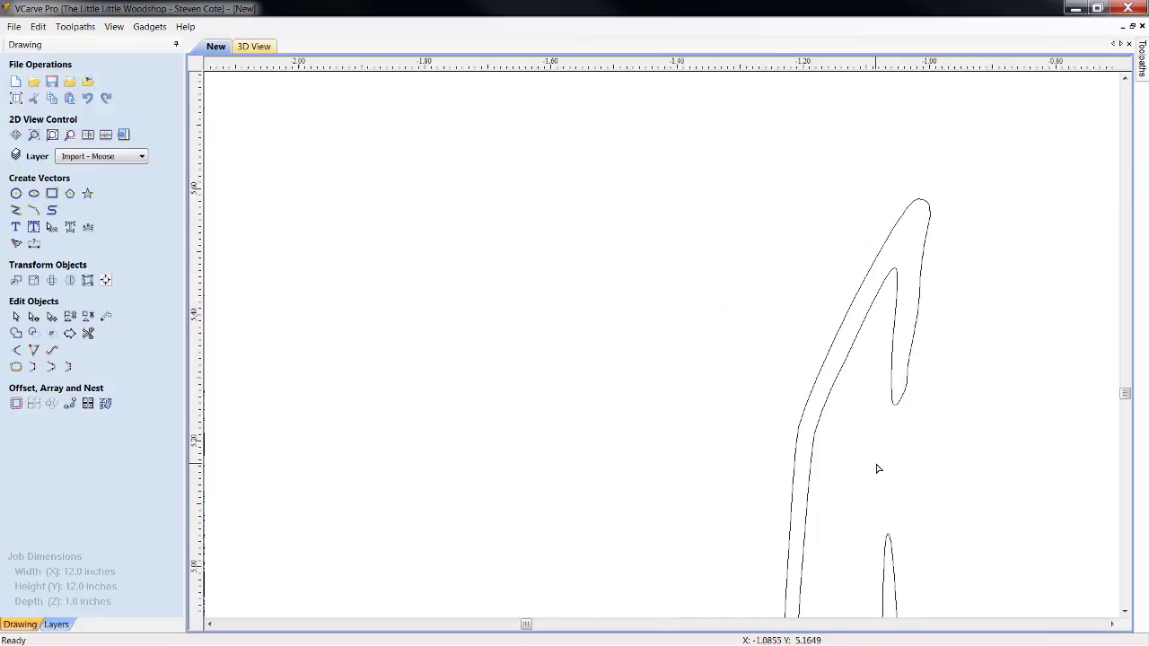
Edit the lower antler outline's nodes and reshape its marked span.
left_click(1126, 612)
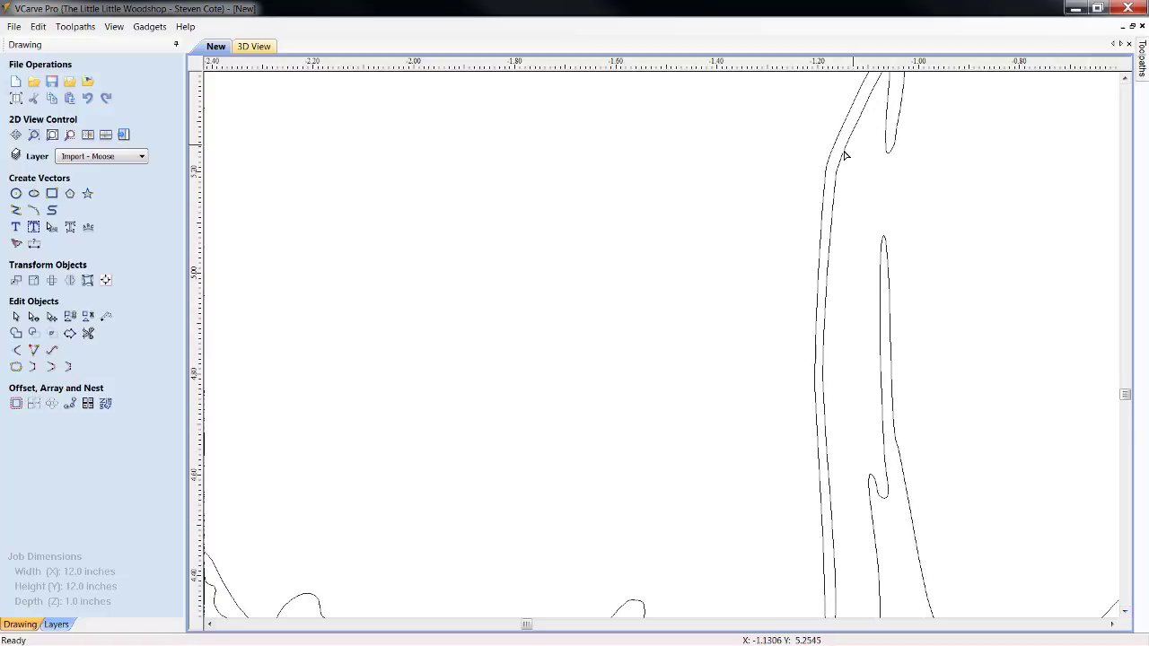
double_click(822, 374)
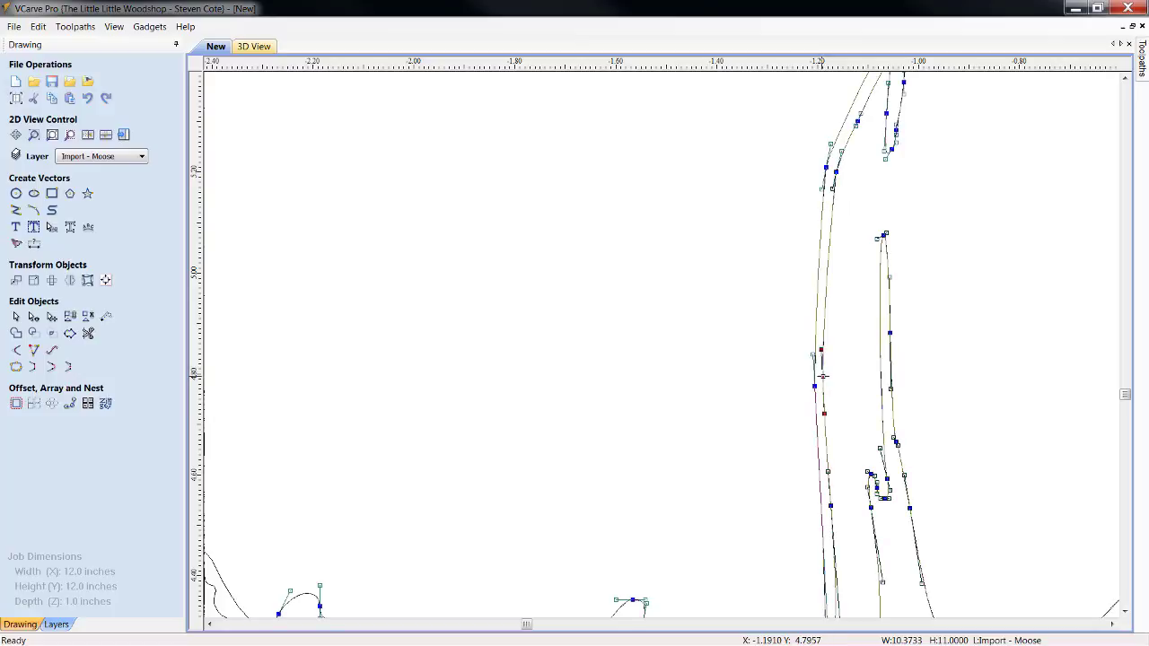
left_click(821, 414)
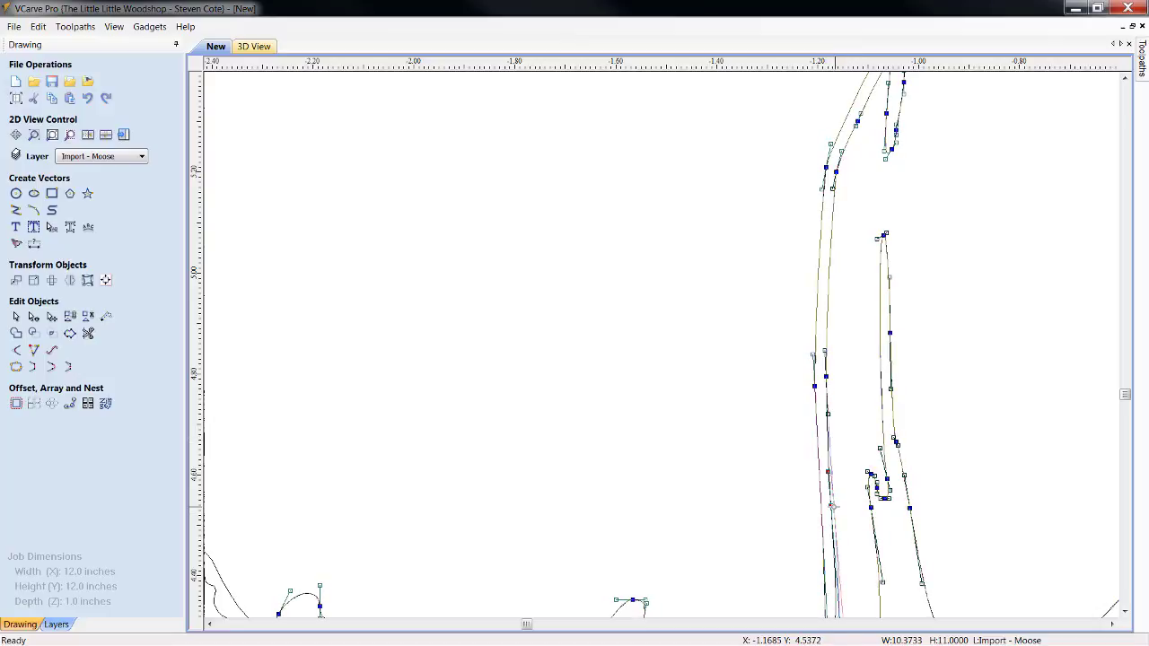
left_click(853, 416)
Nudge a lower node to refine the curve, then deselect the moose vectors.
scroll(851, 424, "down", 2)
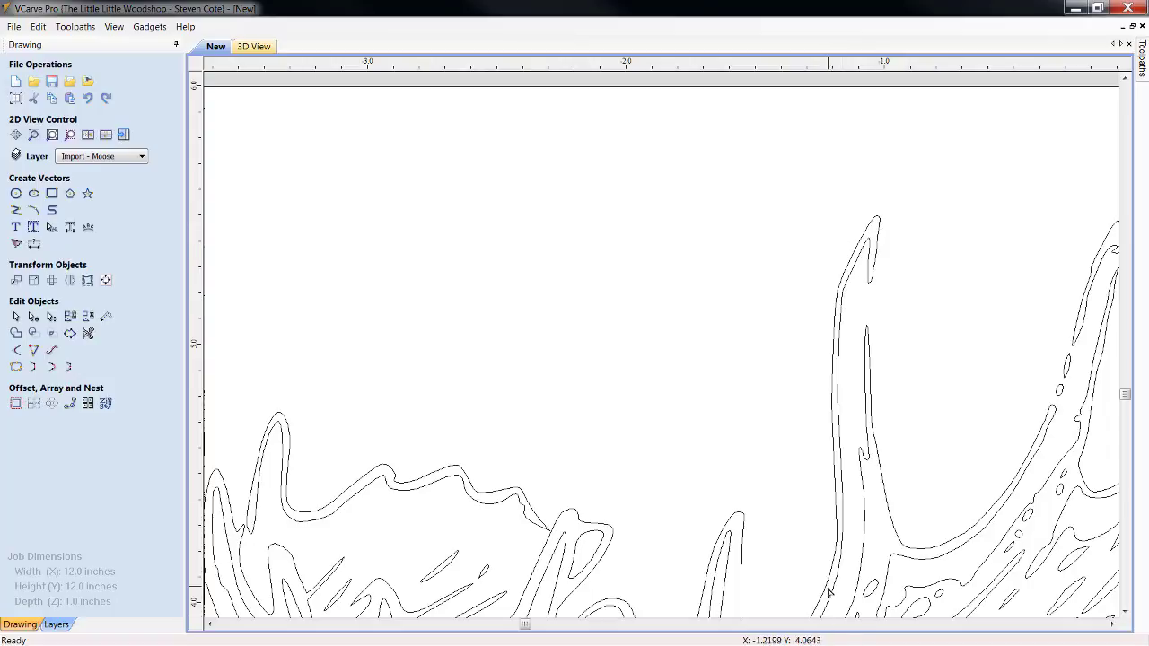
scroll(838, 575, "up", 2)
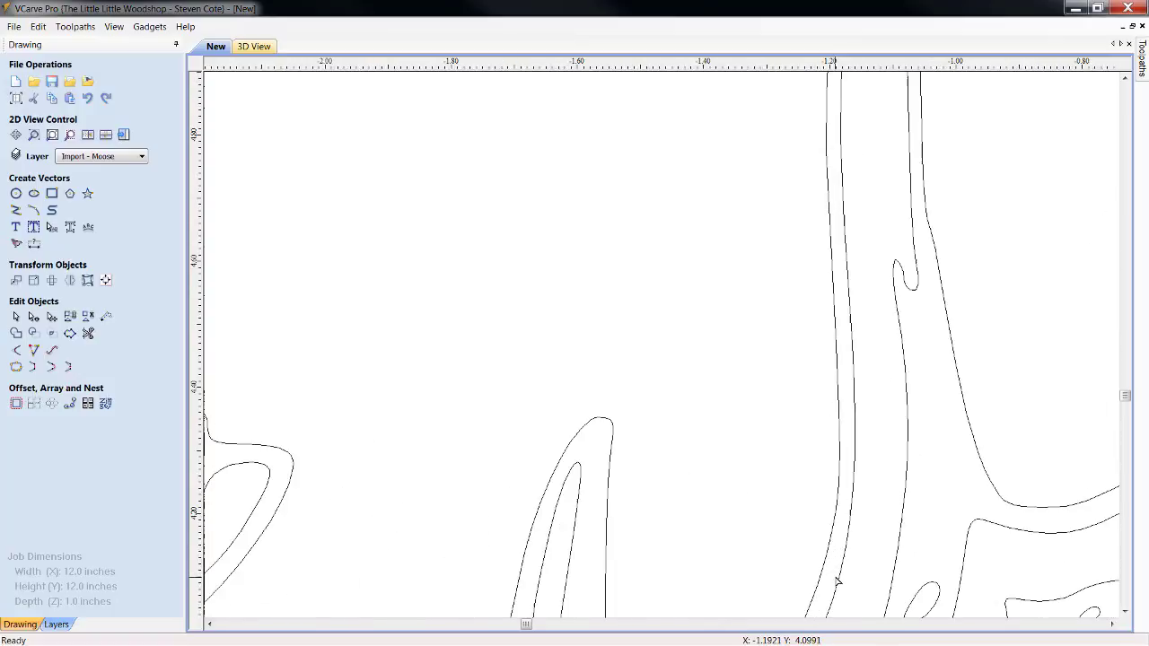
left_click(839, 494)
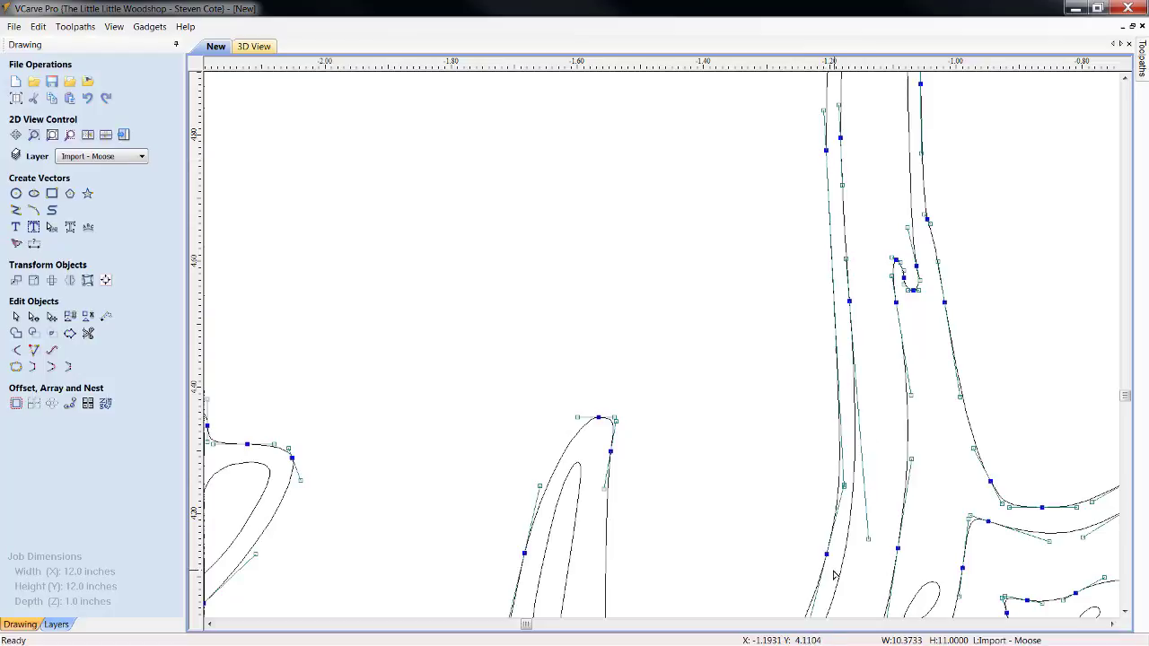
left_click_drag(844, 486, 842, 485)
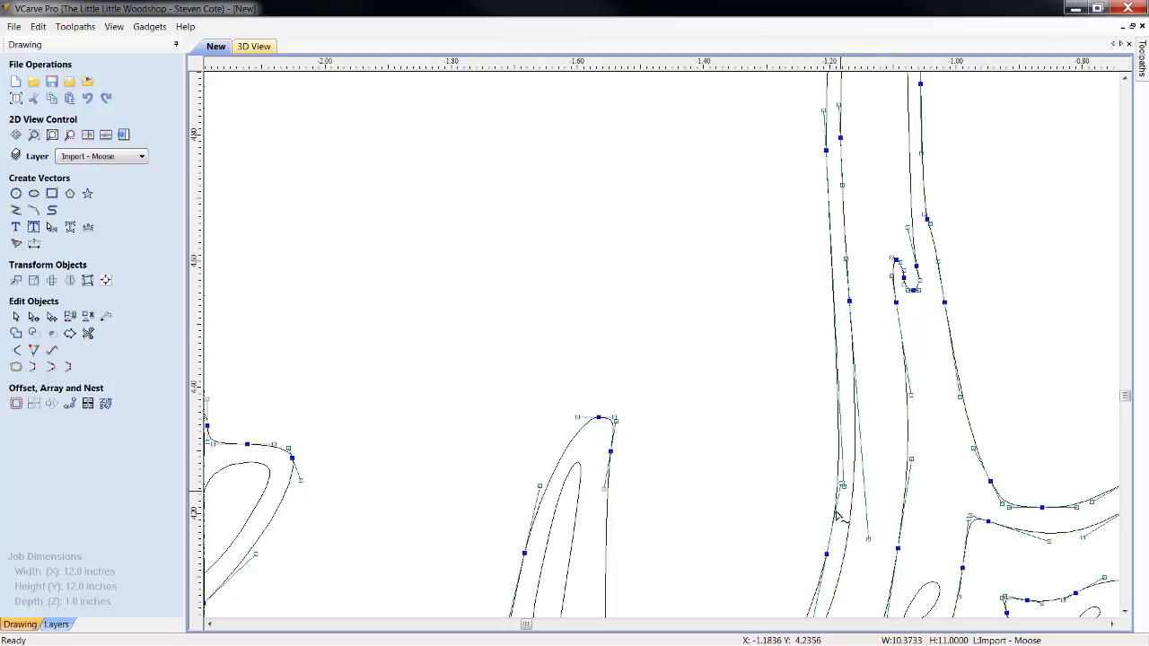
scroll(827, 616, "down", 1)
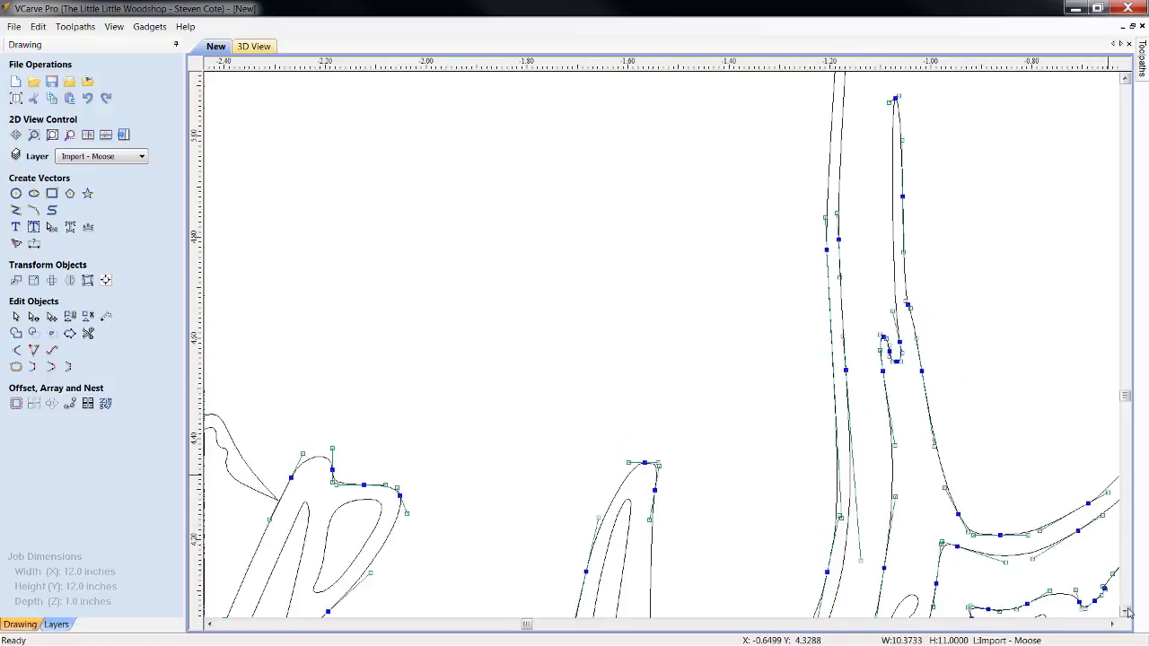
left_click(1125, 612)
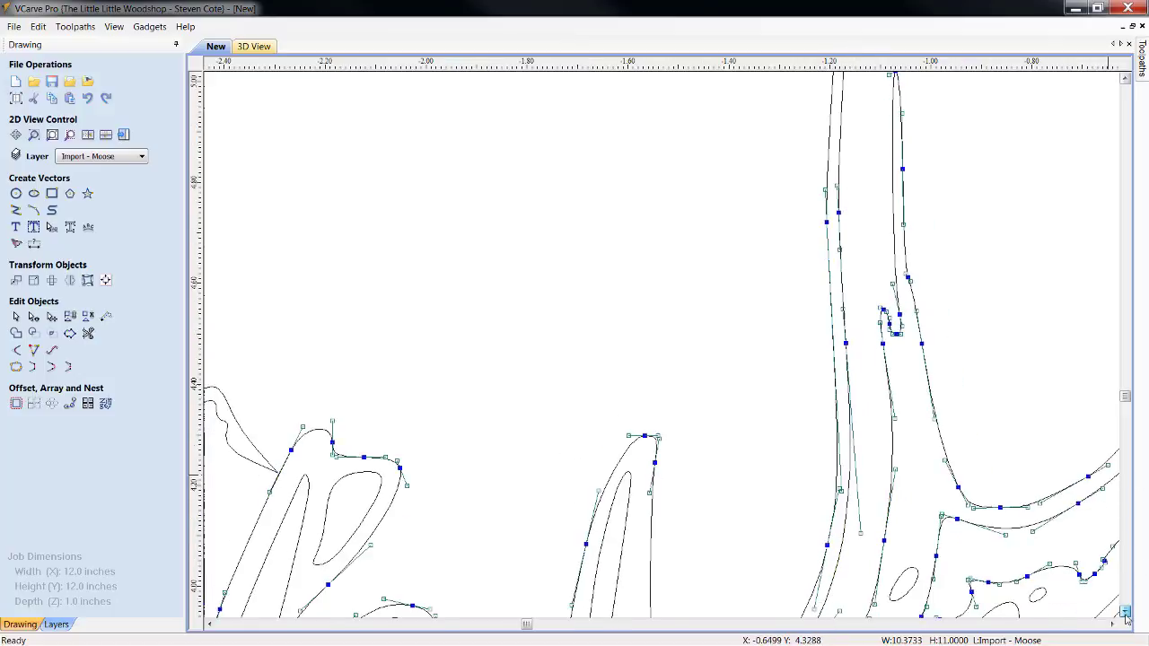
left_click(737, 384)
Drag both control handles on the tall tip's inner edge to ease the bend.
scroll(778, 402, "down", 2)
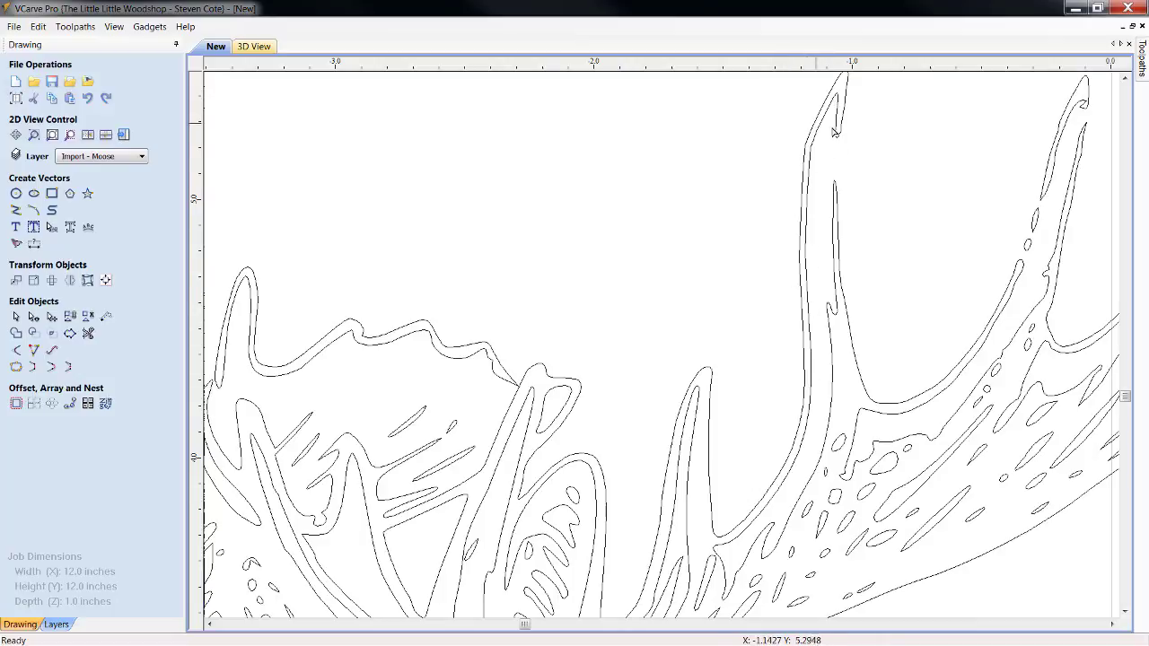
scroll(835, 132, "up", 2)
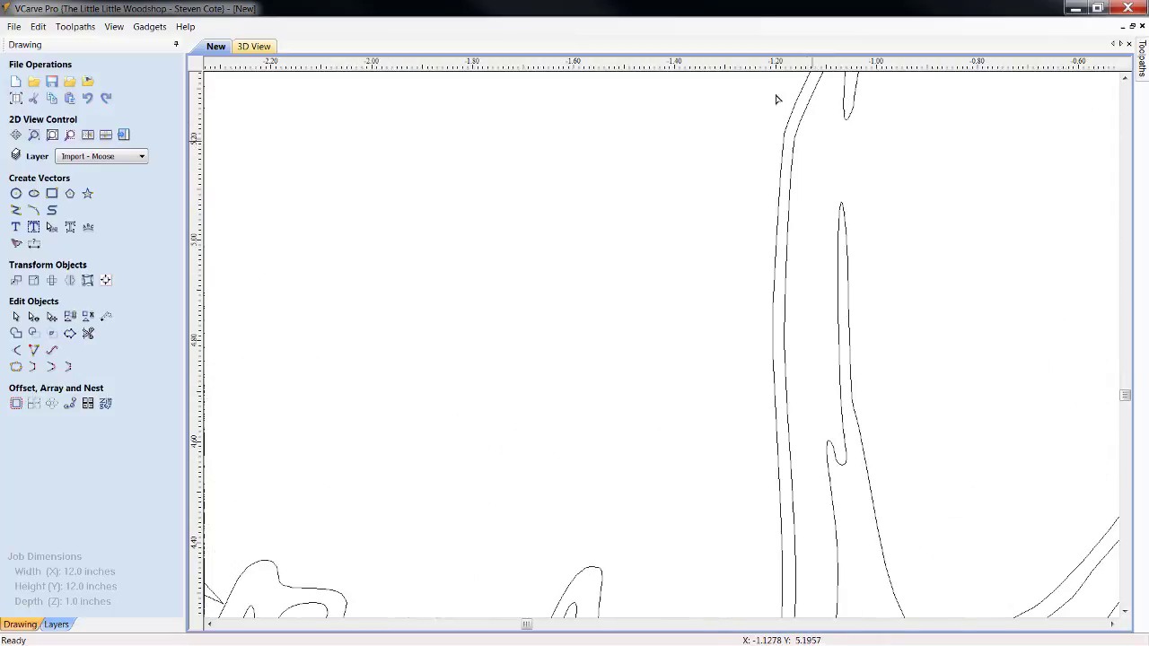
left_click(1125, 79)
scroll(764, 283, "up", 2)
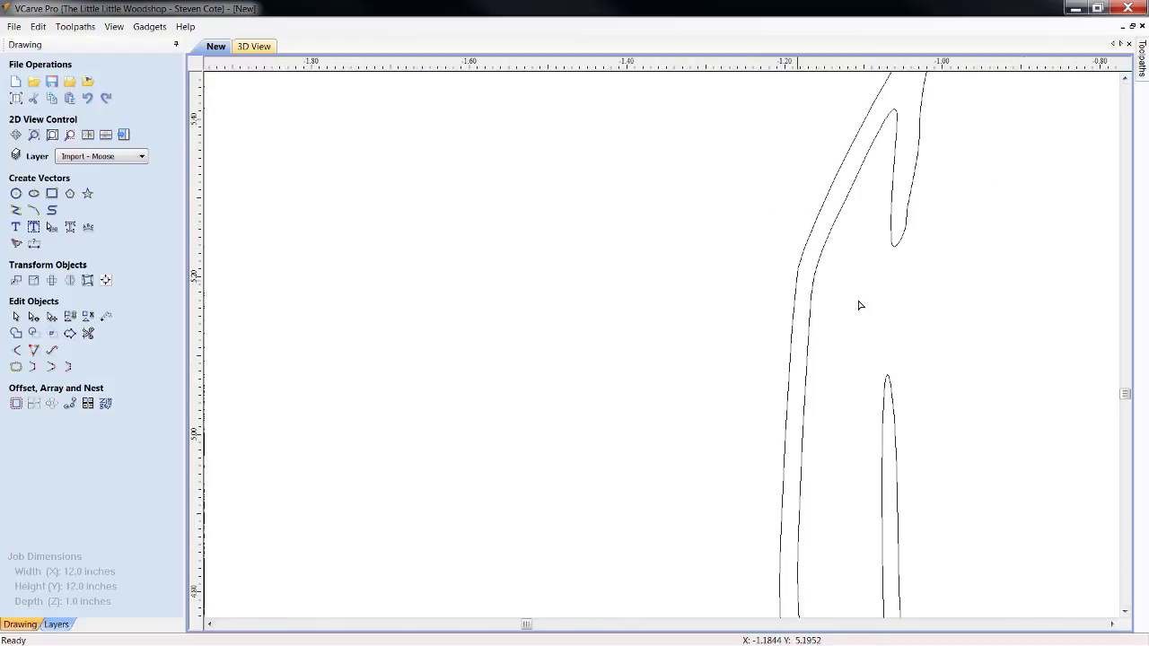
scroll(838, 287, "up", 2)
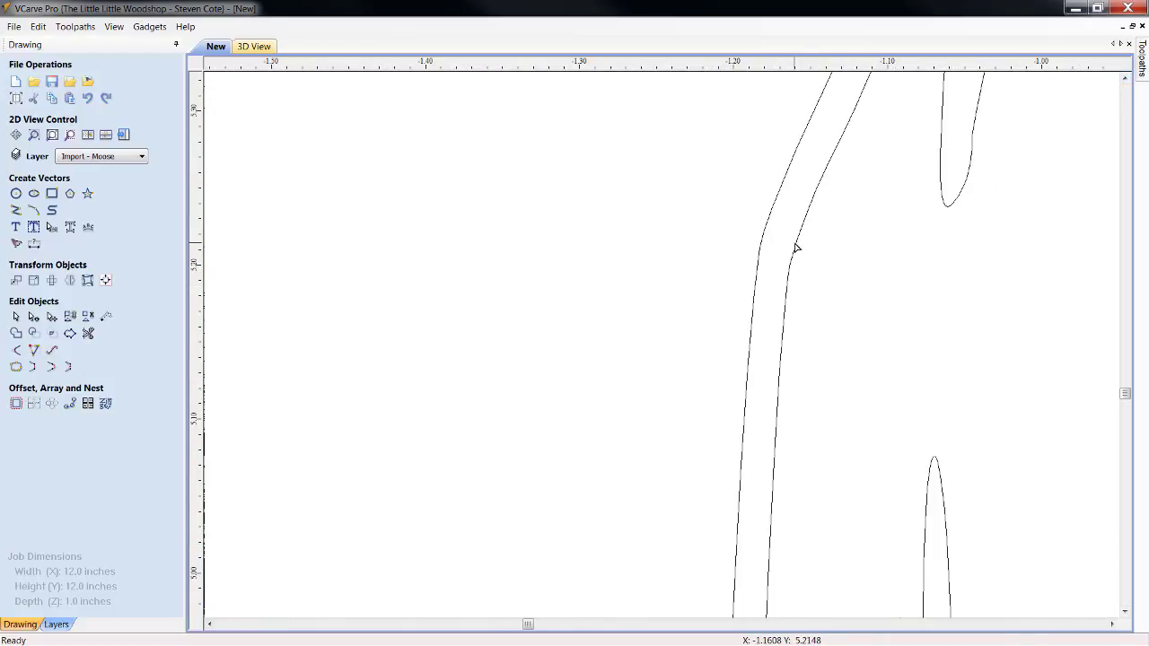
left_click(796, 247)
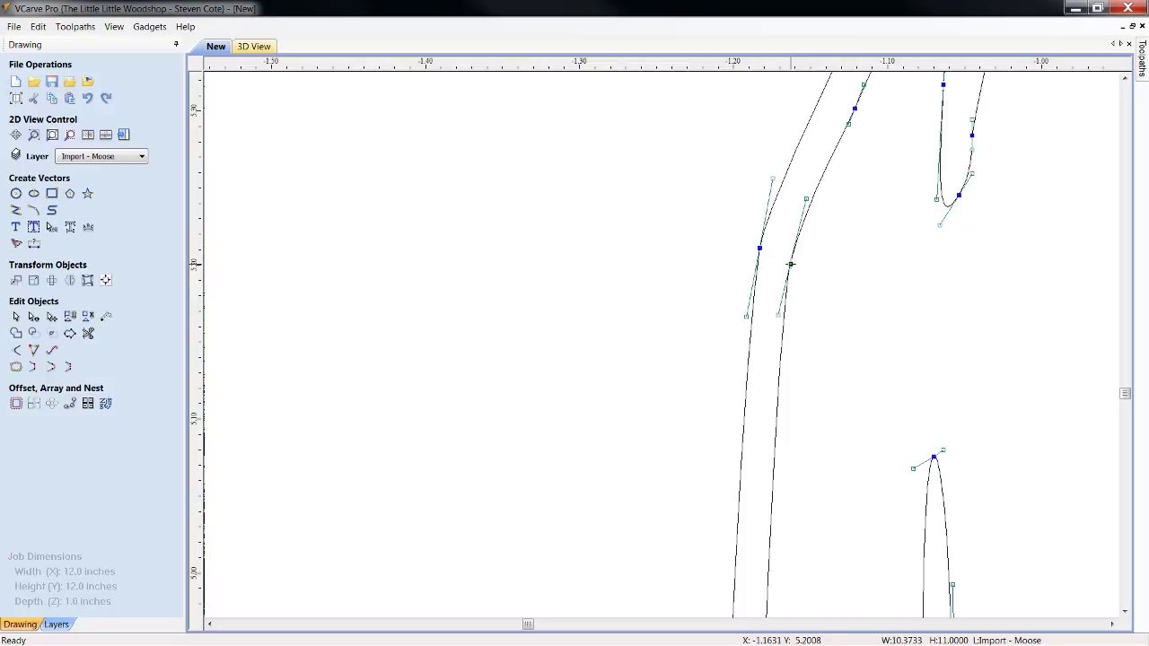
left_click_drag(791, 264, 794, 335)
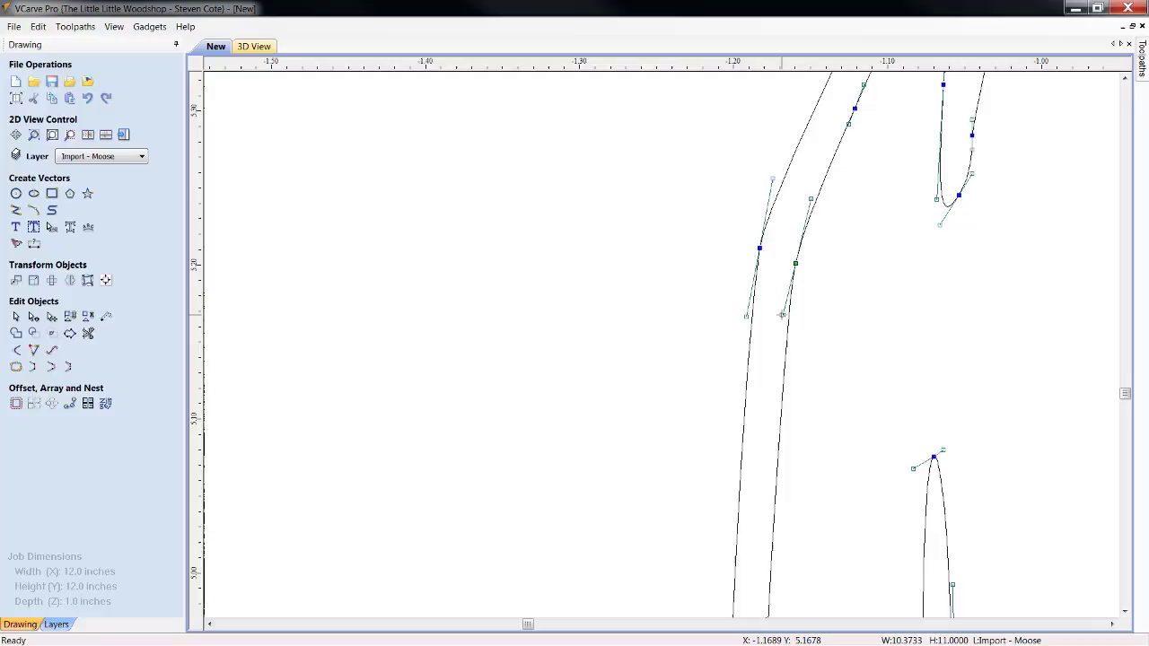
left_click_drag(782, 315, 776, 340)
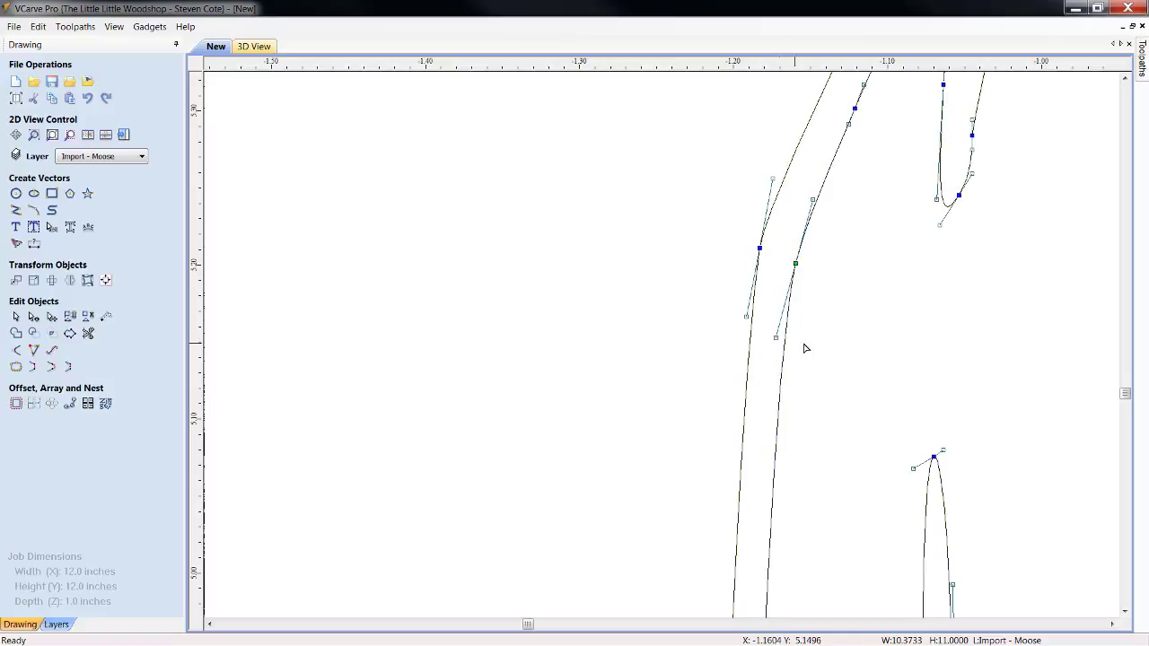
left_click(848, 380)
scroll(849, 380, "down", 4)
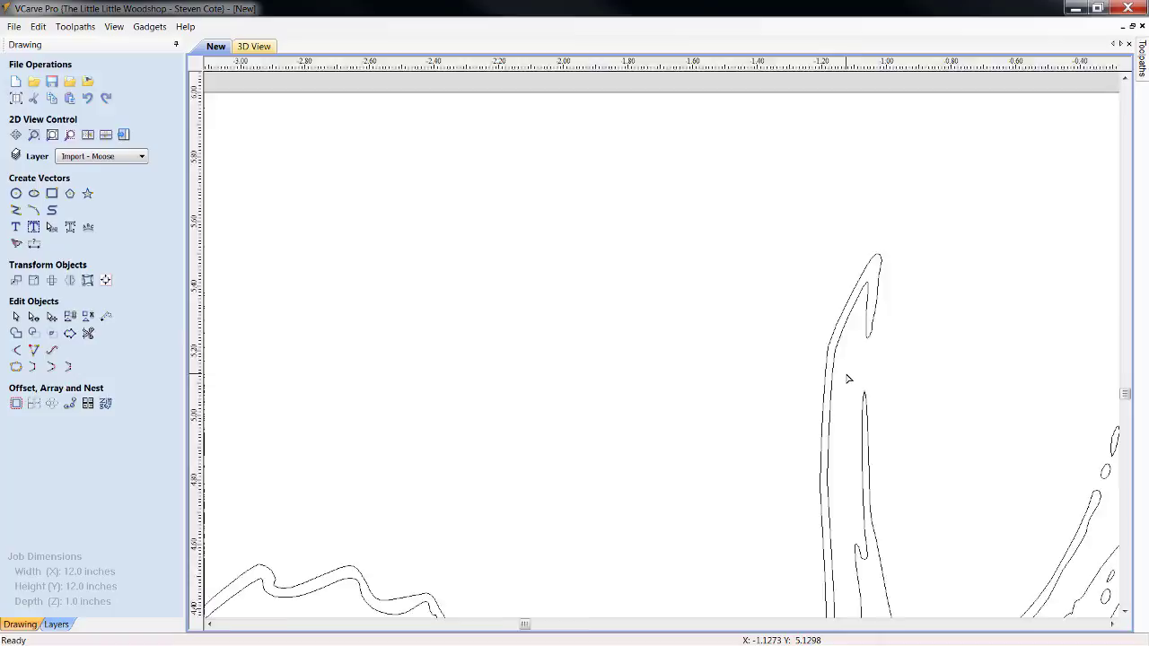
scroll(849, 380, "down", 3)
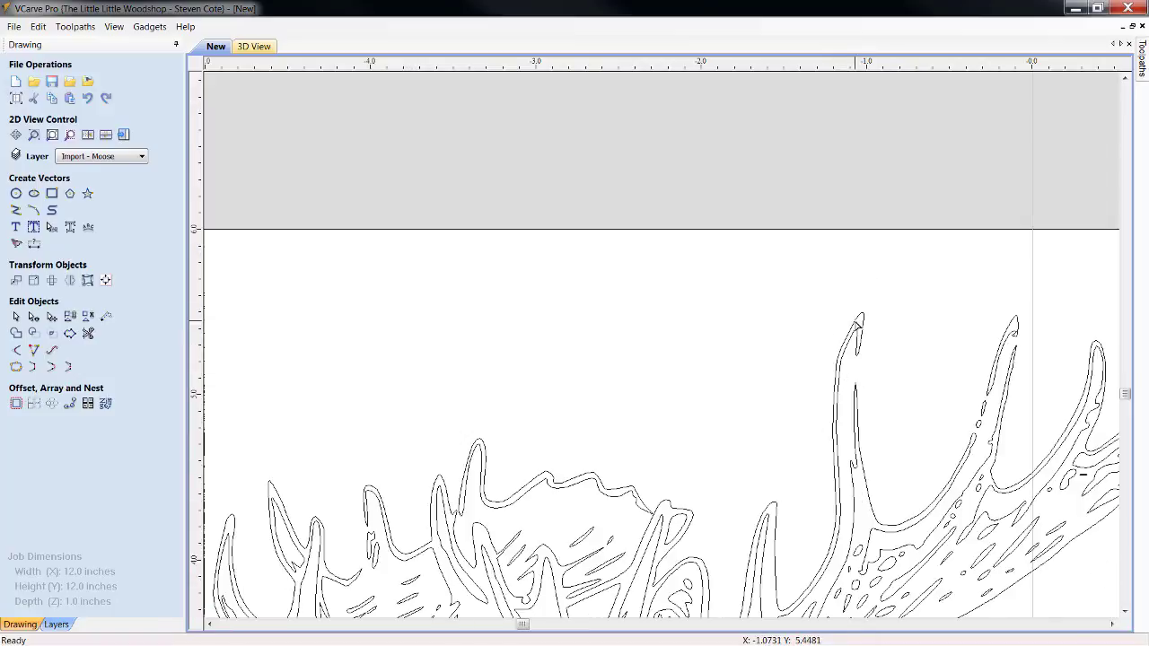
scroll(895, 378, "up", 3)
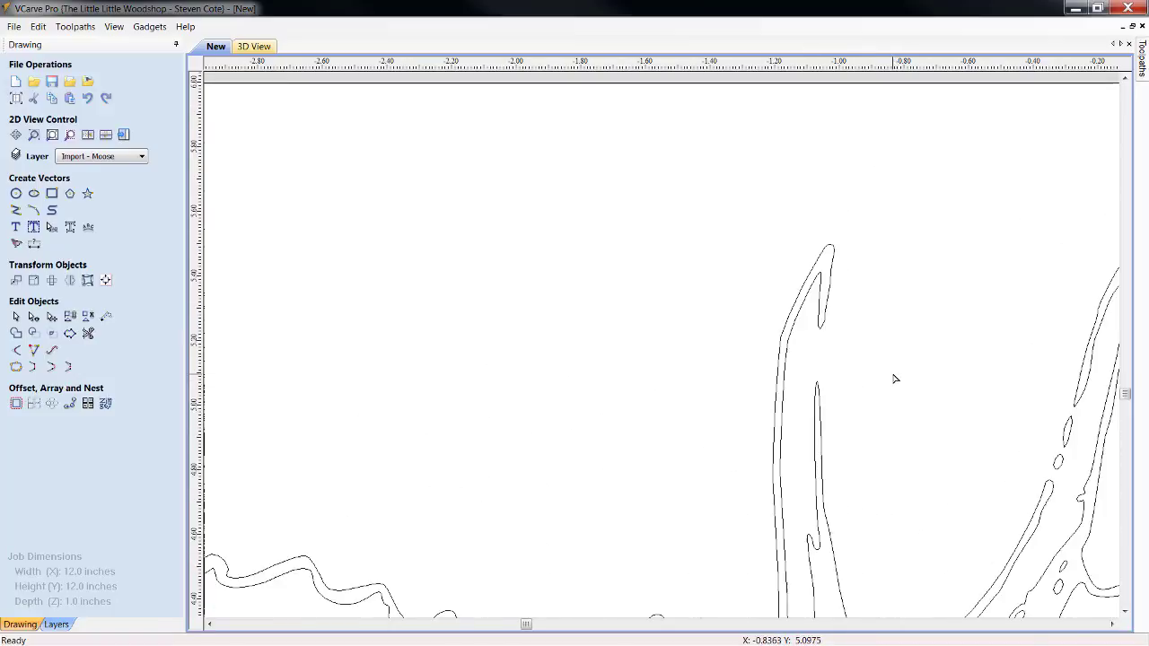
scroll(894, 379, "up", 3)
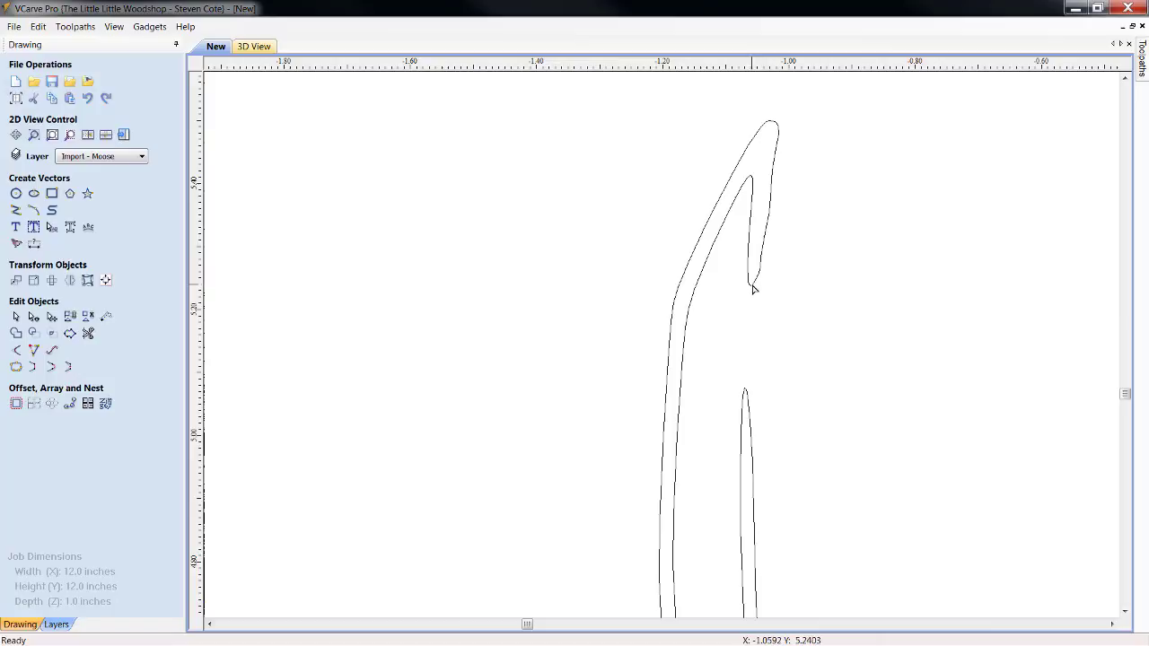
Move a node to reshape the notch curve, then reselect the outline for node editing.
left_click(754, 288)
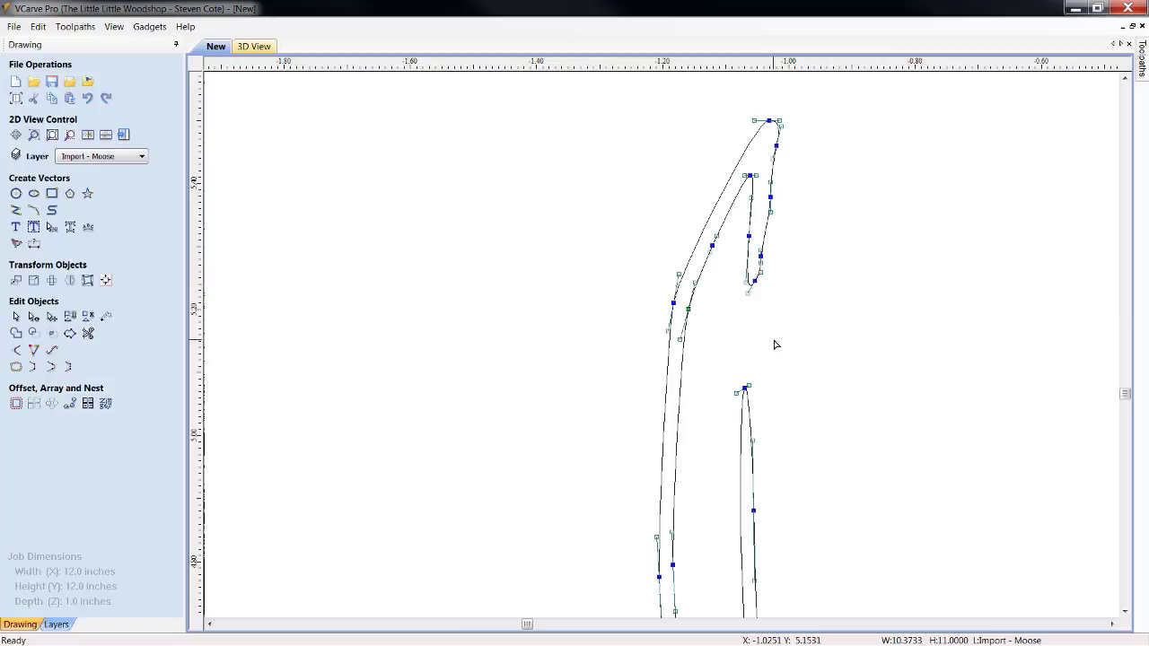
scroll(764, 318, "up", 2)
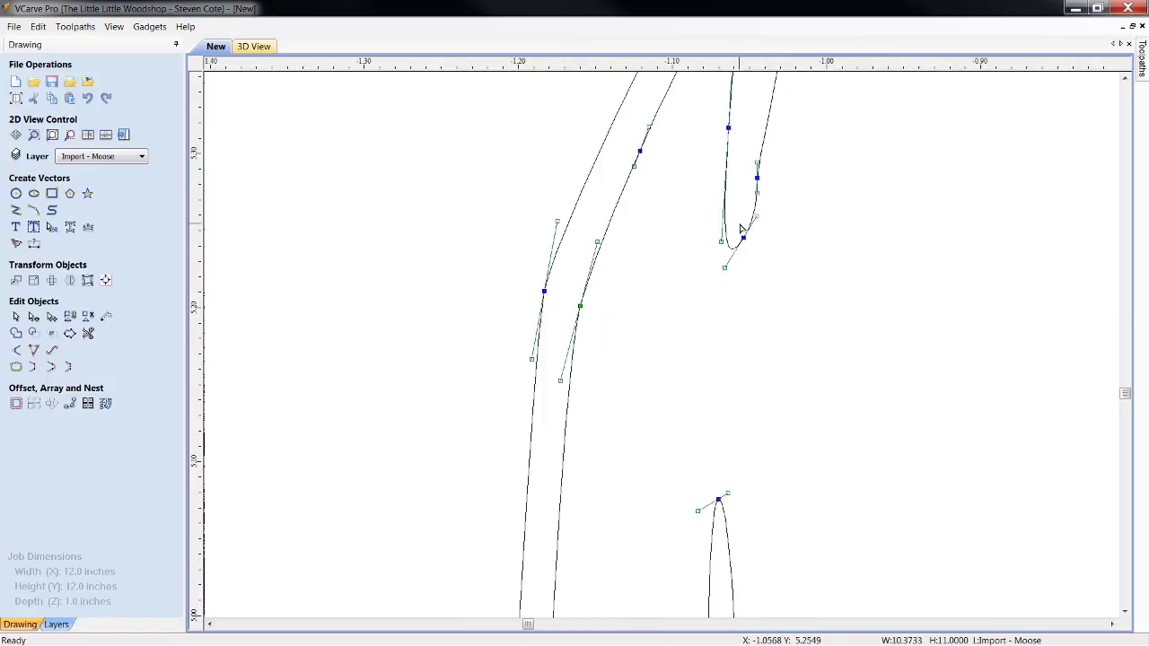
left_click_drag(757, 184, 753, 217)
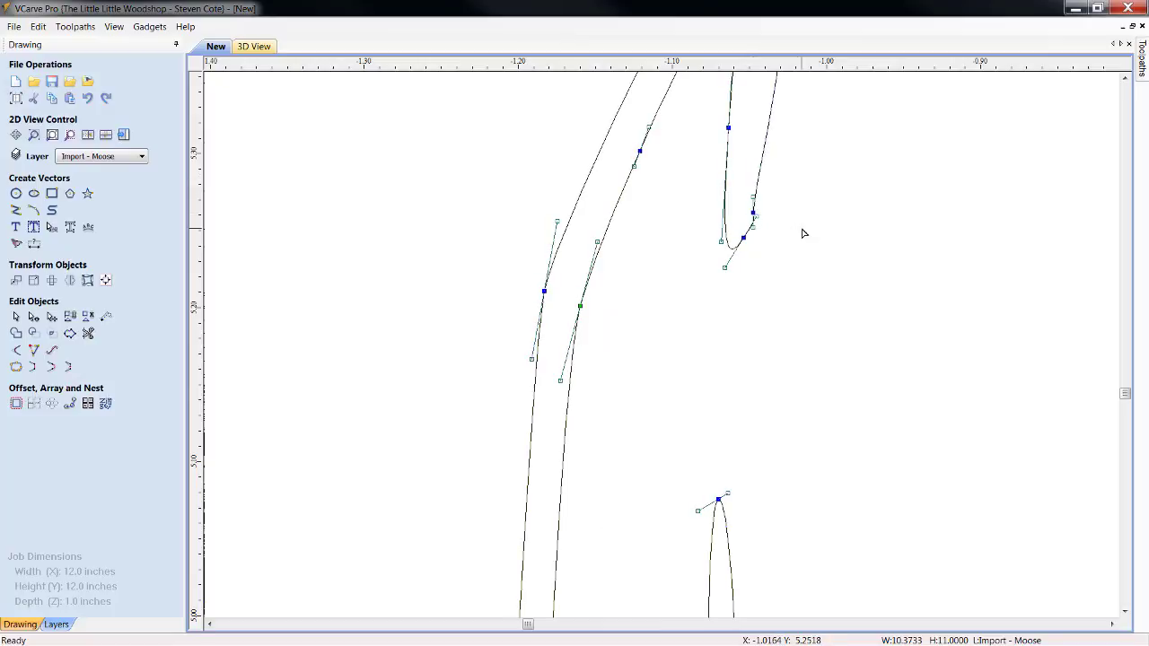
right_click(725, 218)
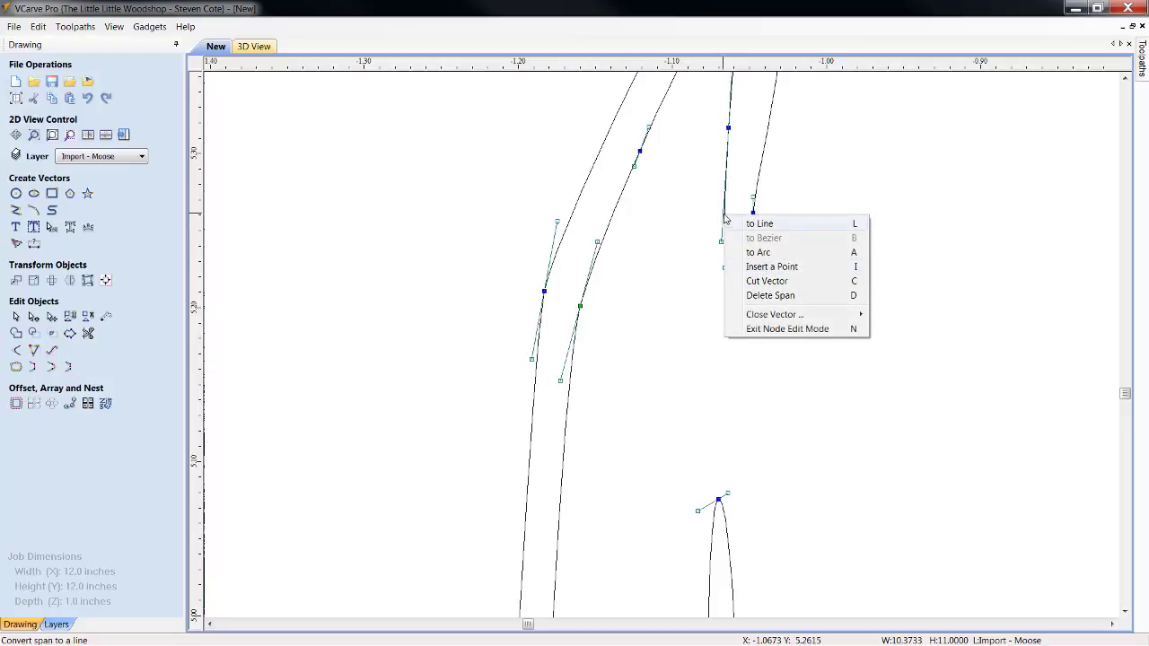
left_click(764, 268)
left_click(685, 223)
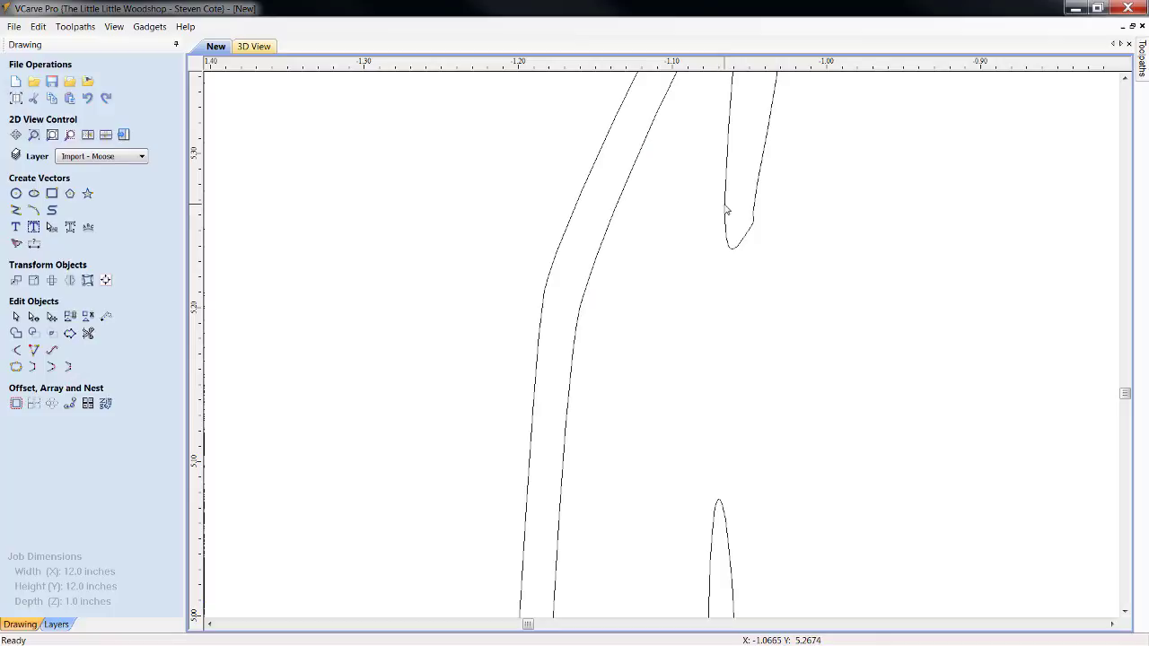
left_click(727, 210)
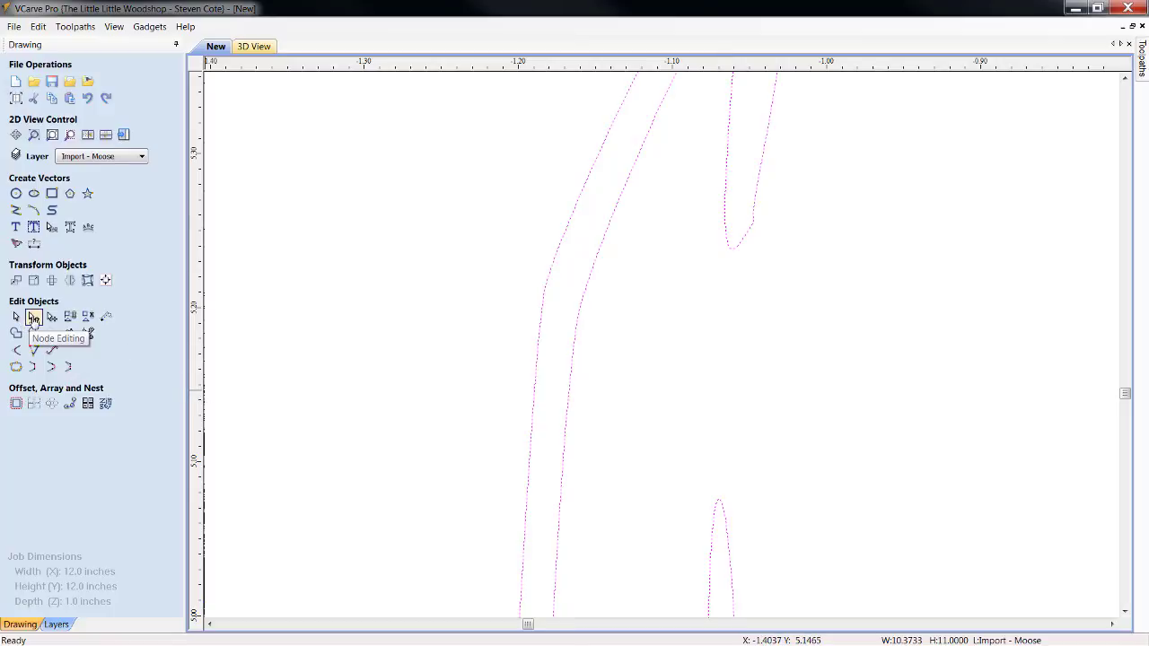
left_click(33, 318)
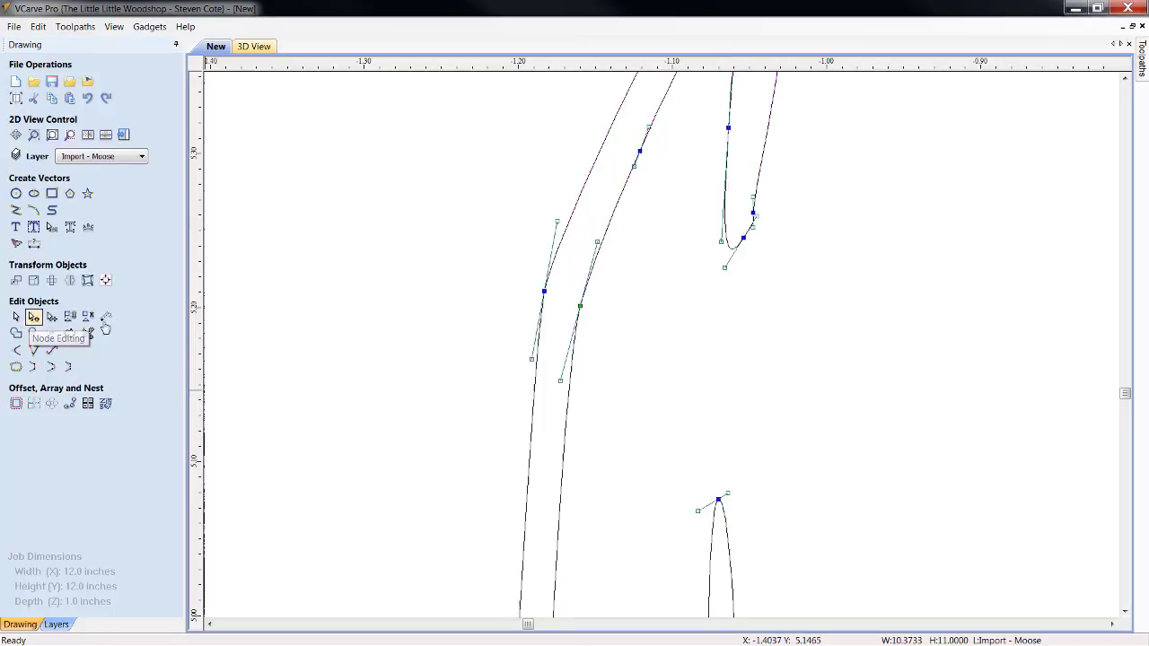
Insert a point on the notch, delete the unwanted node, and remove the rounded bottom span.
right_click(726, 215)
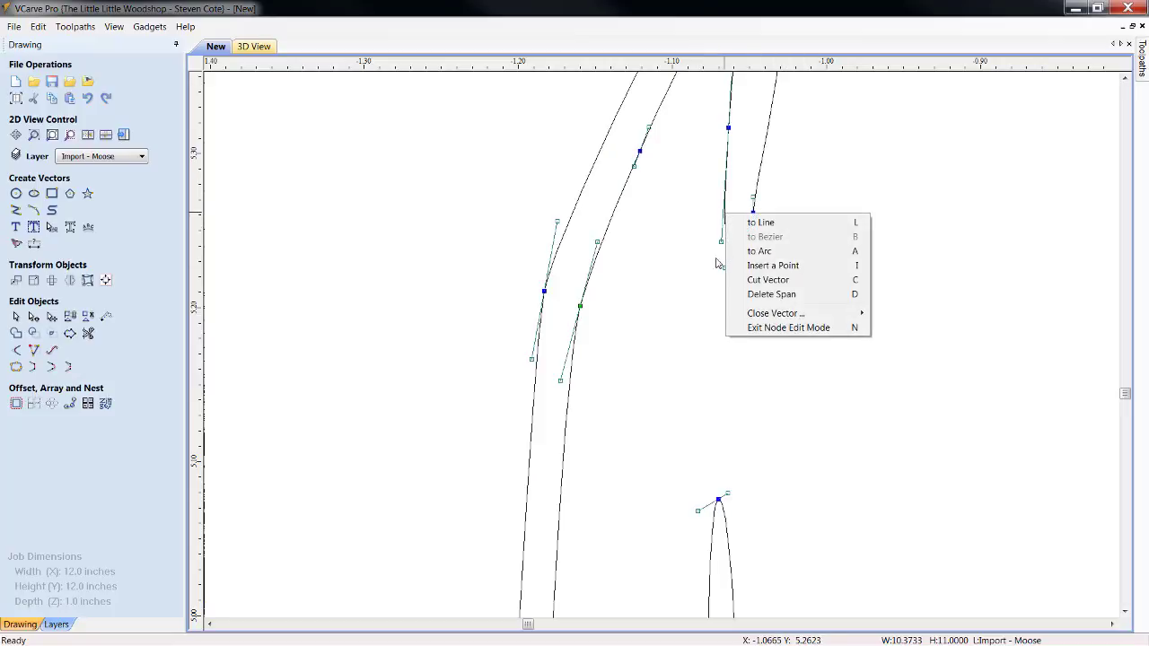
left_click(754, 265)
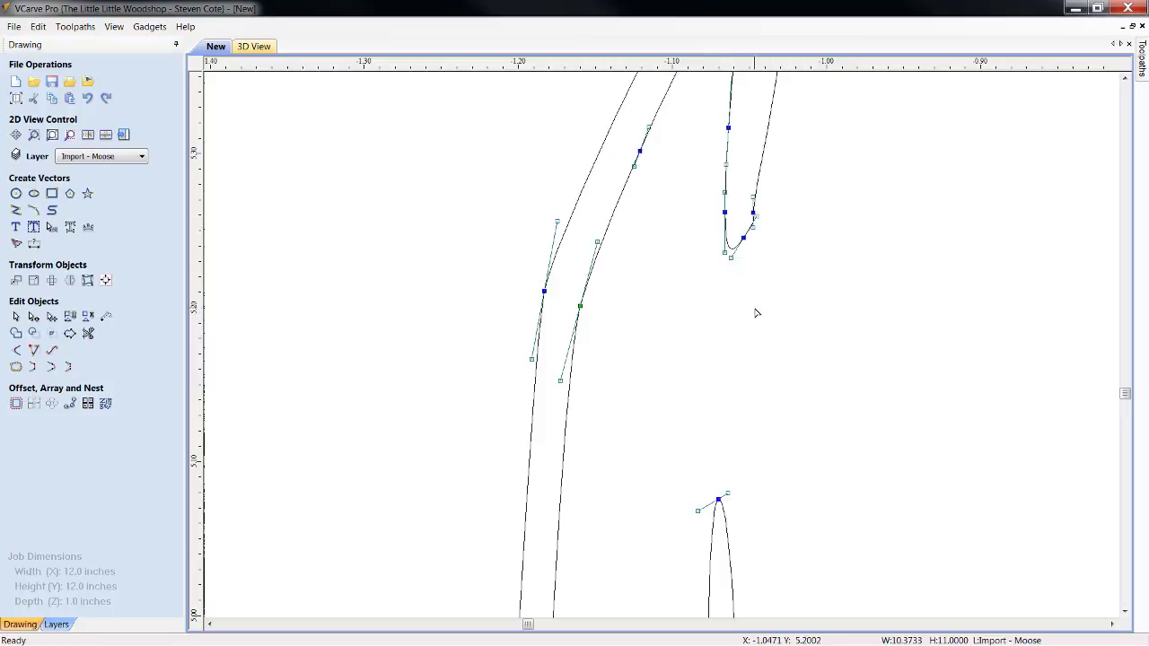
right_click(744, 238)
left_click(767, 249)
right_click(740, 237)
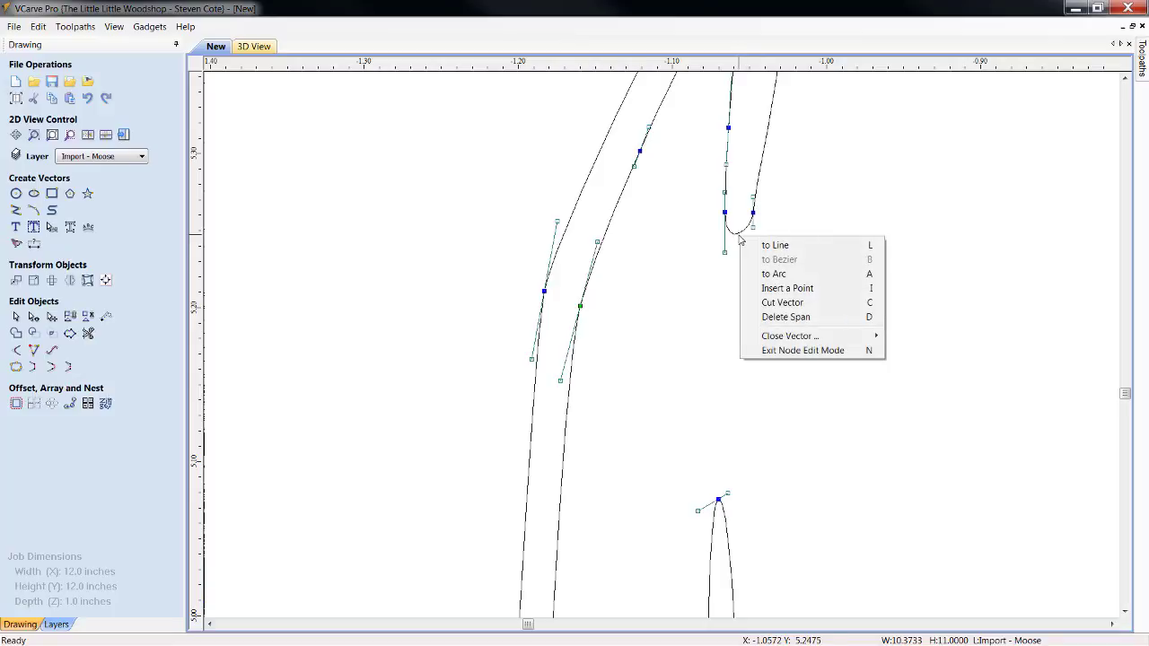
left_click(784, 318)
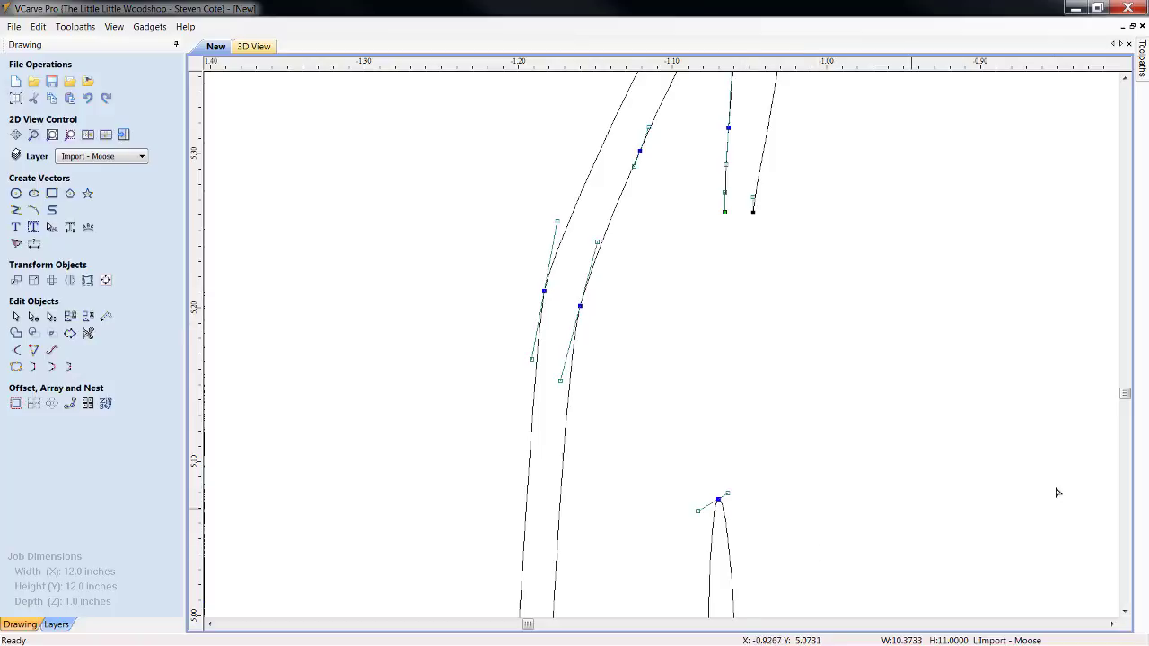
Insert two new points near the pointed lower antler tip.
left_click(1126, 612)
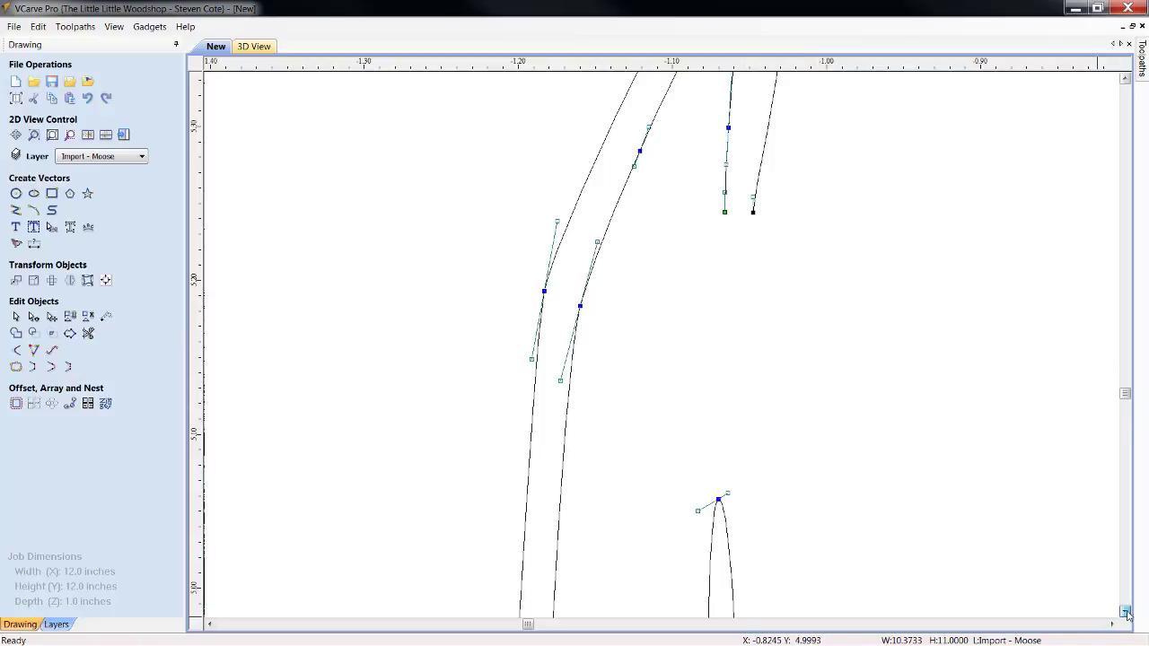
left_click_drag(1126, 613, 1126, 612)
scroll(804, 517, "down", 1)
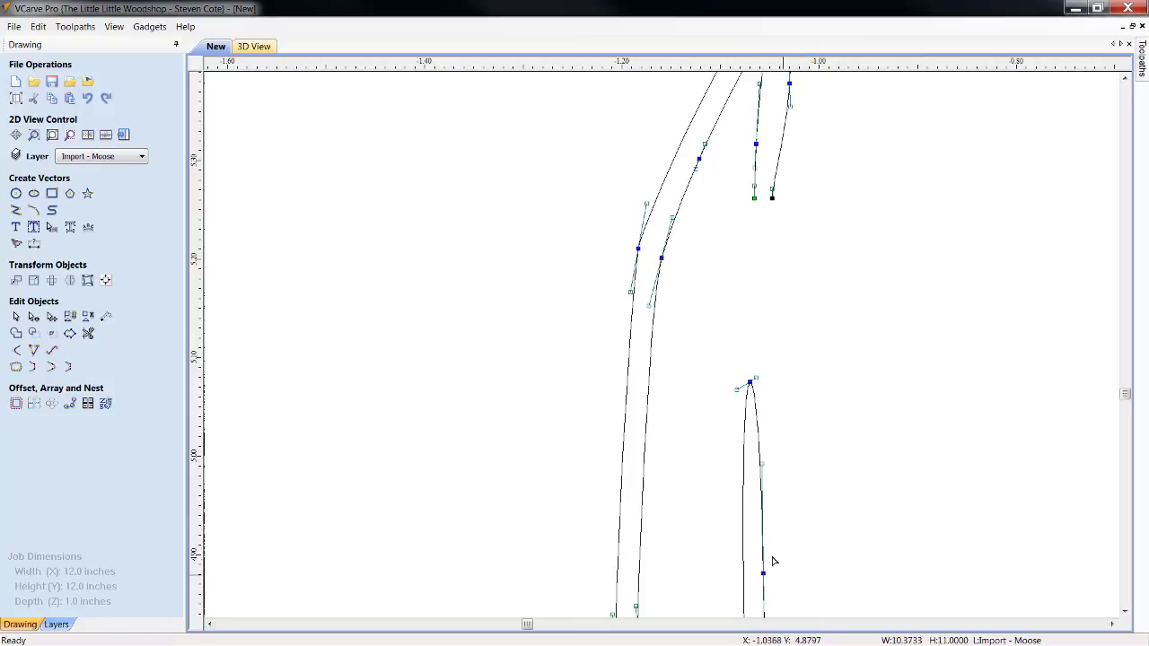
scroll(761, 360, "up", 2)
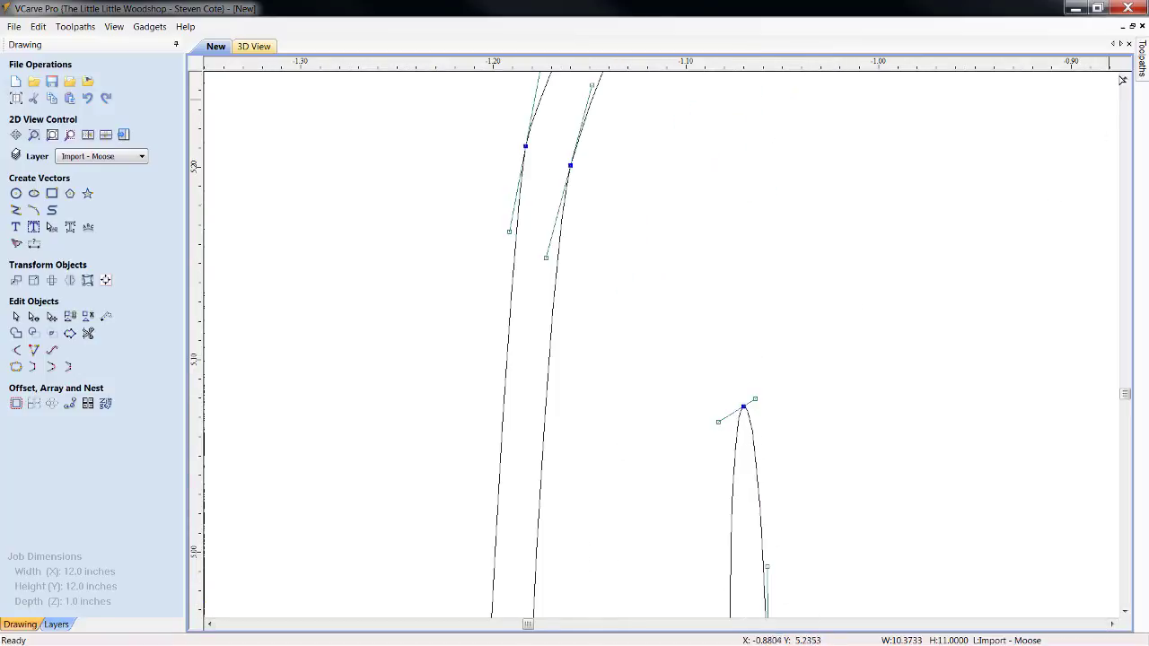
left_click_drag(1123, 80, 1123, 80)
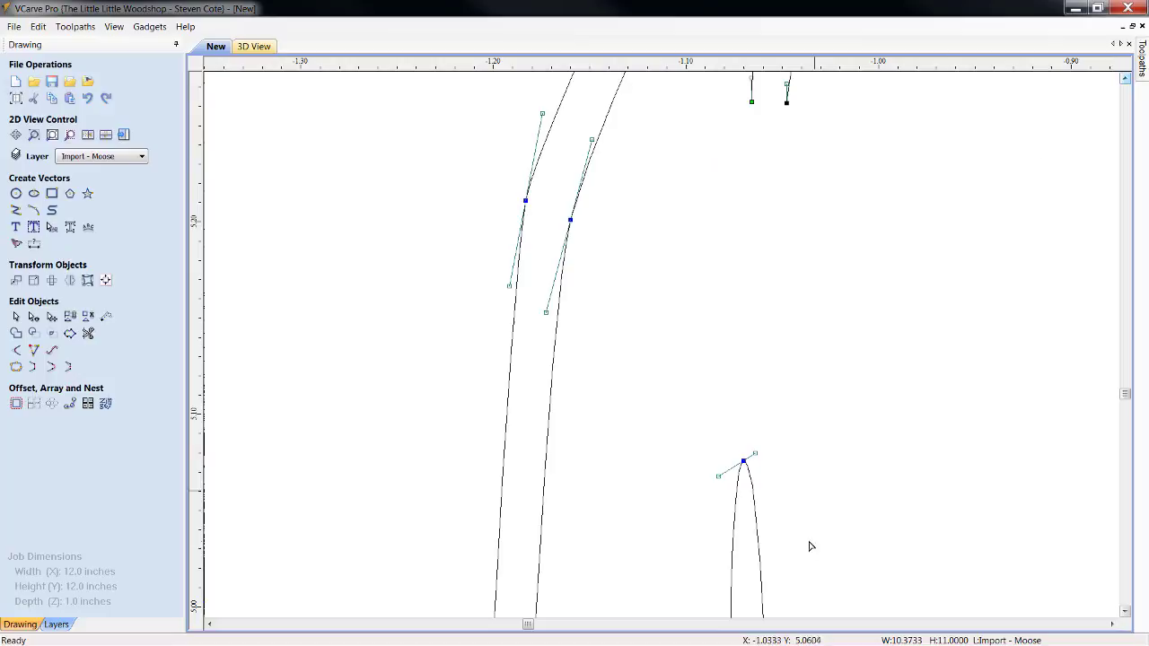
right_click(753, 487)
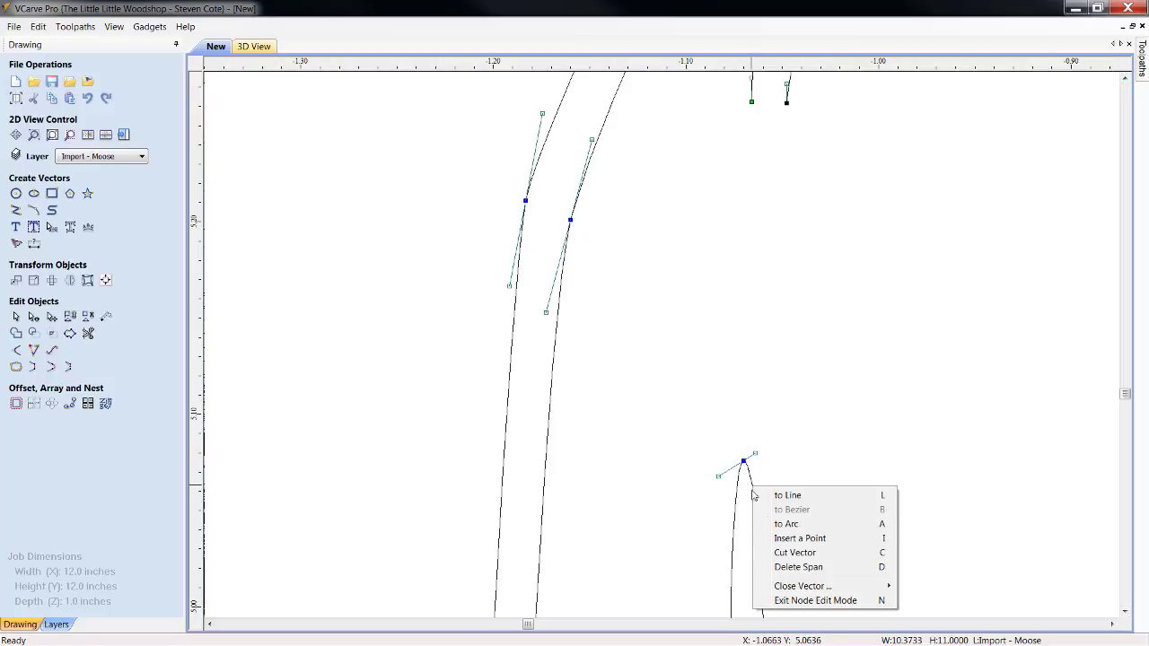
left_click(789, 539)
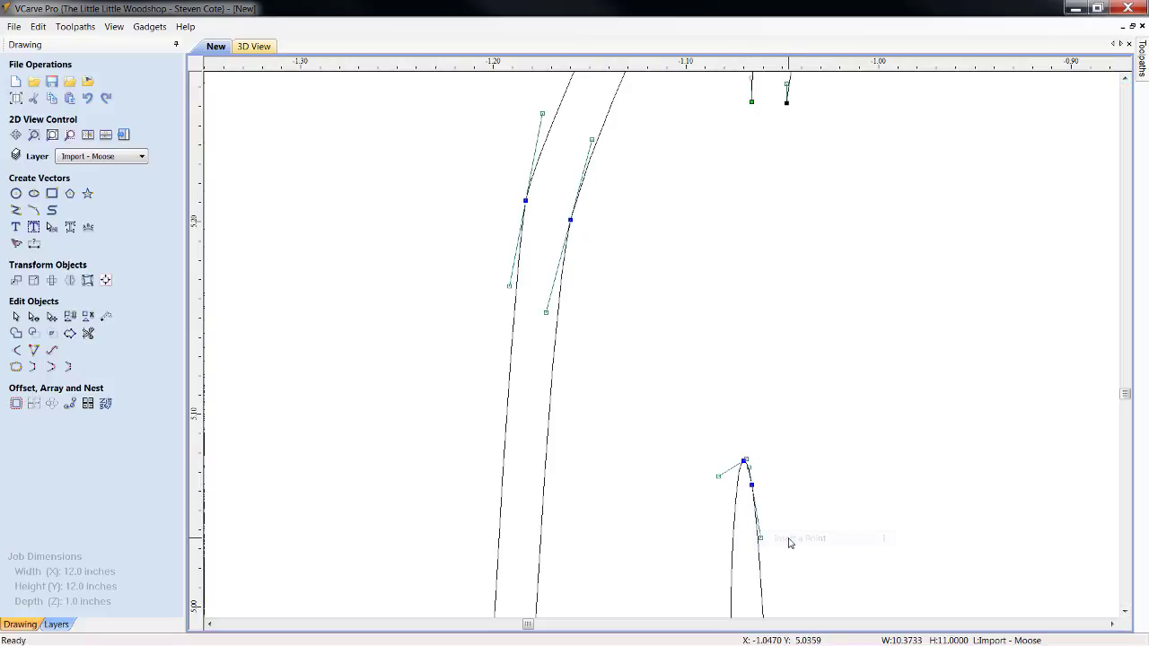
right_click(738, 488)
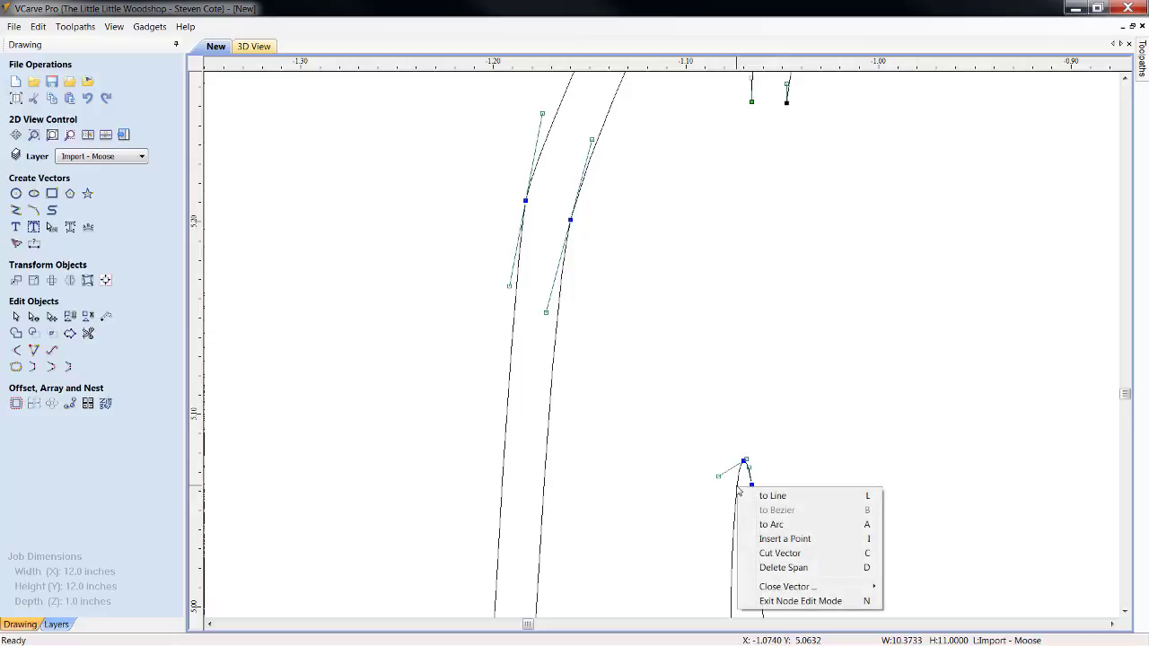
left_click(763, 546)
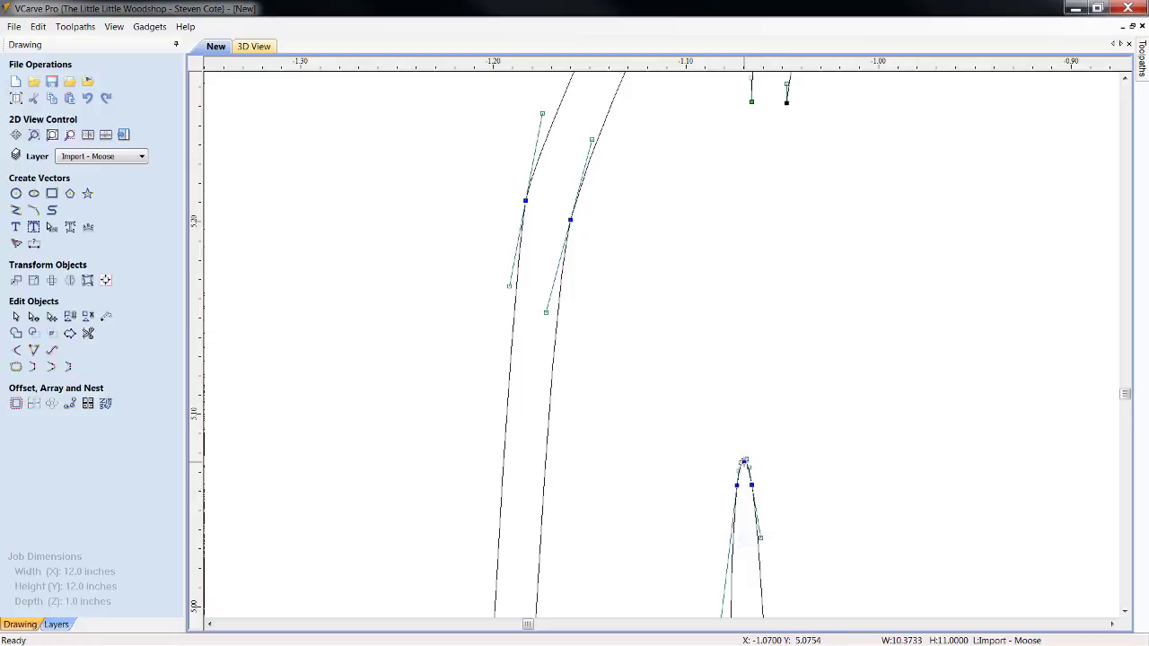
Delete the tip's apex point and remove the span at the tip.
right_click(744, 463)
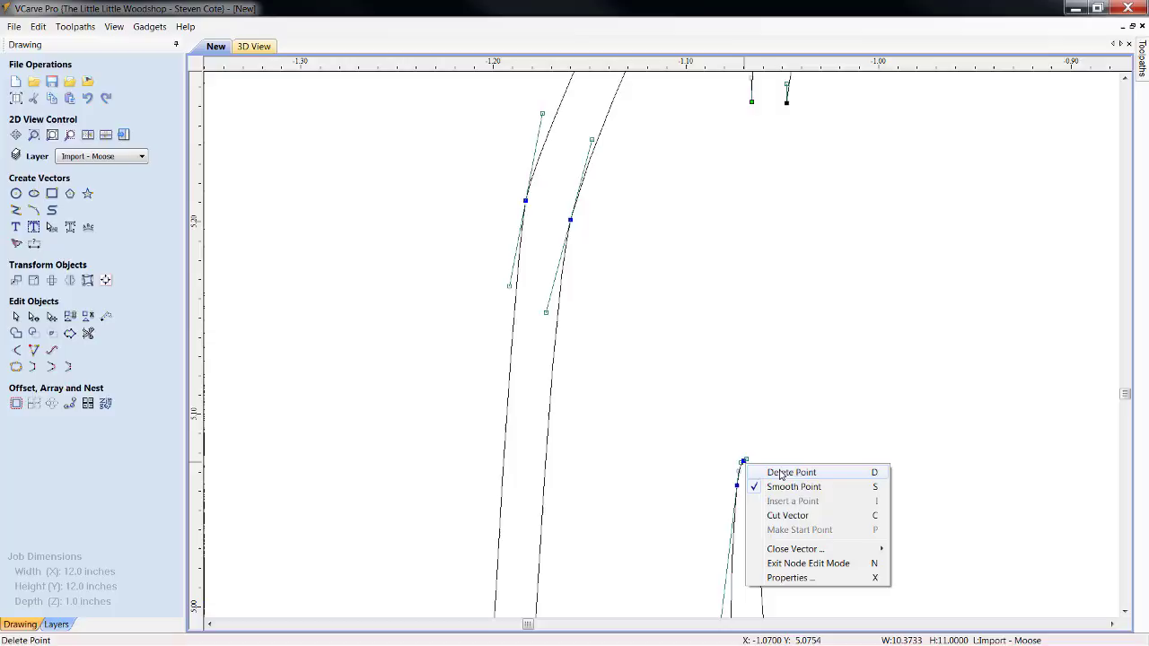
left_click(792, 473)
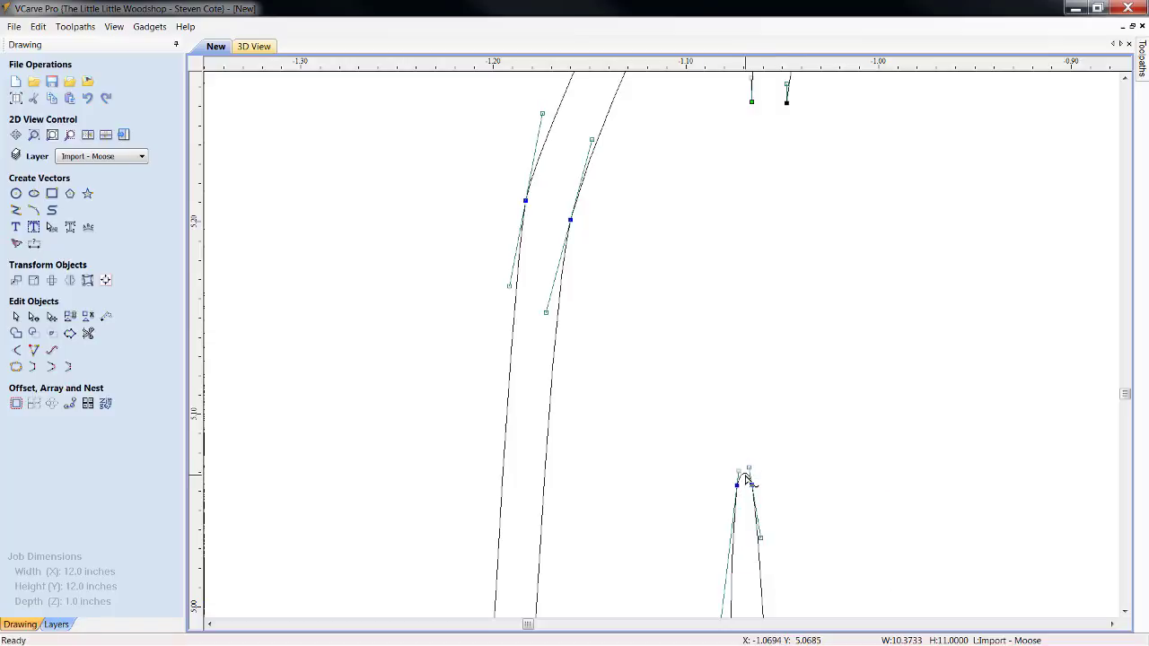
right_click(746, 480)
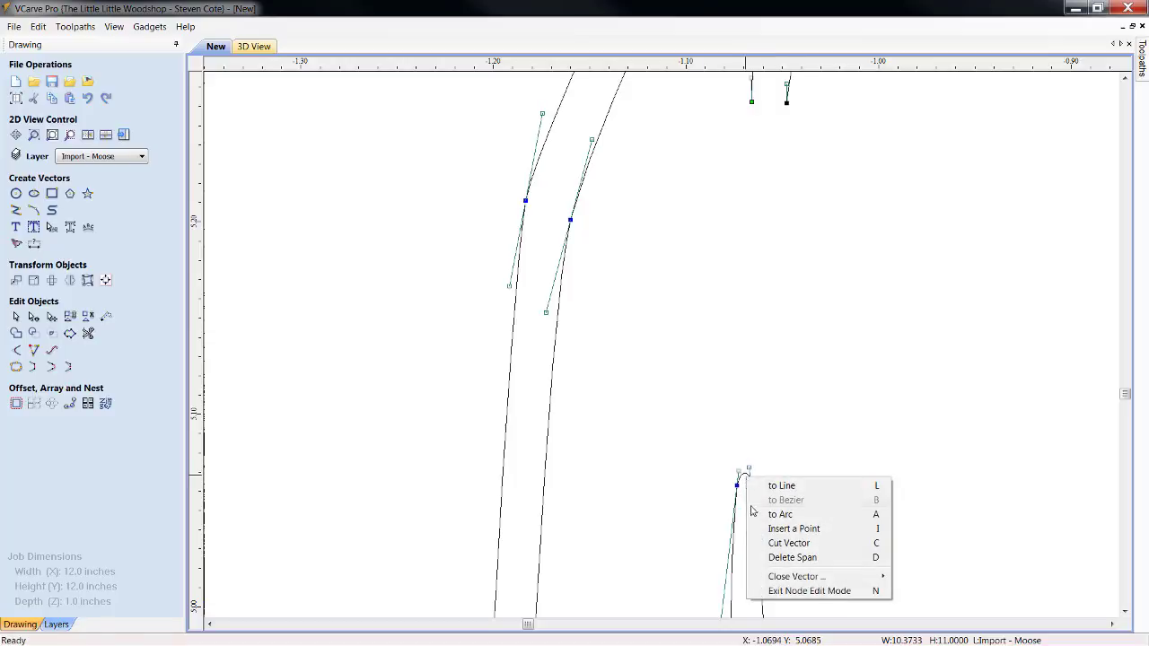
left_click(784, 559)
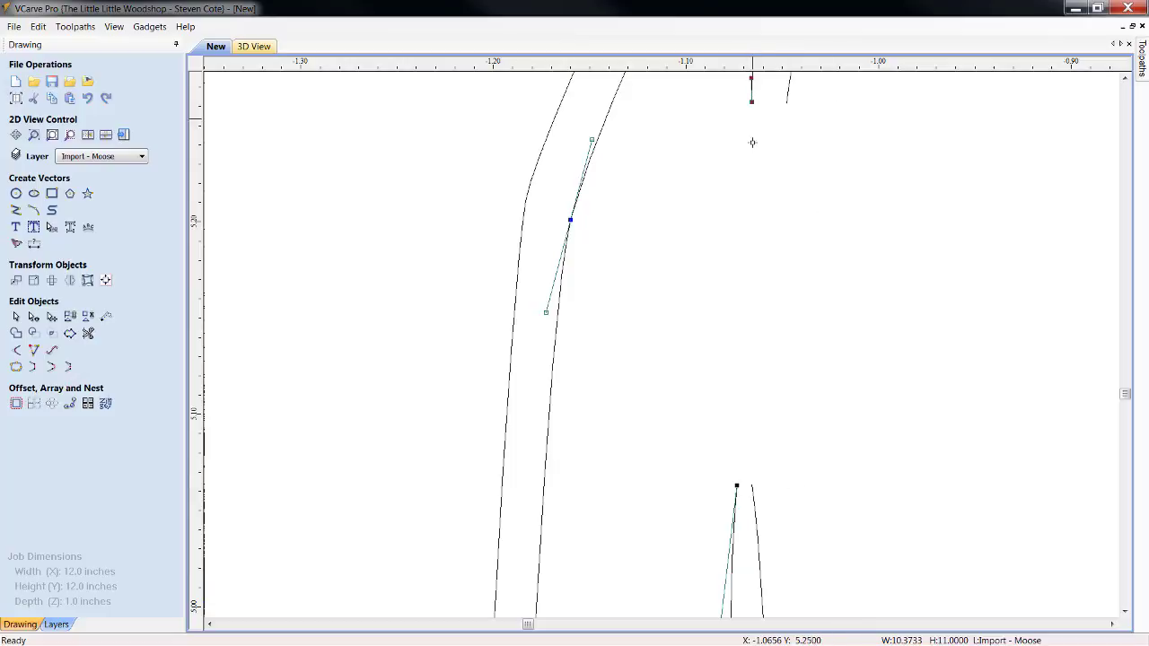
Drag both loose upper antler line ends down onto the opened tip ends below.
left_click_drag(751, 101, 736, 475)
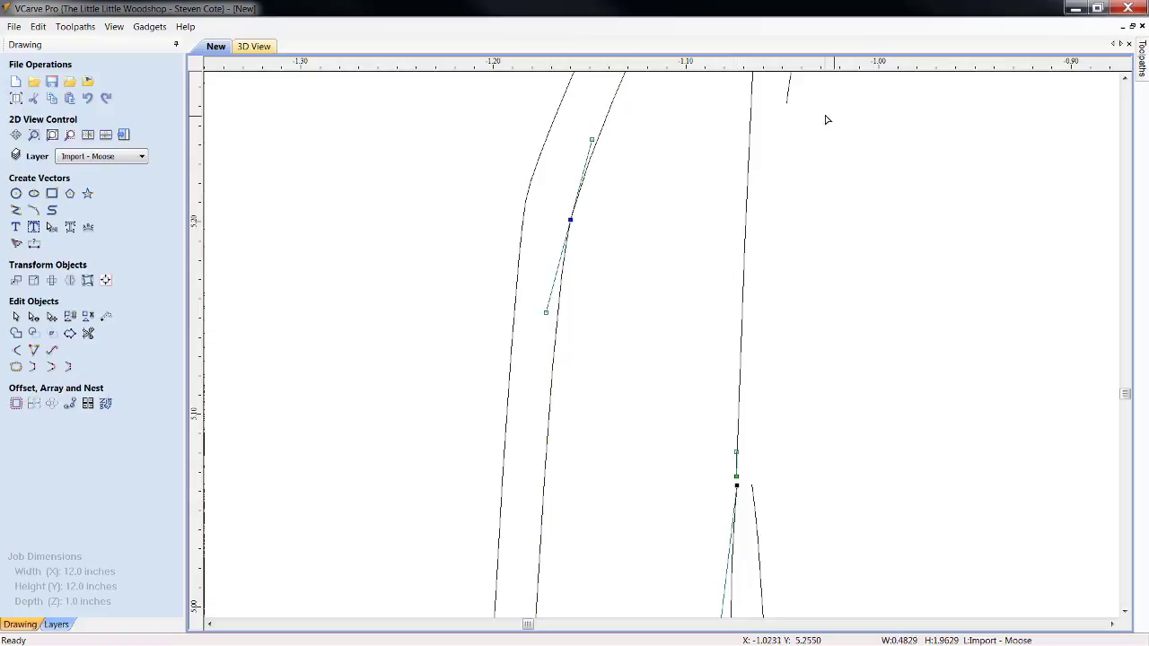
left_click(787, 104)
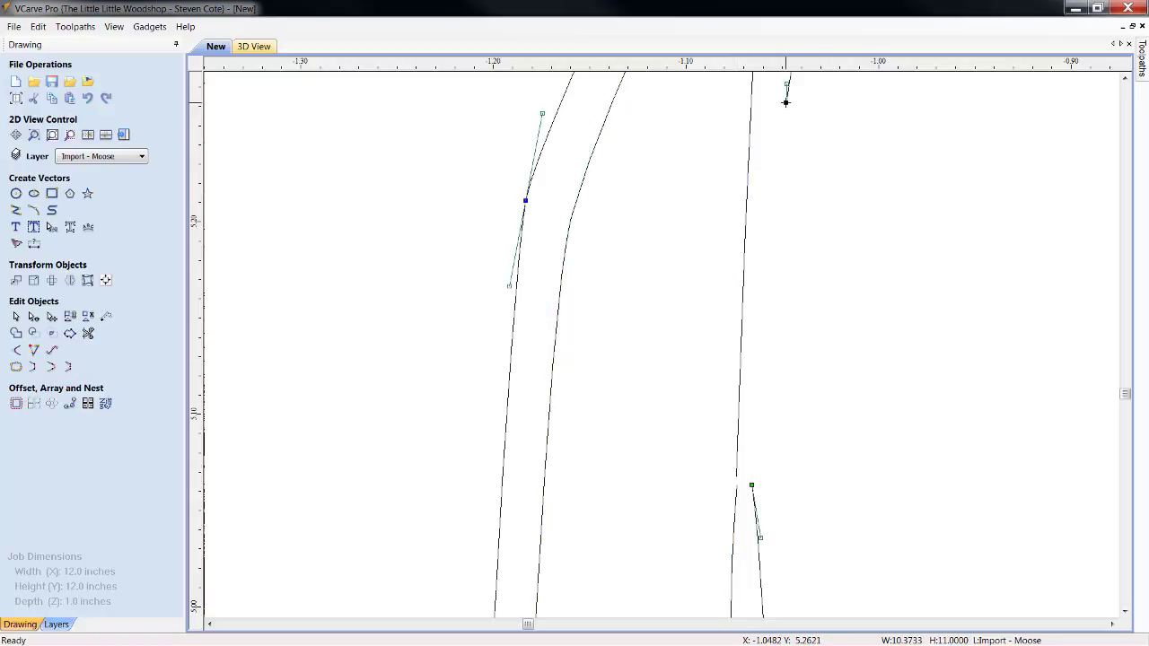
left_click_drag(787, 103, 752, 485)
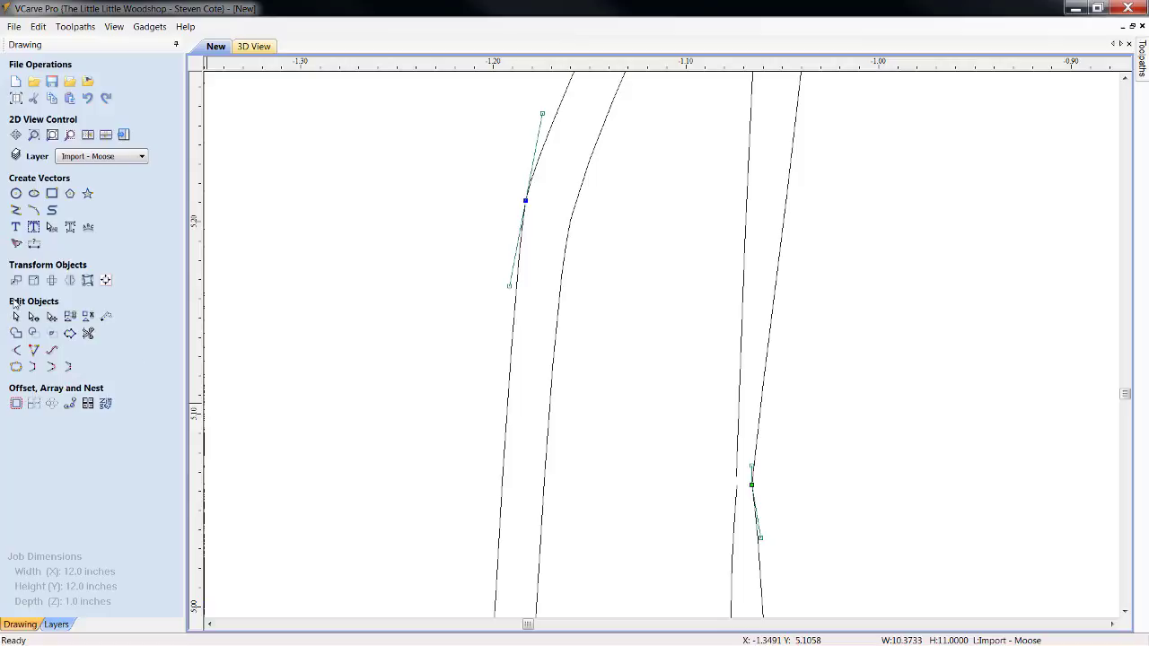
Select the inner antler contour lines and join them with a smooth curve.
left_click(15, 316)
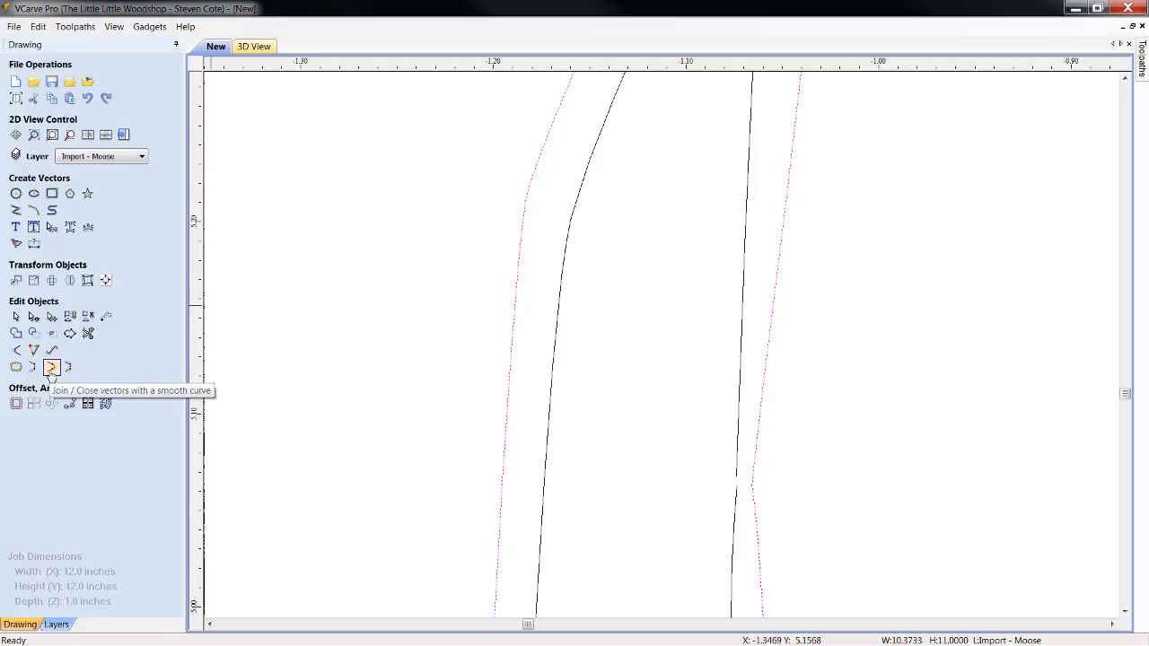
left_click(737, 473)
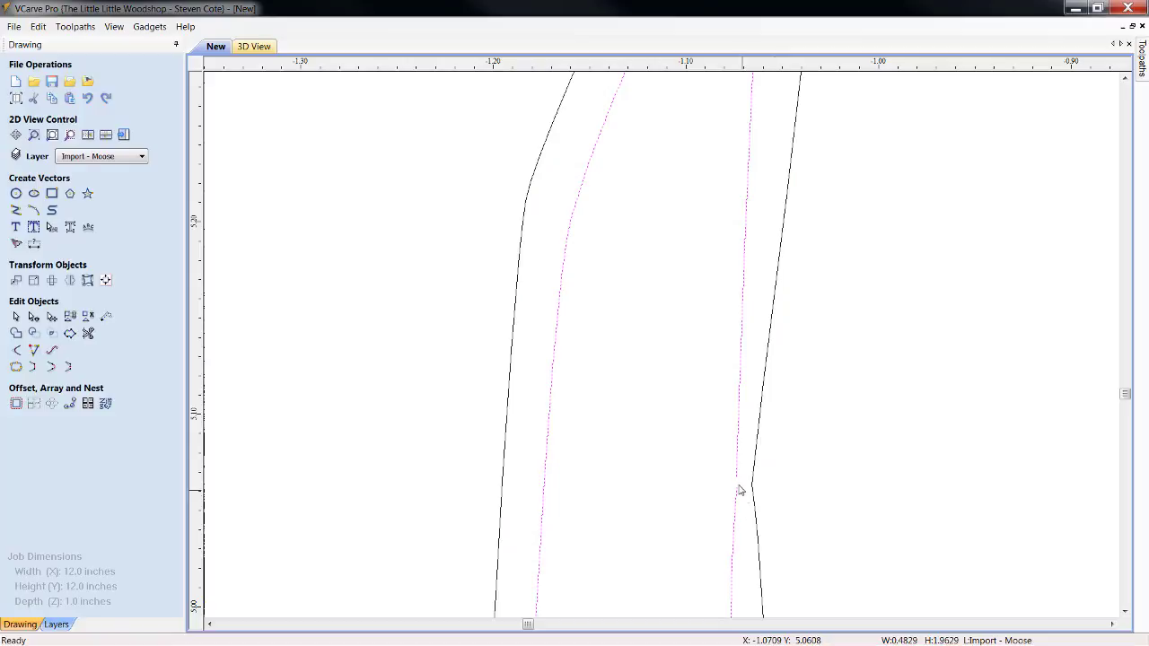
scroll(739, 486, "up", 10)
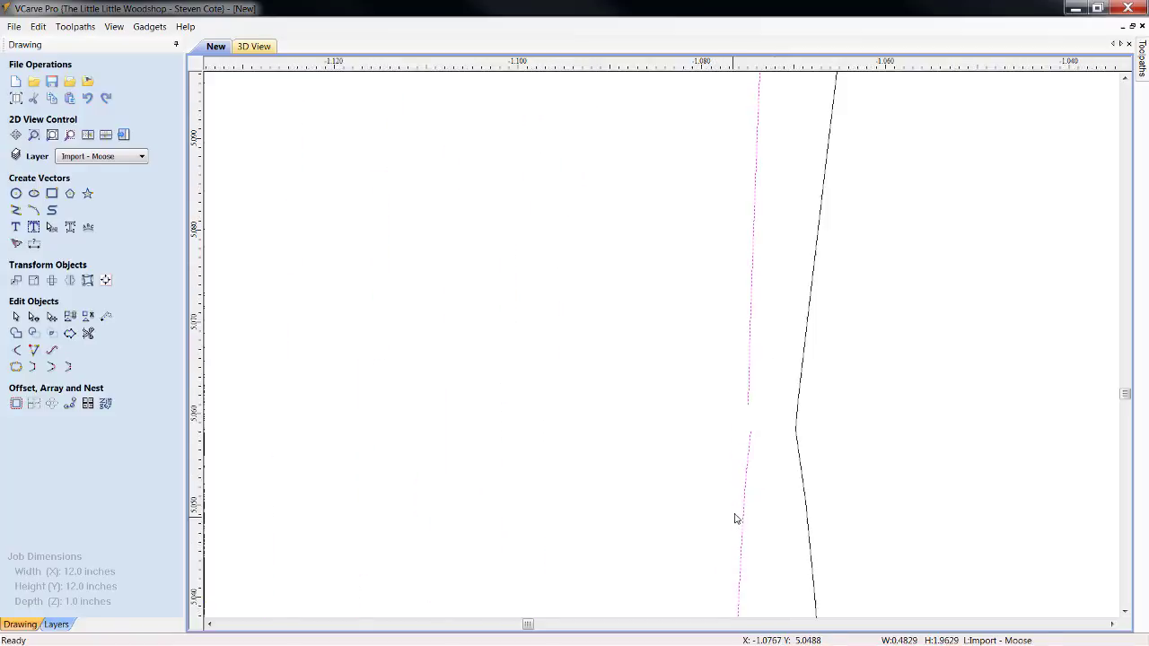
scroll(754, 493, "up", 2)
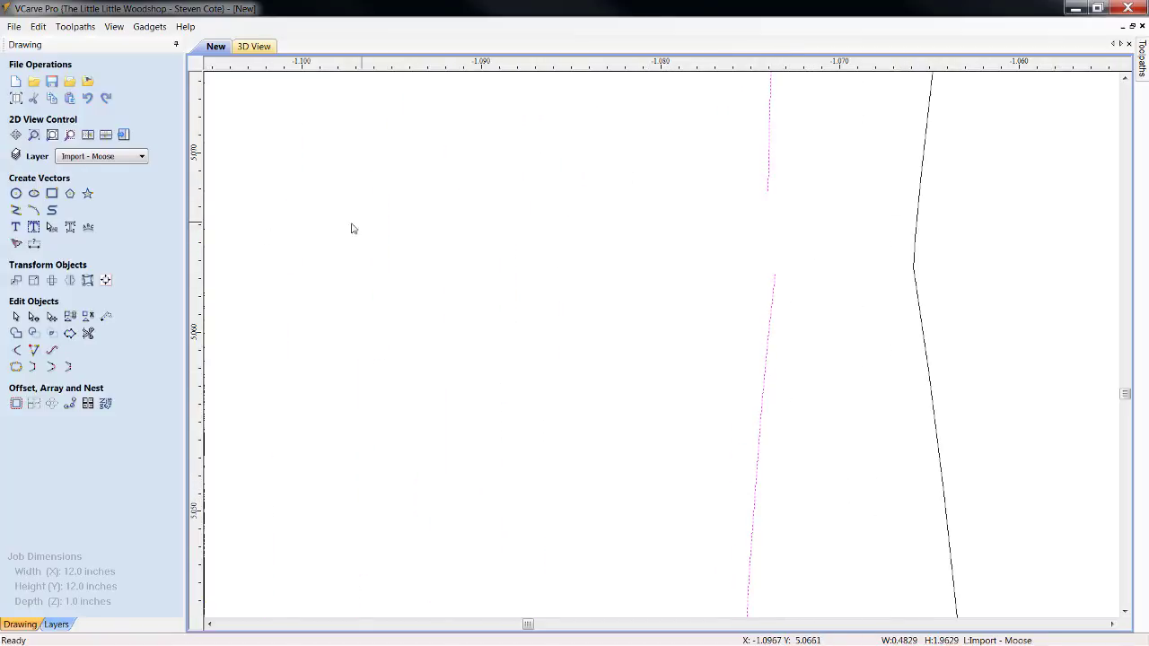
left_click(51, 368)
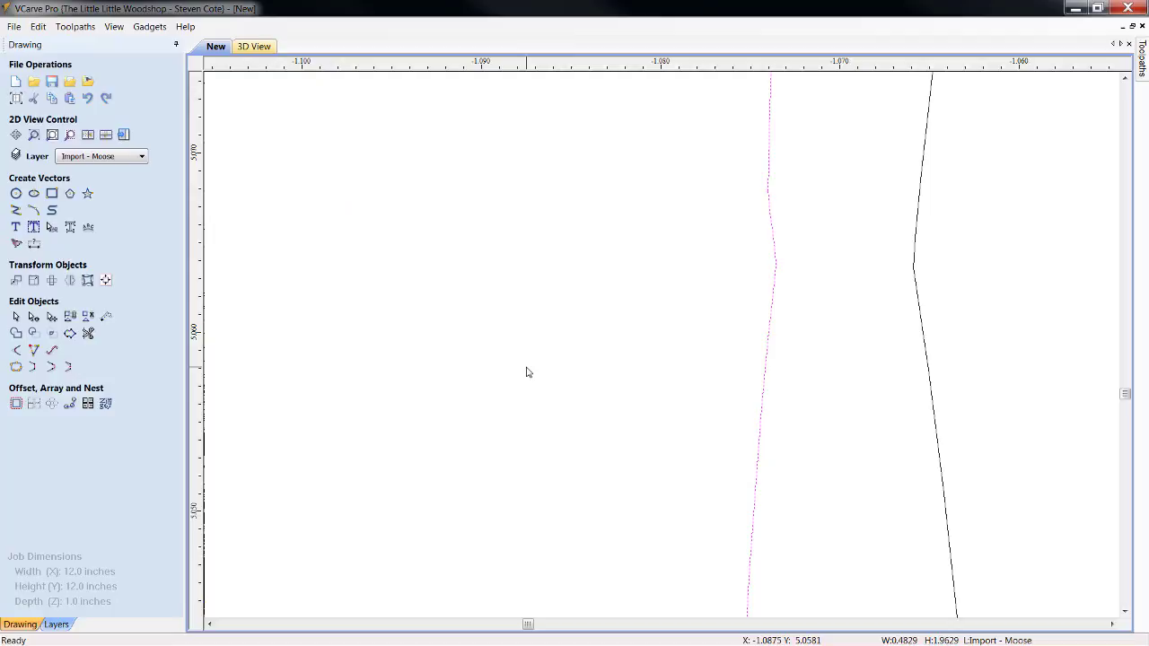
scroll(526, 369, "down", 2)
scroll(526, 369, "down", 4)
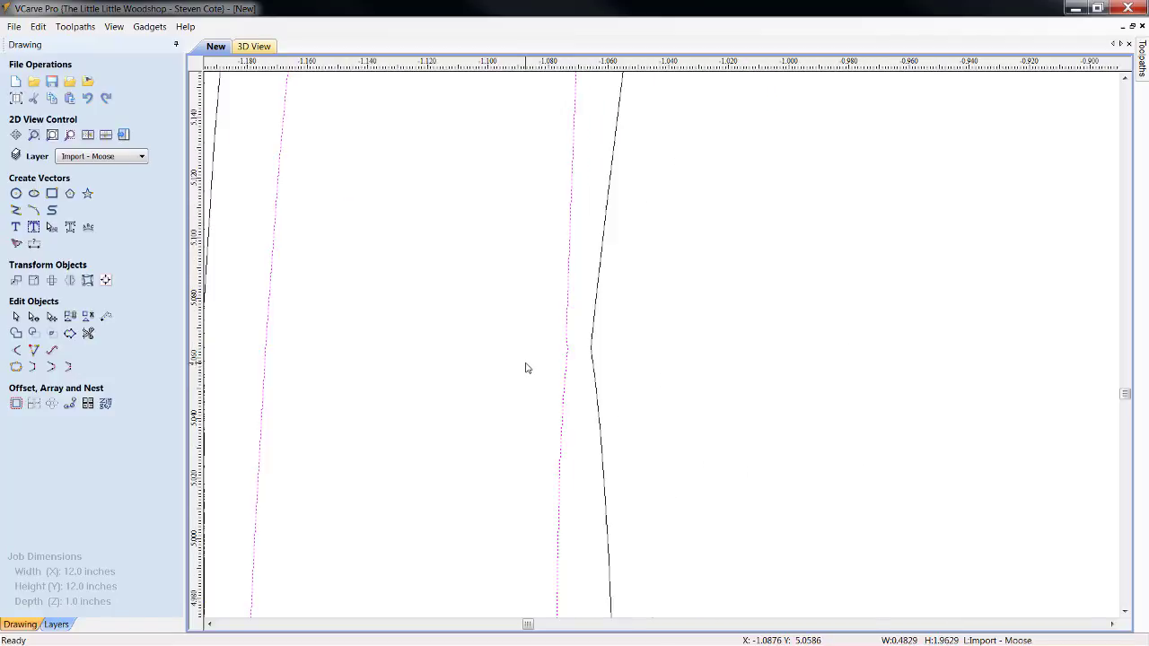
scroll(525, 369, "down", 3)
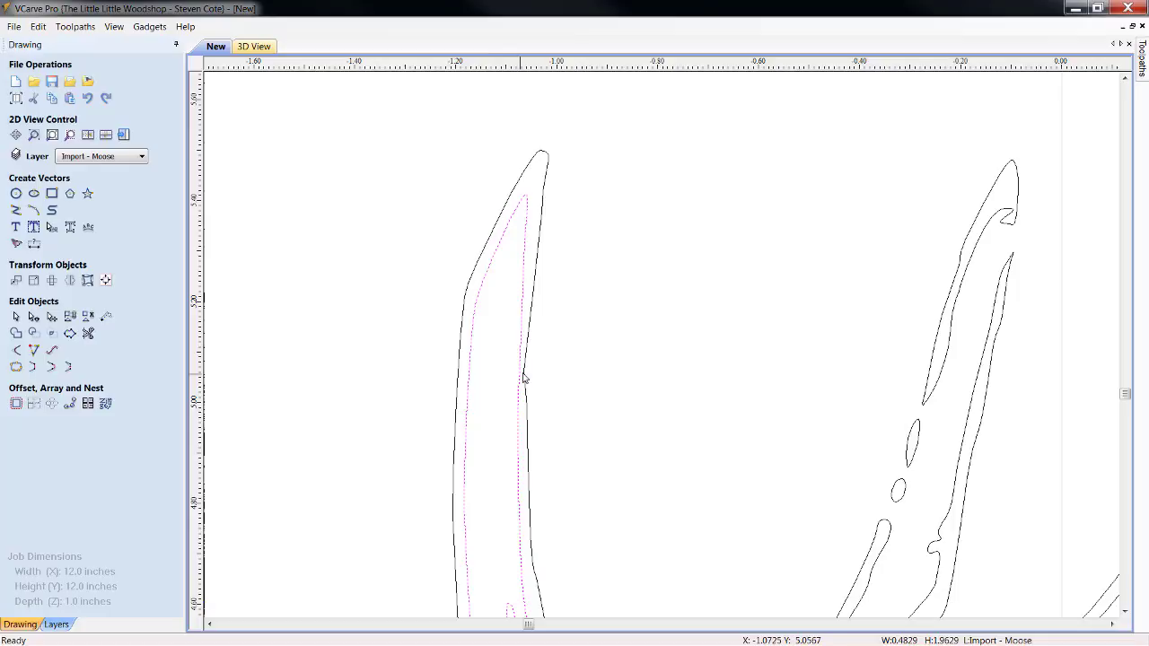
scroll(525, 377, "up", 5)
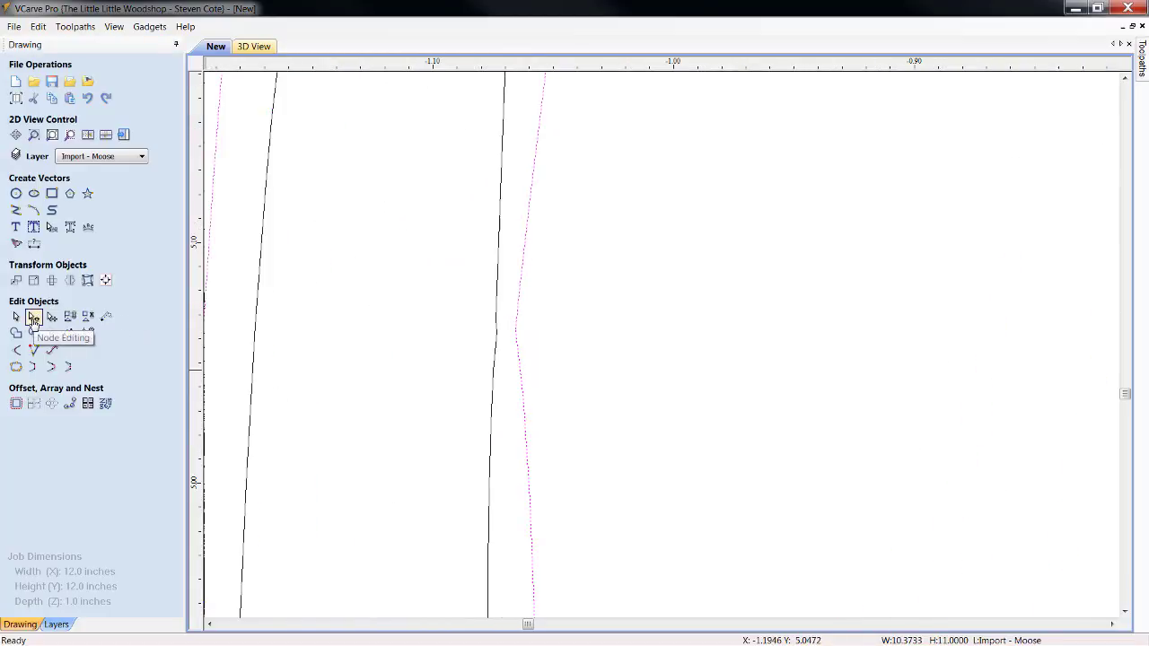
In node editing, delete the kink point where the rejoined antler outline meets.
left_click(38, 316)
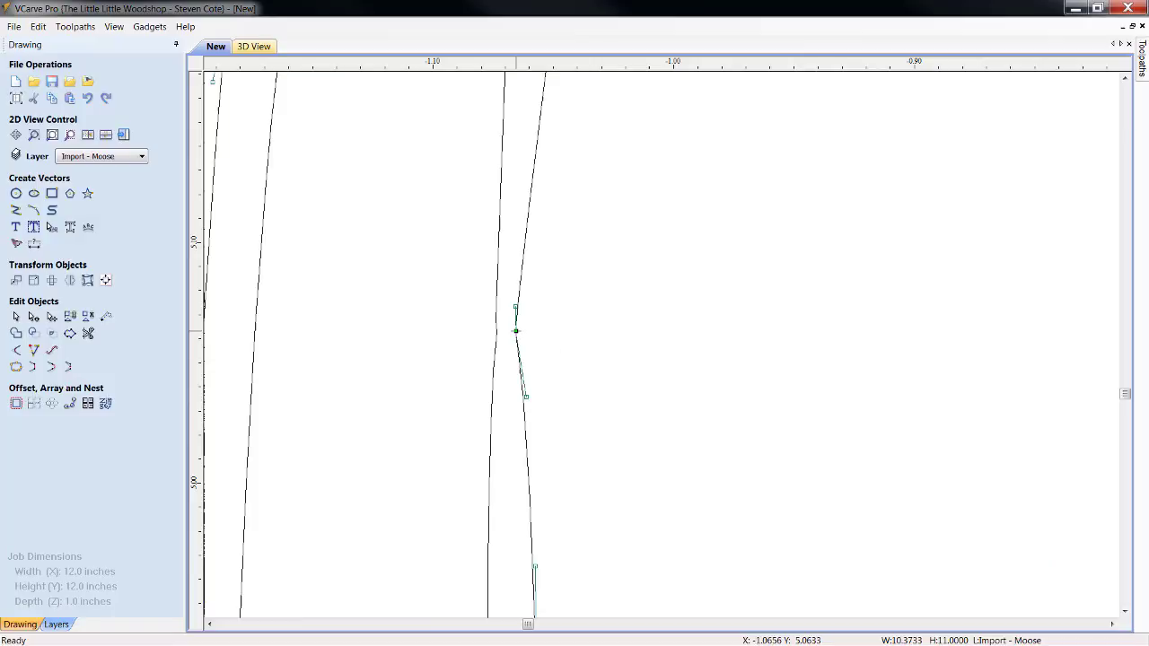
right_click(516, 331)
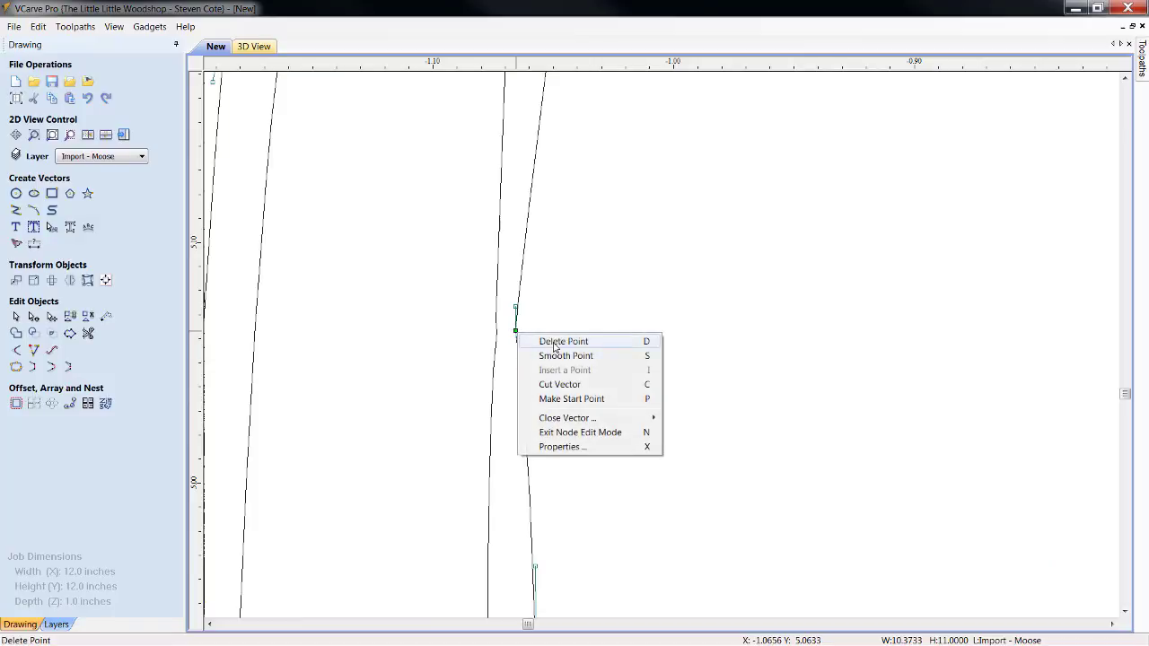
left_click(552, 337)
scroll(655, 413, "down", 4)
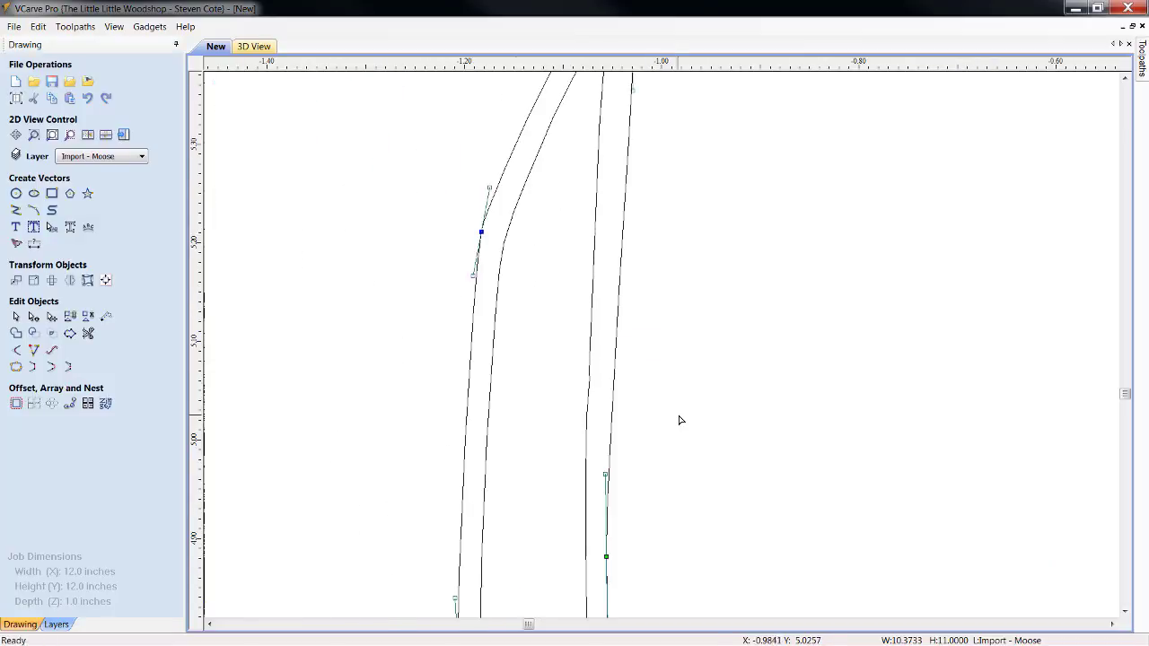
scroll(680, 420, "down", 2)
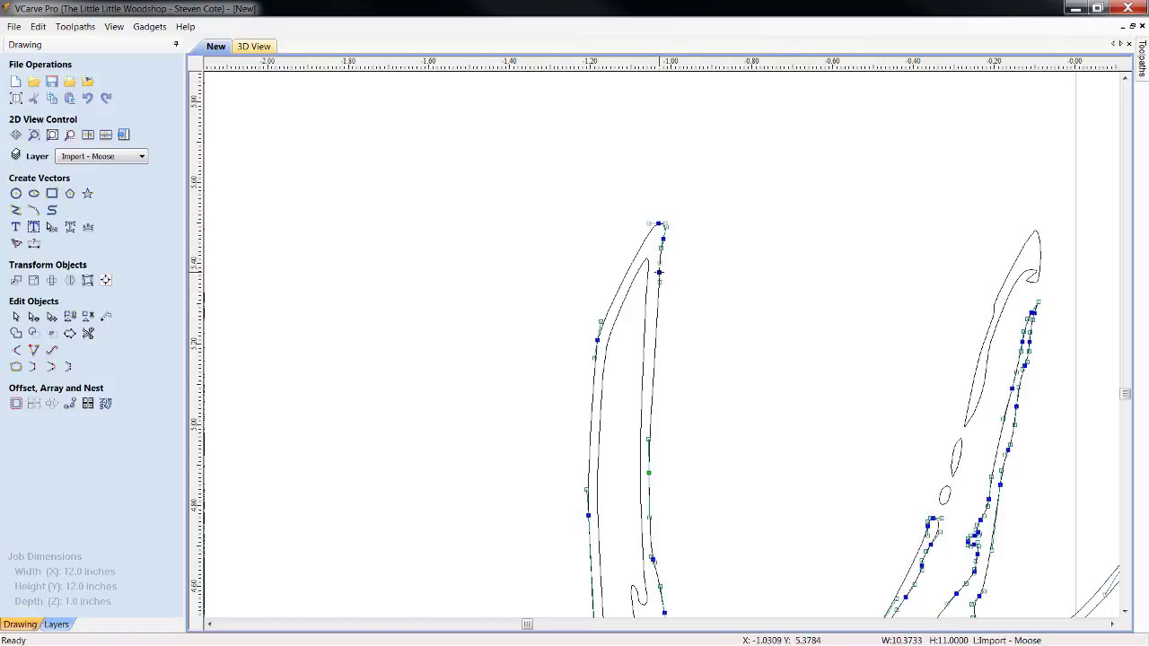
Refine the antler's right edge: adjust curve handles, delete a lower point, insert a new one.
left_click(661, 274)
left_click_drag(654, 338, 655, 347)
left_click(653, 354)
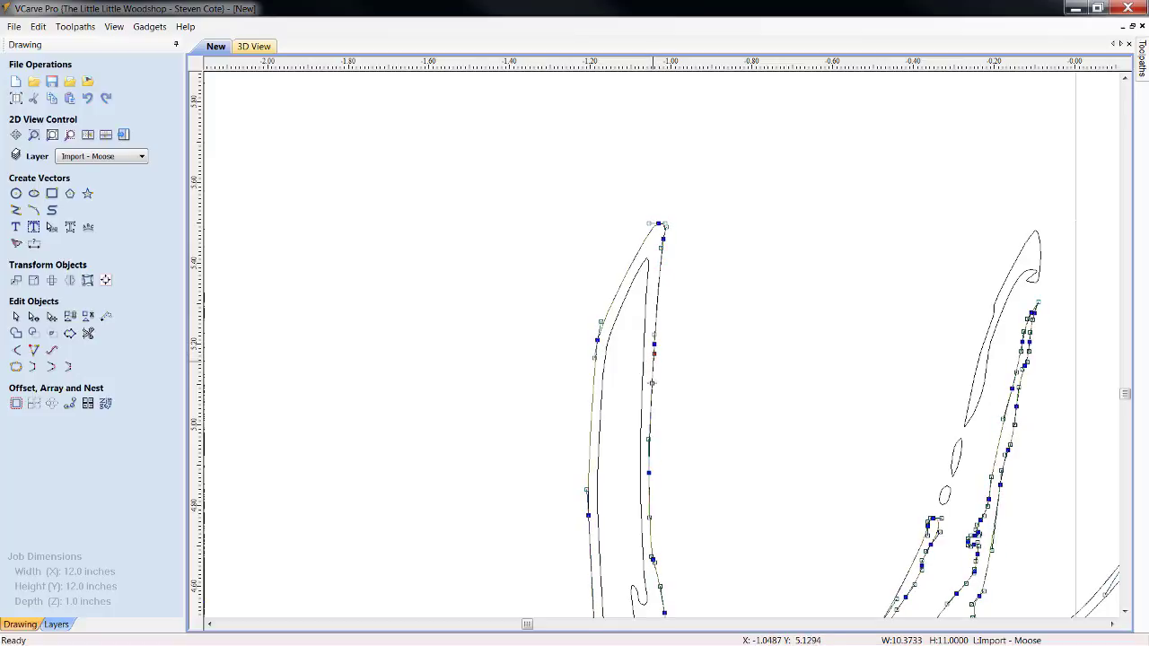
key("Delete")
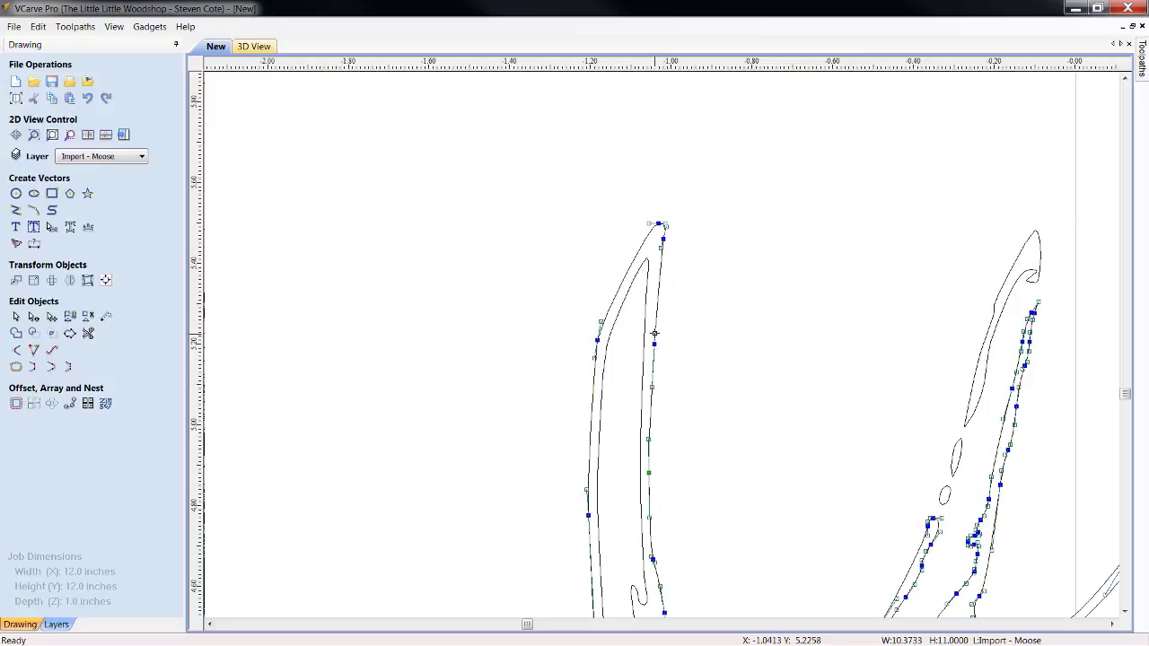
key("p")
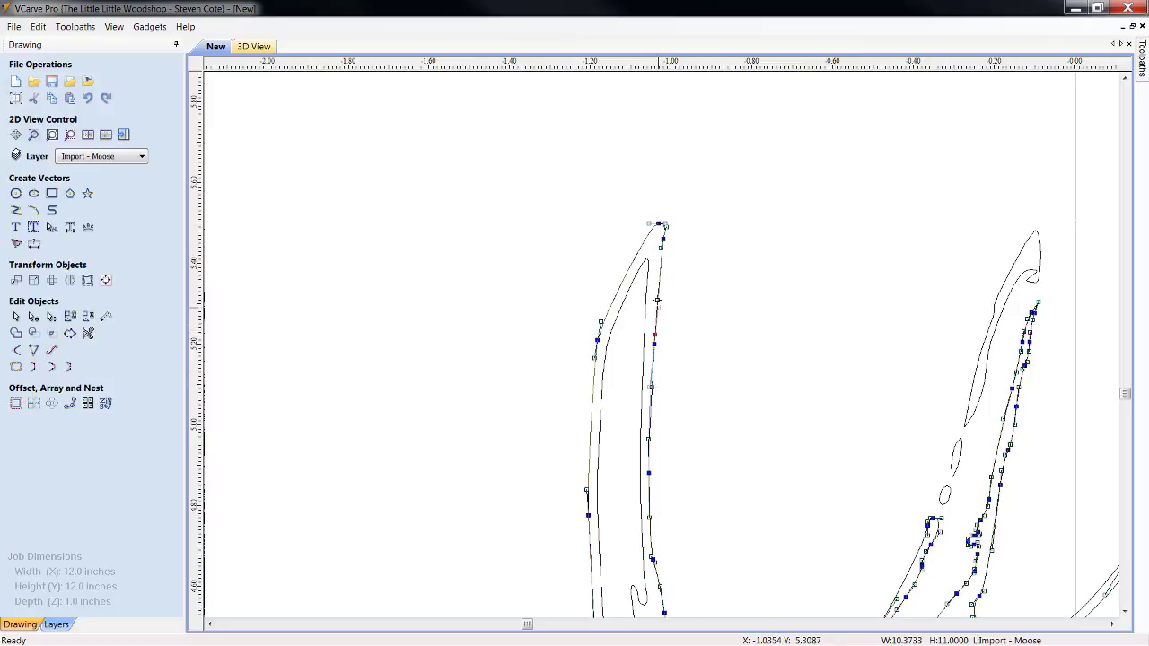
left_click(705, 432)
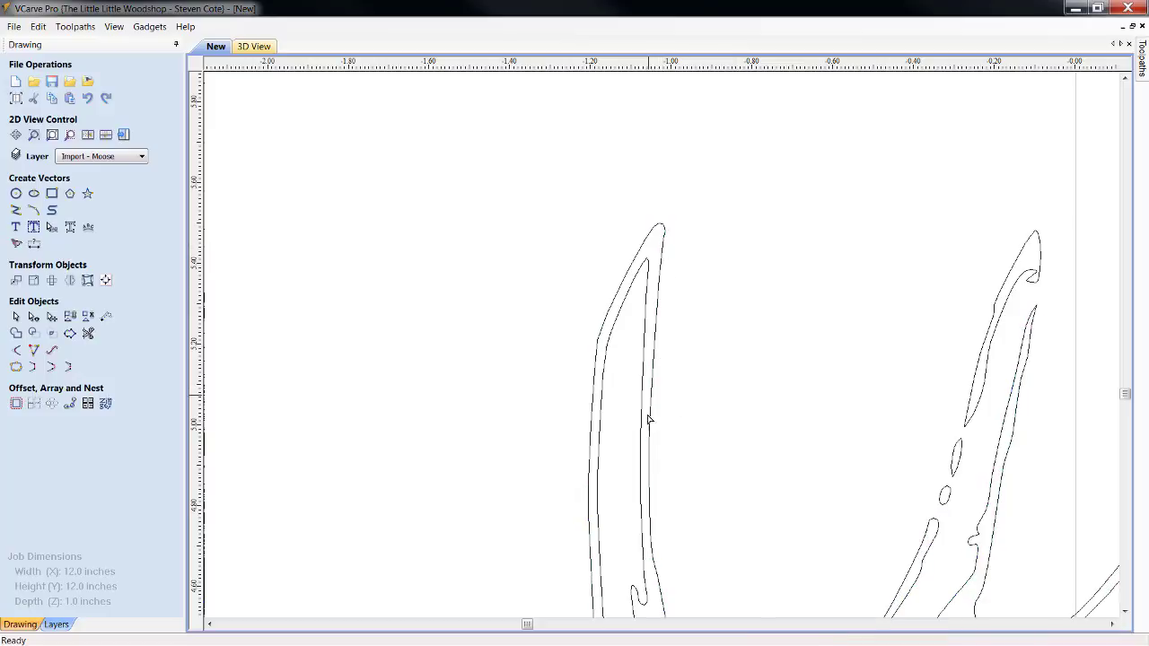
Delete the stray node from the inner edge of the antler tine.
left_click(644, 527)
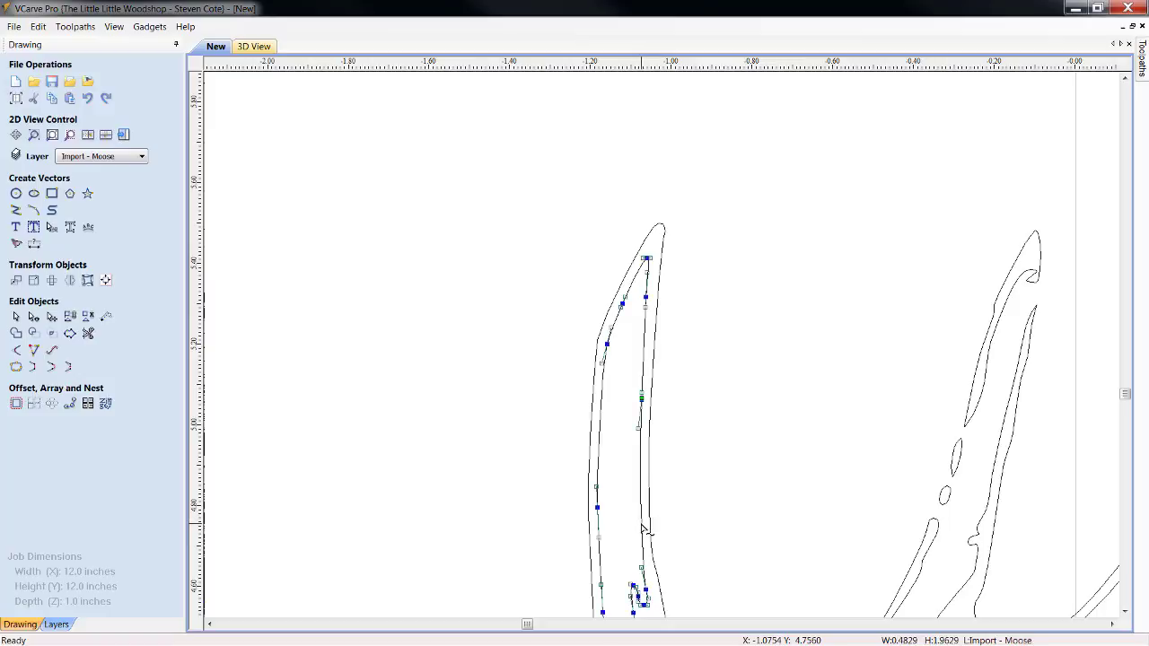
scroll(632, 368, "up", 4)
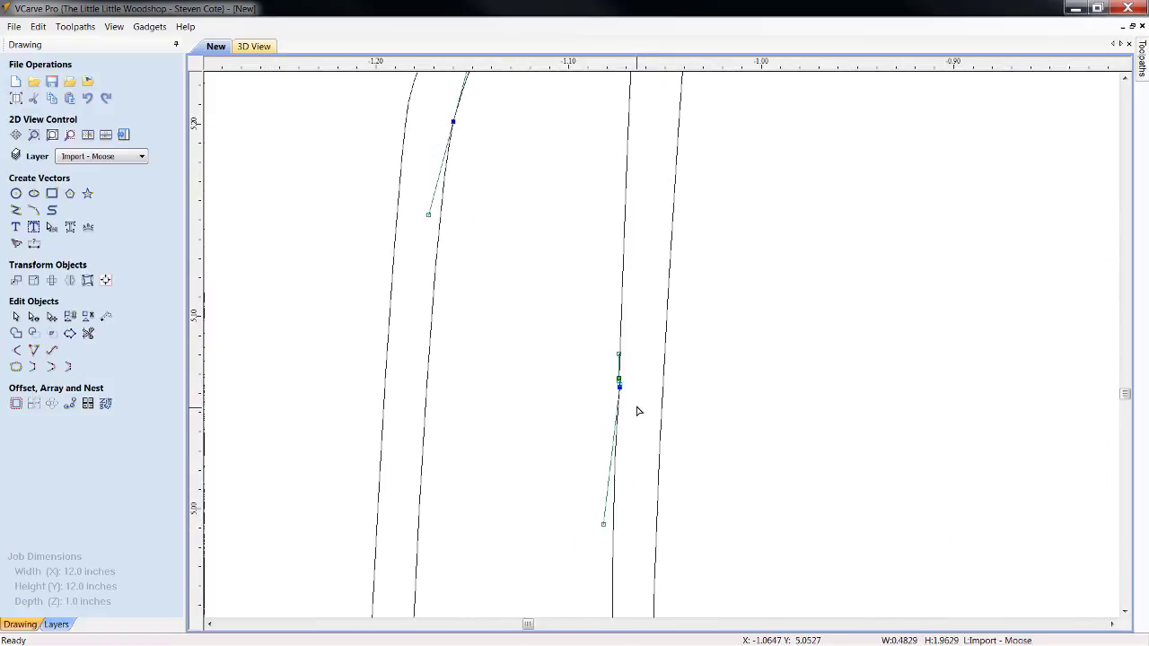
scroll(619, 395, "up", 3)
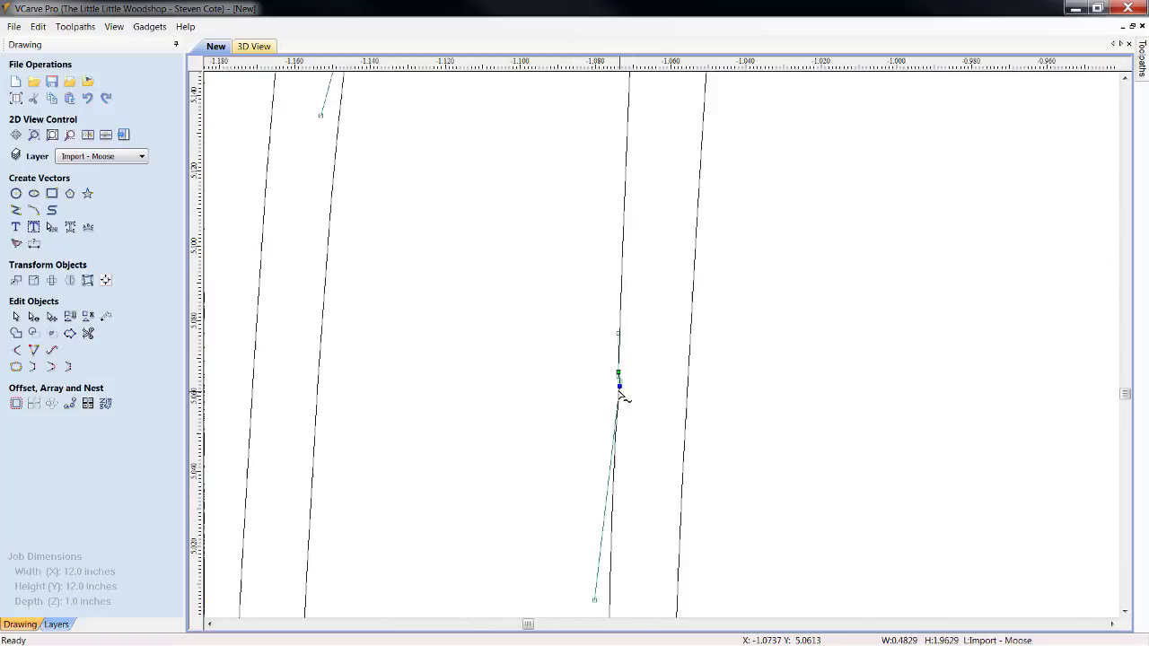
right_click(621, 387)
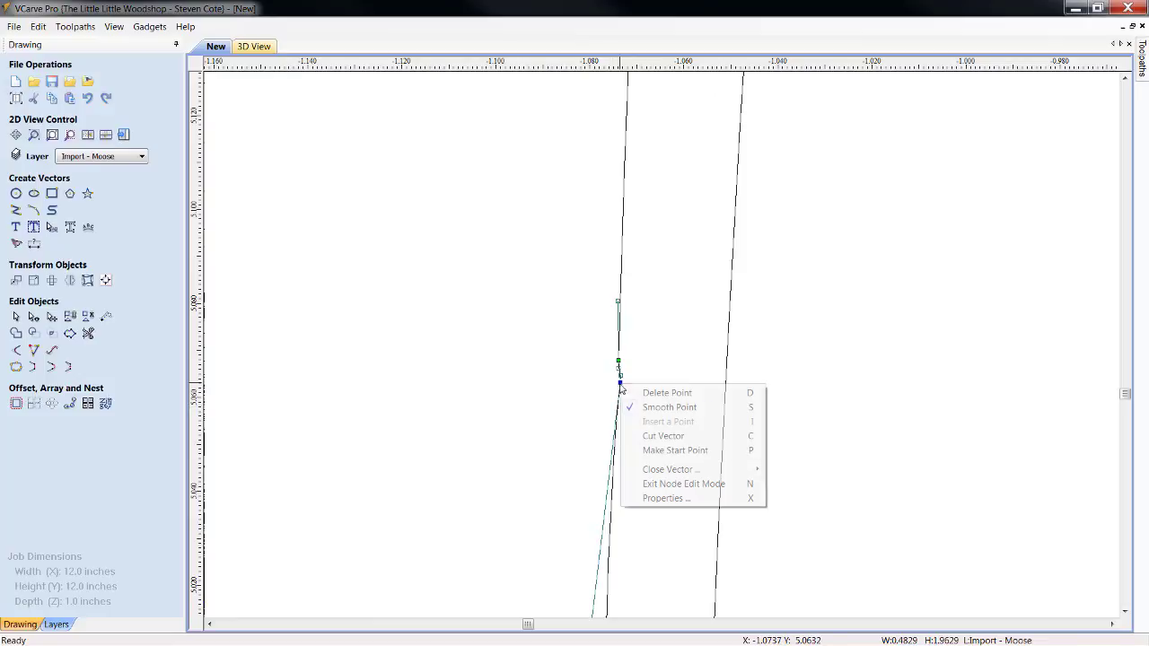
left_click(666, 392)
scroll(662, 466, "down", 8)
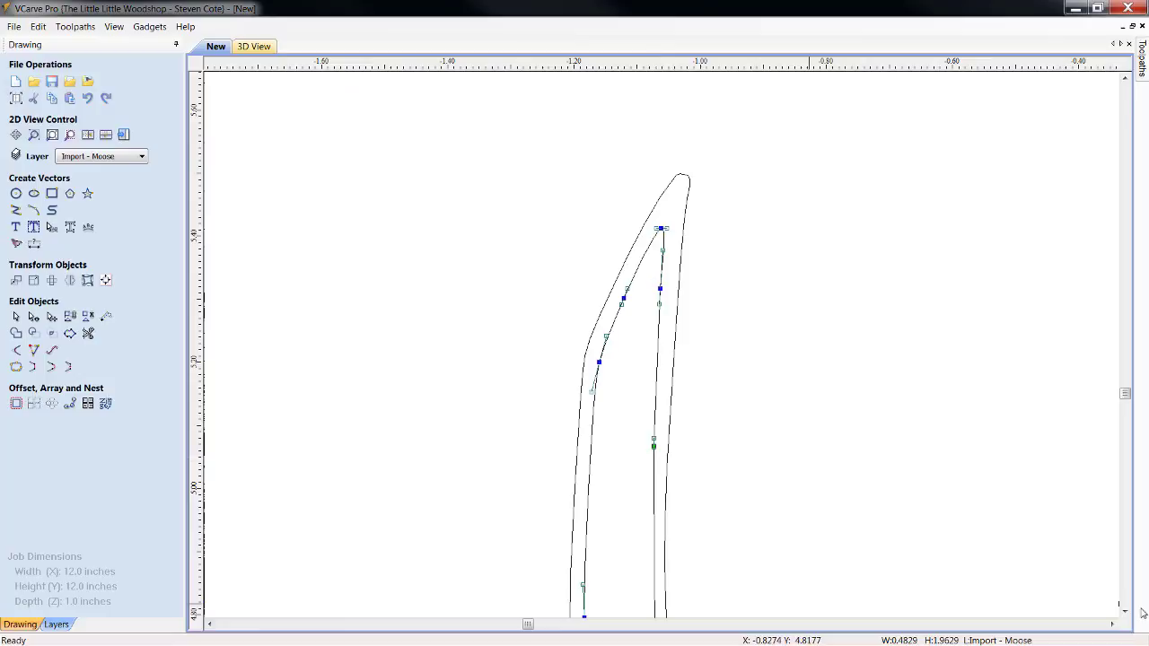
Nudge the nearby tine node and reshape its curve handle so the edge curves smoothly.
left_click(1125, 612)
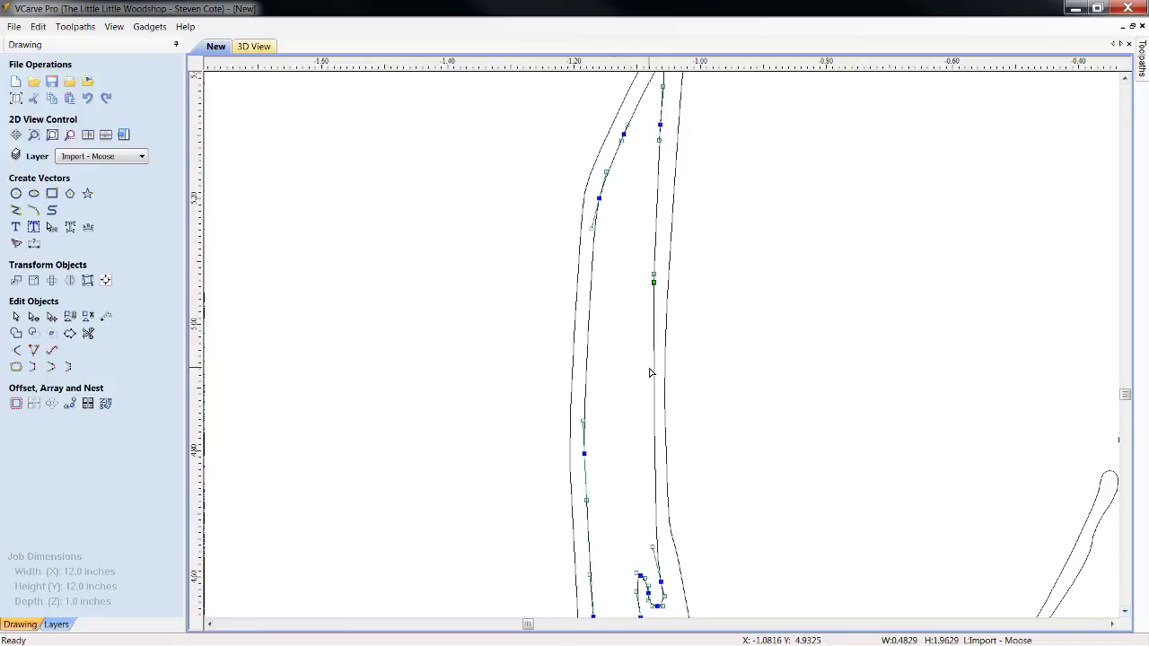
left_click_drag(654, 281, 651, 281)
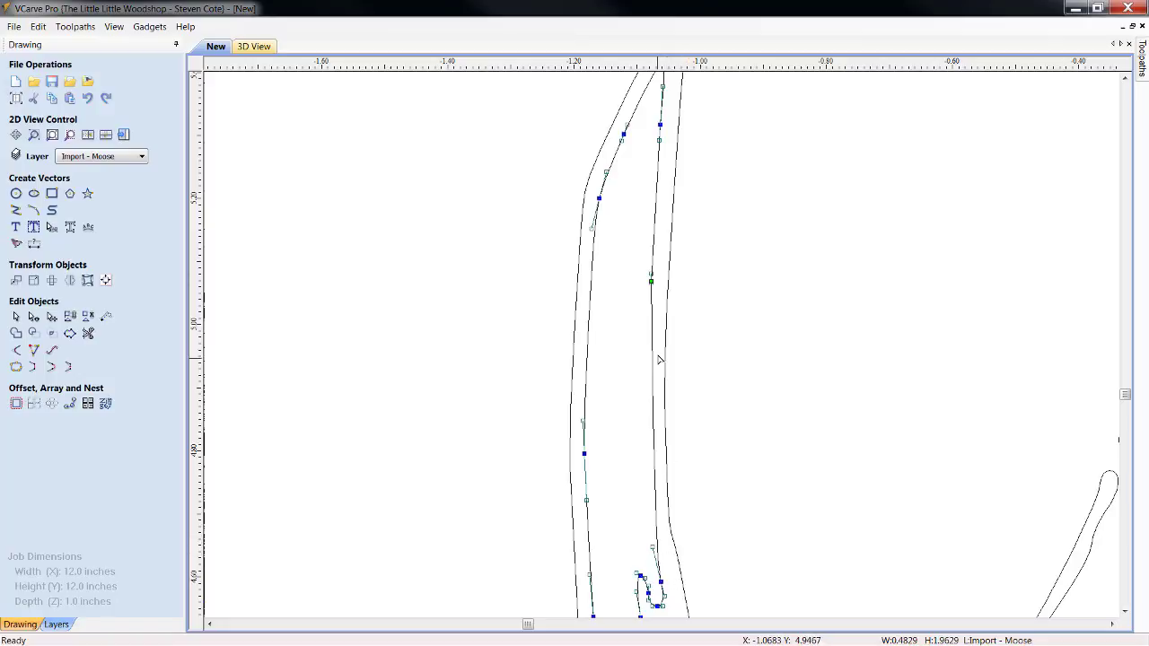
left_click(651, 282)
left_click_drag(651, 275, 655, 237)
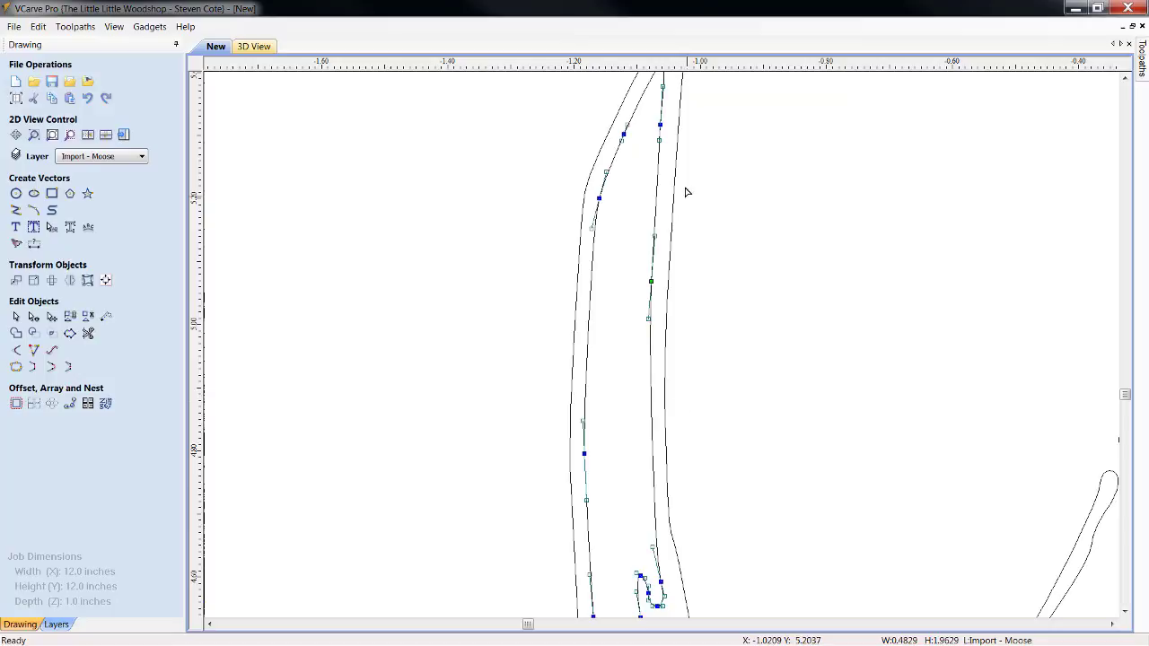
left_click_drag(652, 281, 655, 281)
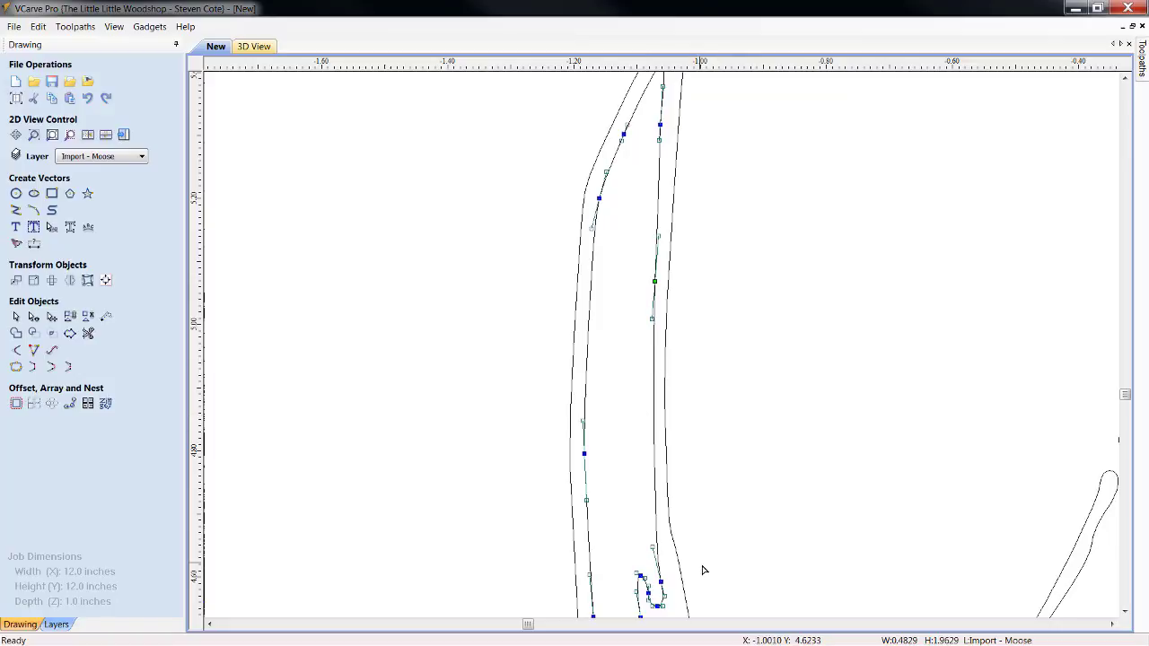
left_click(758, 411)
scroll(797, 449, "down", 5)
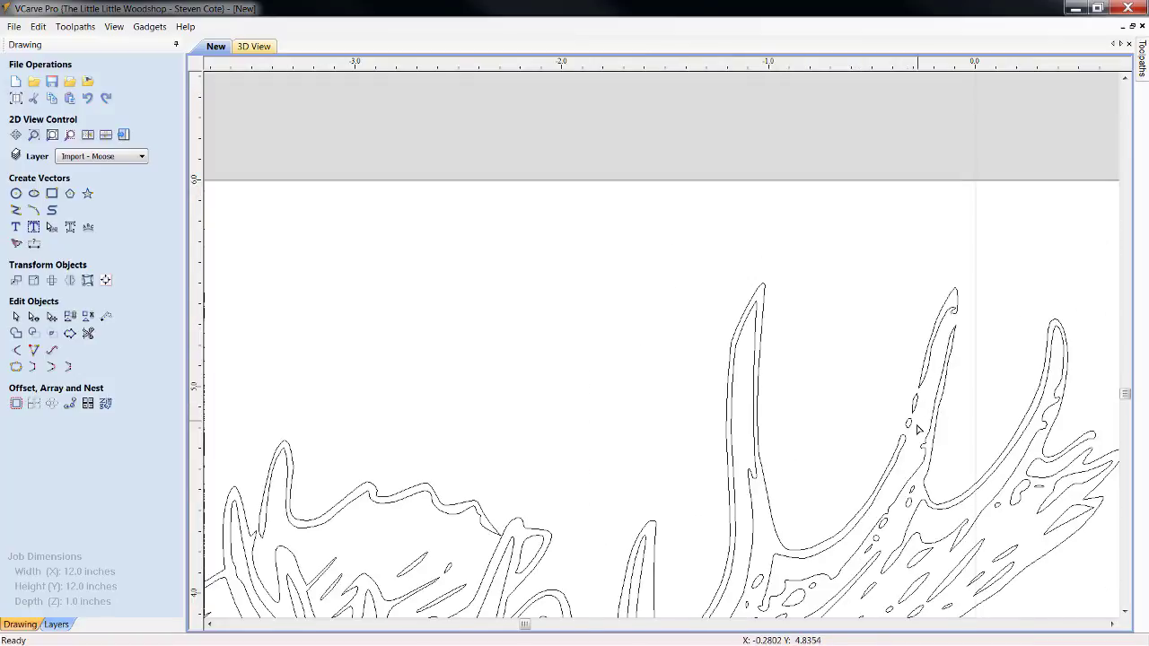
Delete the extra node on the tine's inner edge and nudge the adjacent node slightly right.
scroll(808, 460, "up", 5)
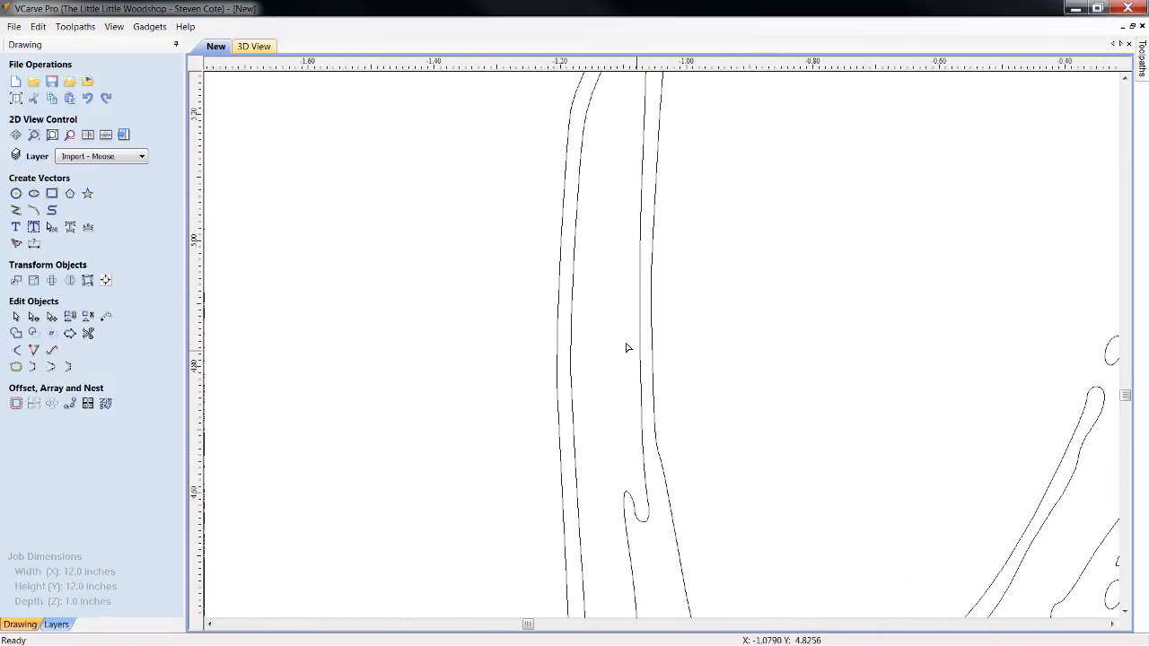
left_click(653, 348)
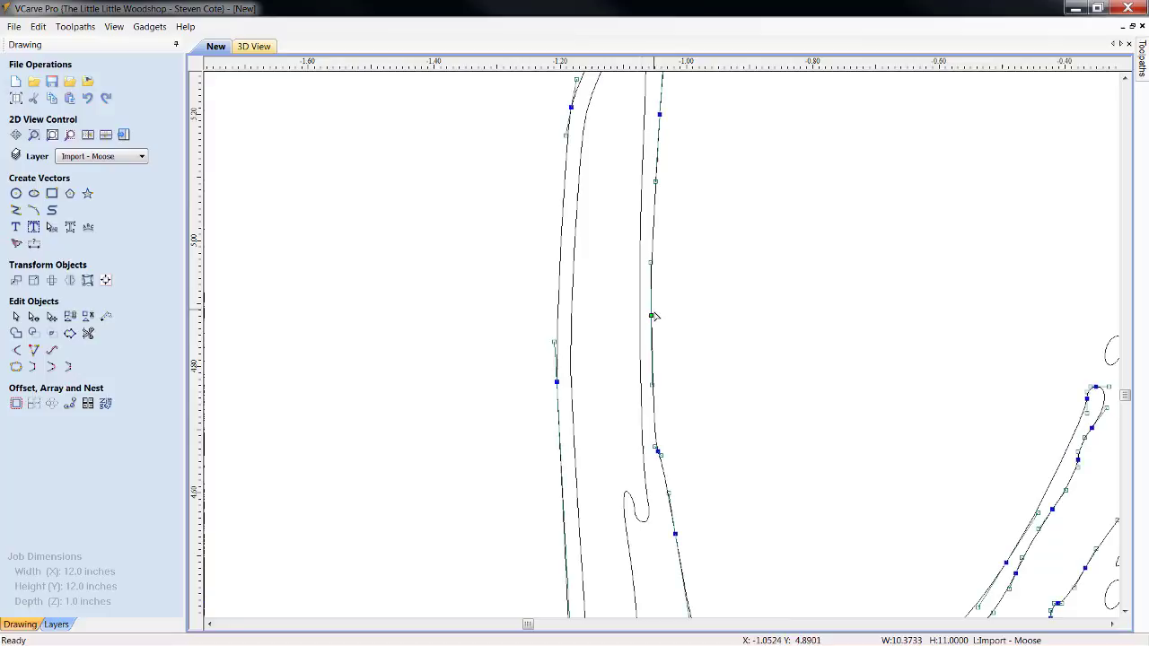
right_click(658, 452)
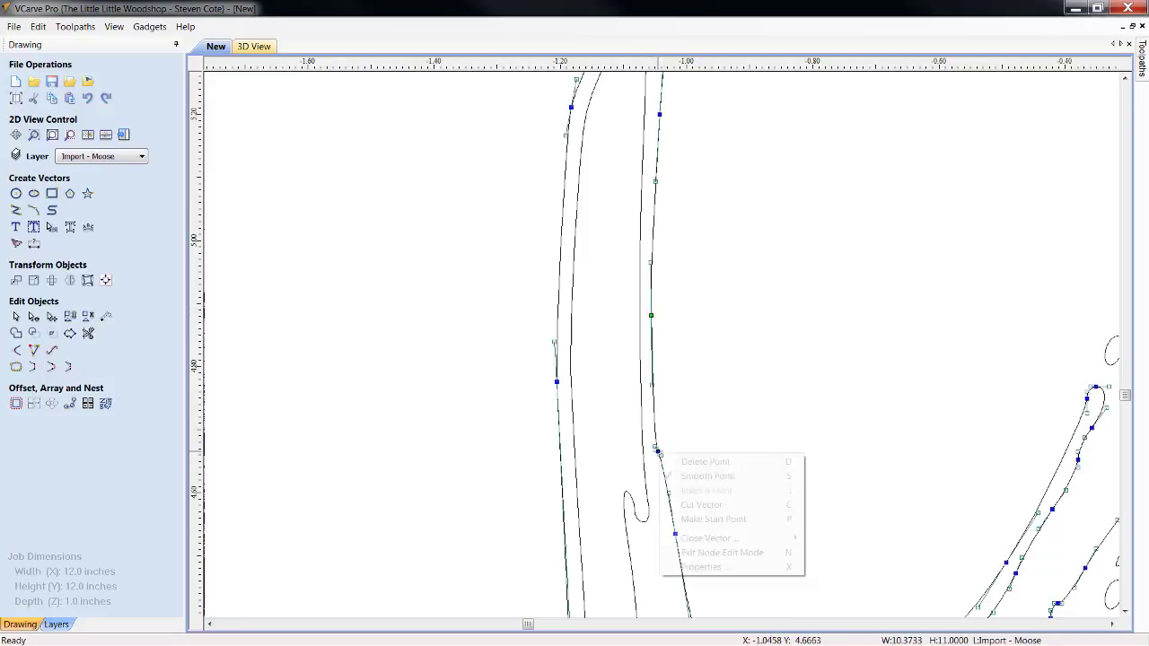
left_click(691, 460)
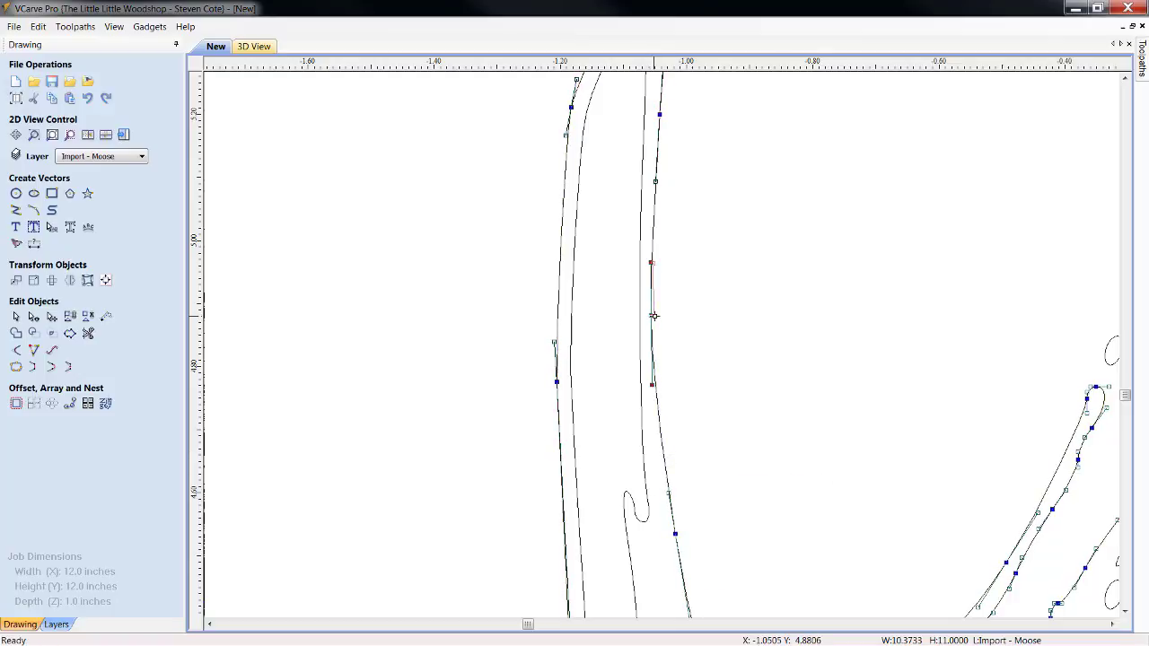
left_click_drag(652, 316, 654, 316)
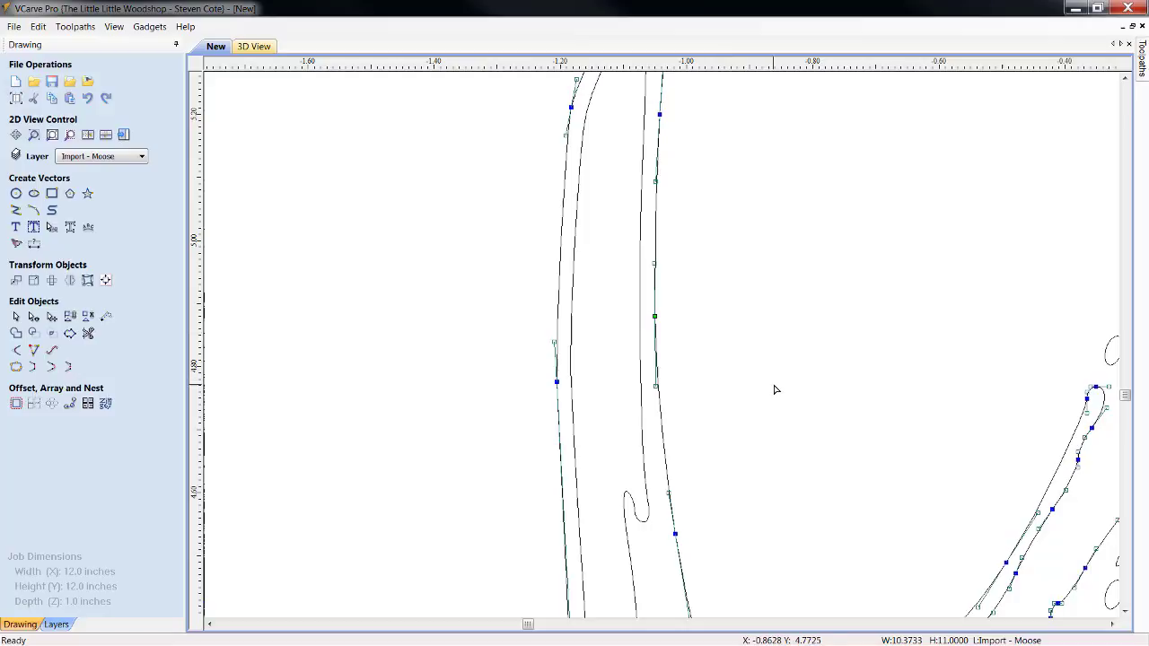
left_click(798, 439)
scroll(803, 444, "down", 3)
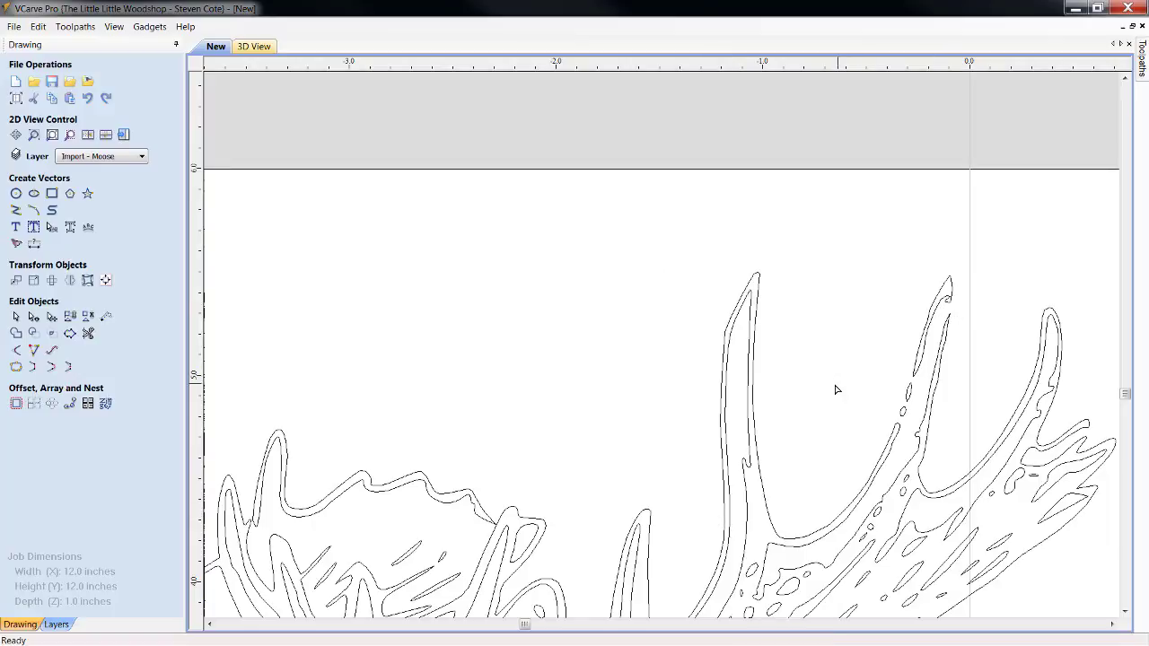
left_click(1125, 612)
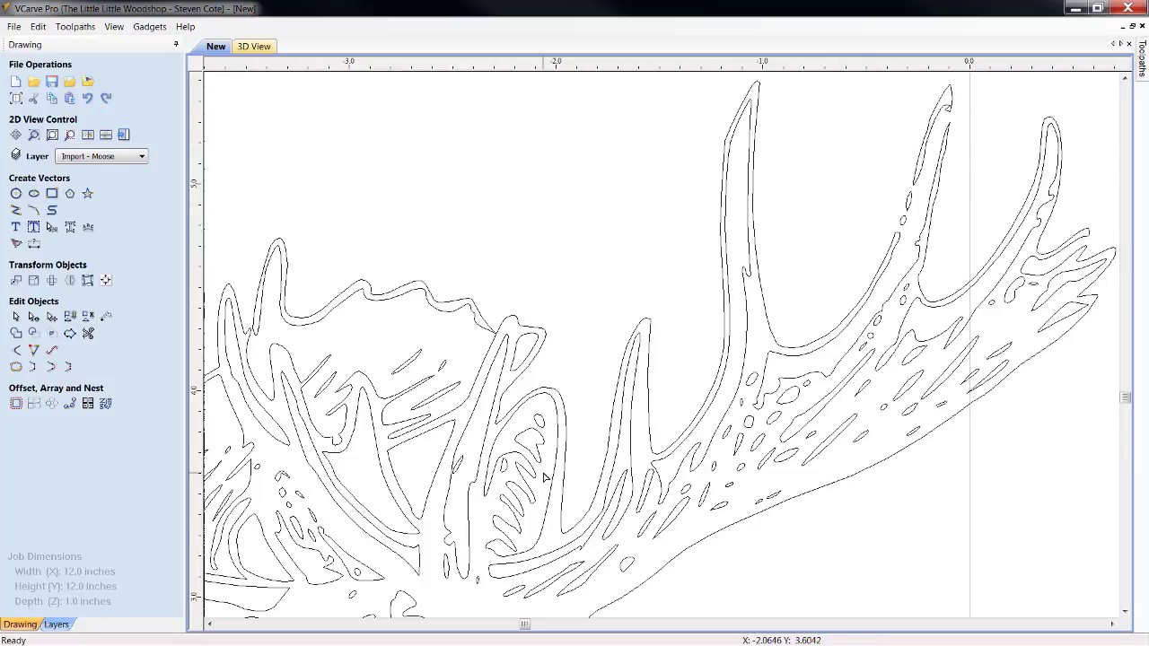
scroll(479, 423, "up", 2)
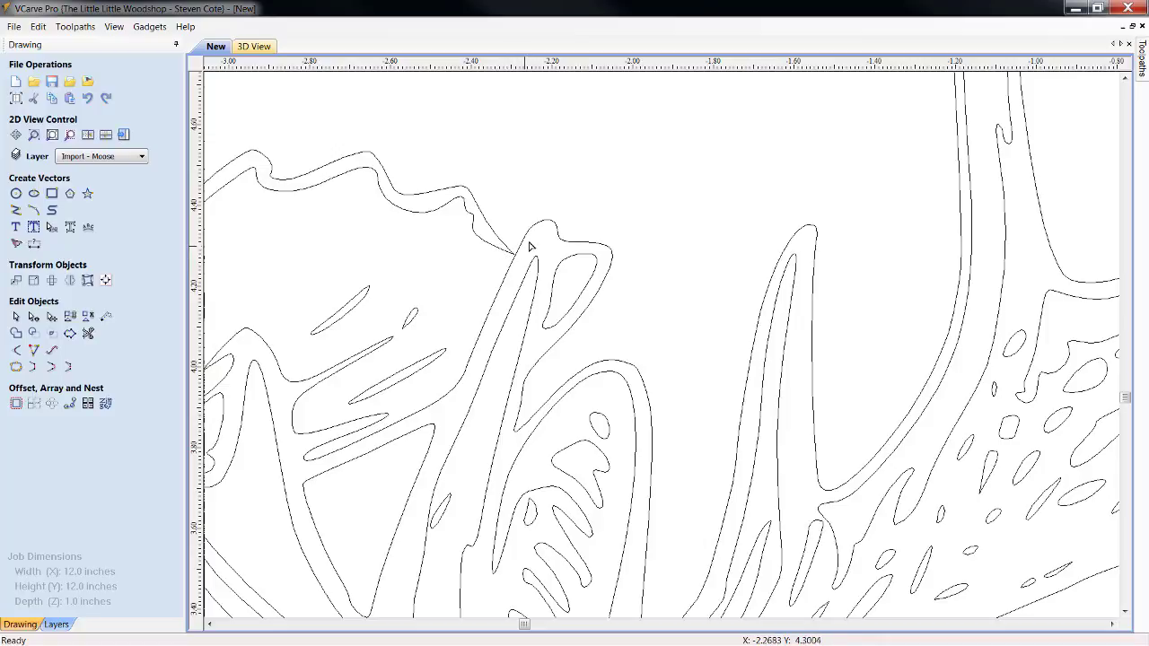
scroll(530, 367, "down", 4)
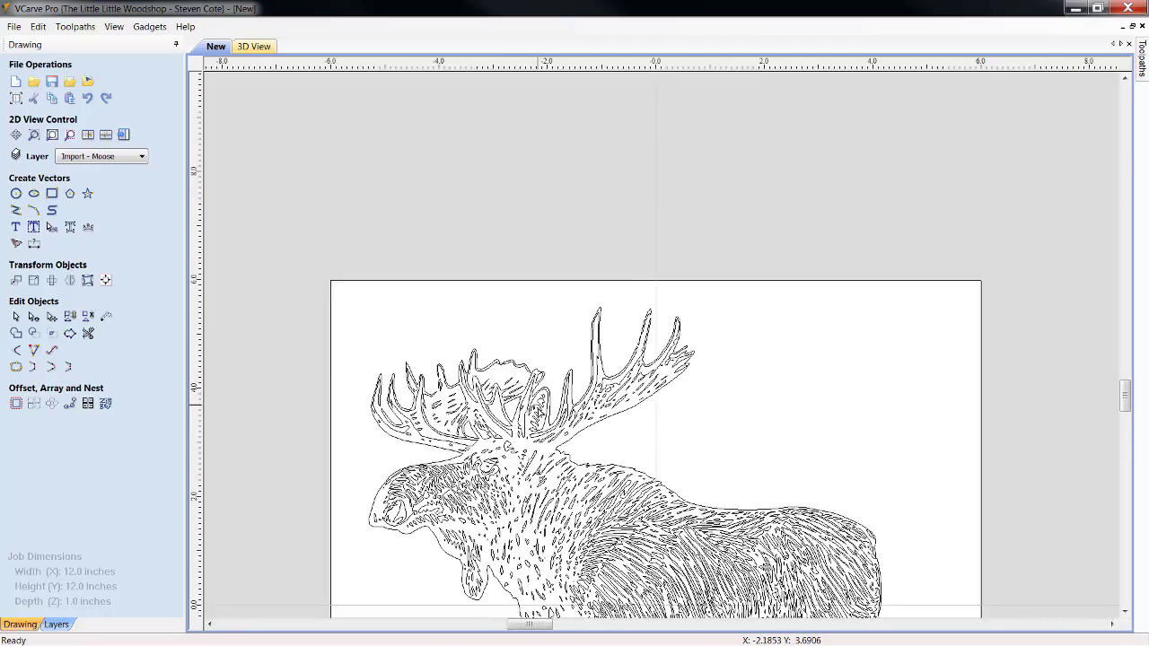
scroll(355, 419, "up", 4)
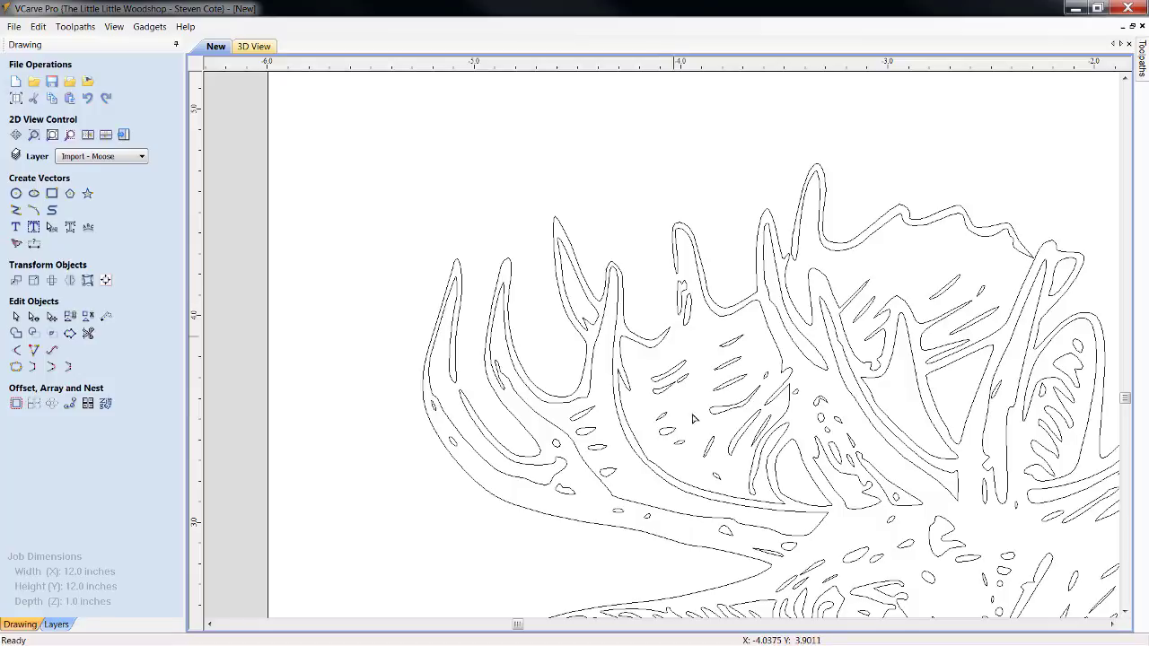
scroll(694, 418, "down", 4)
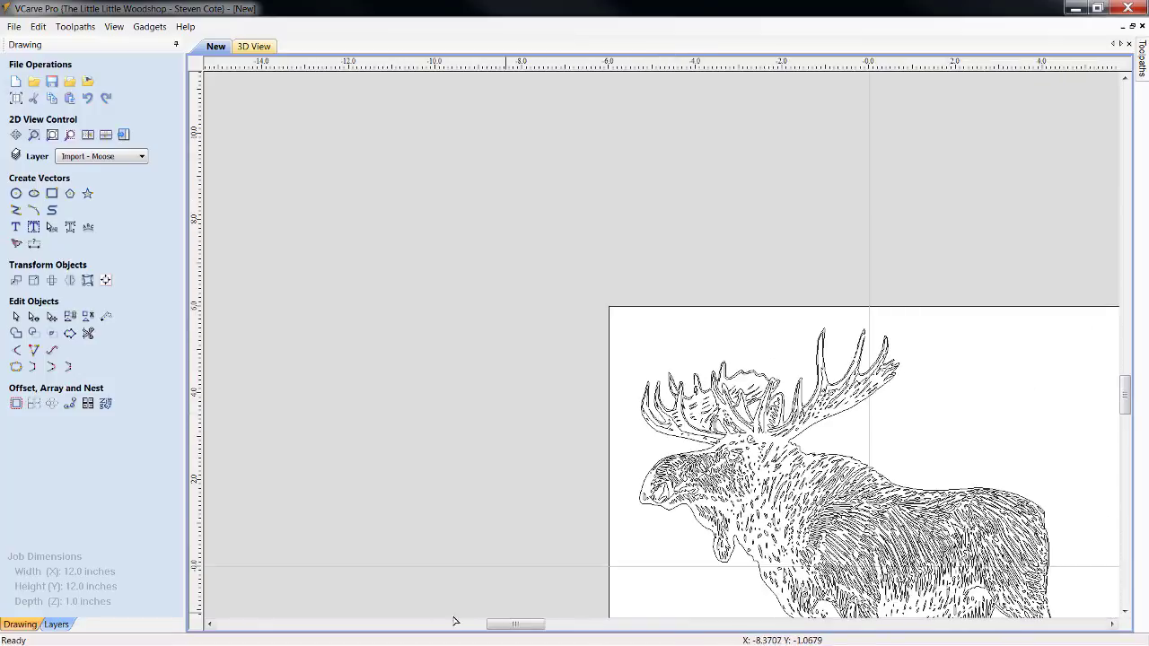
left_click_drag(524, 624, 546, 624)
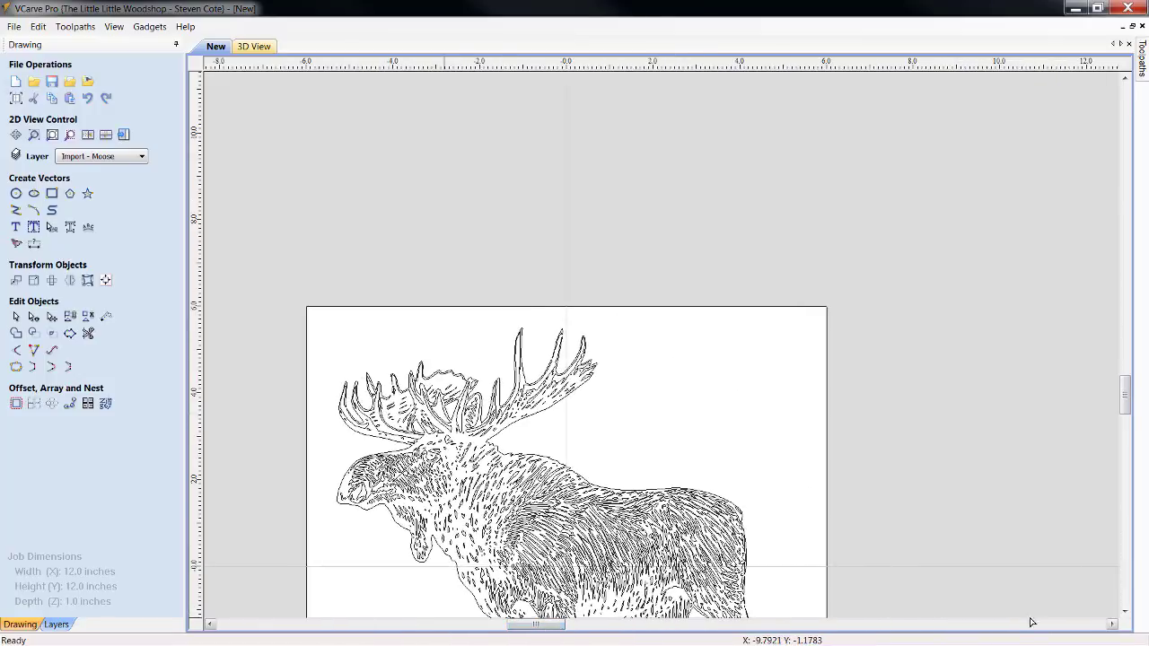
scroll(624, 359, "down", 5)
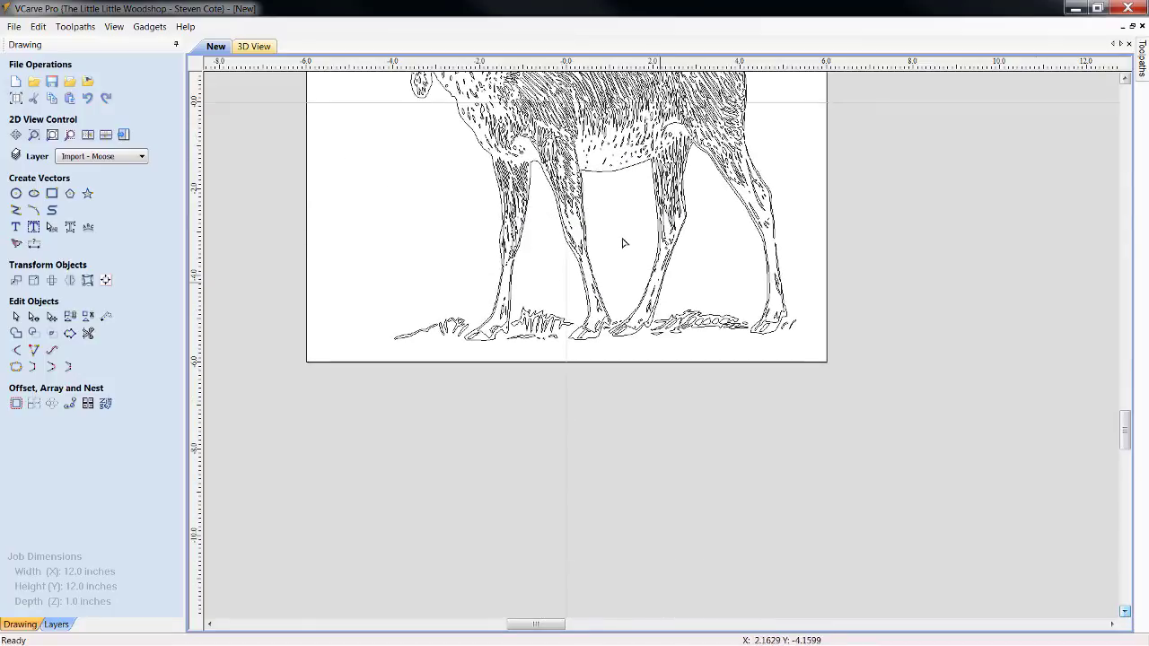
scroll(624, 243, "up", 5)
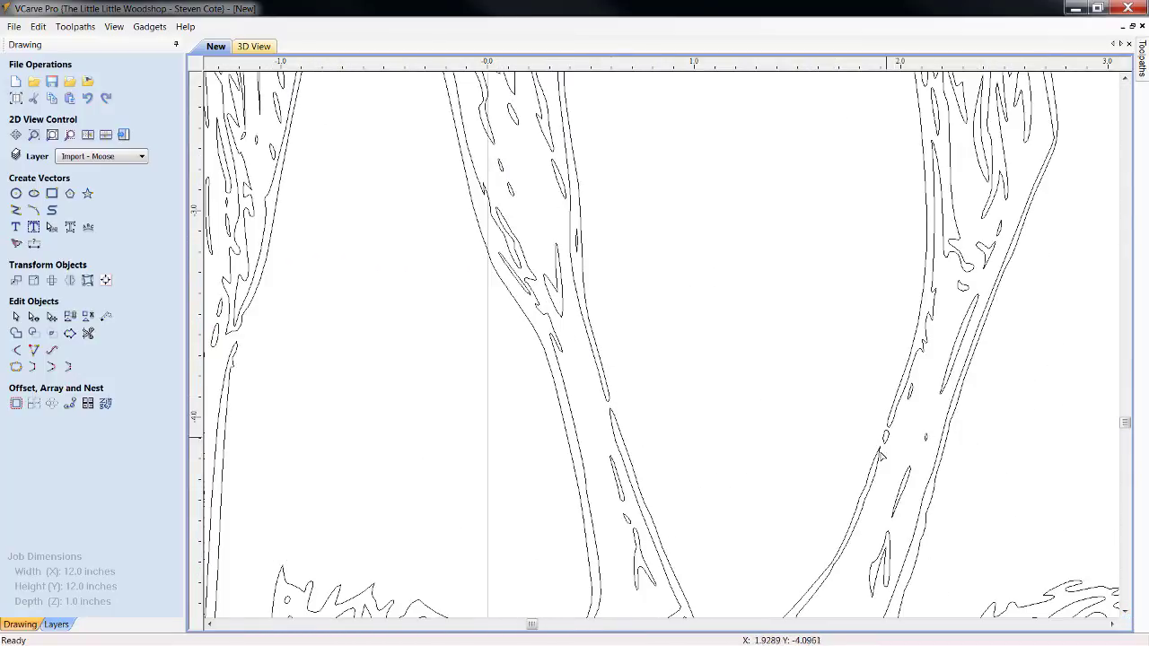
scroll(992, 383, "down", 3)
scroll(993, 383, "down", 3)
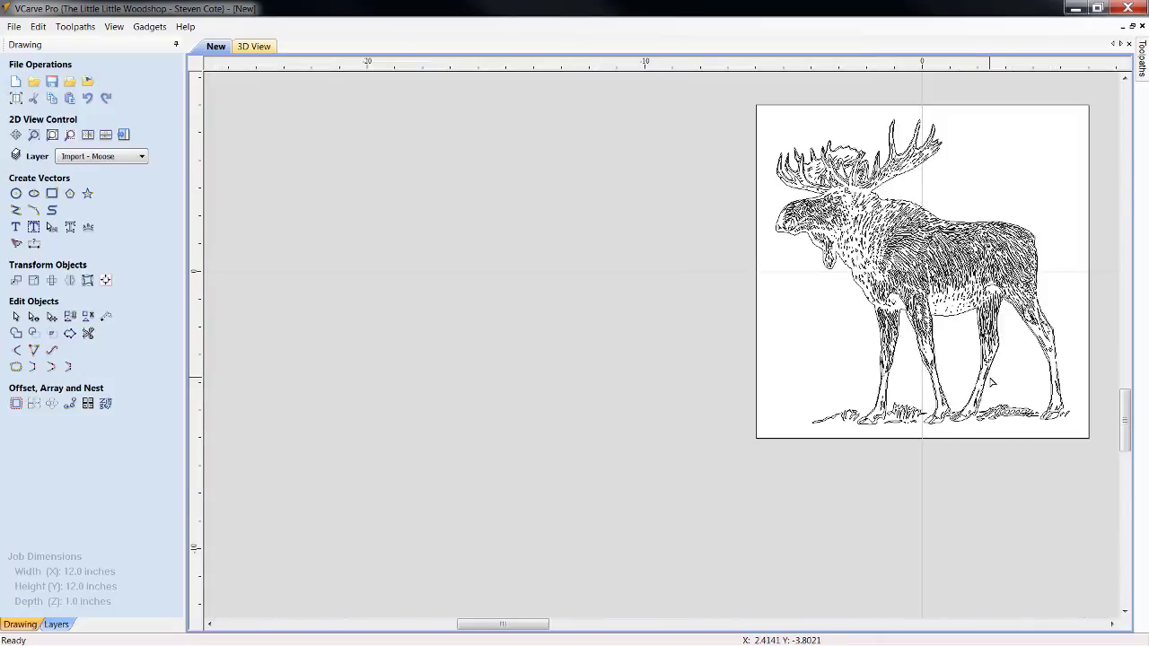
left_click(1112, 624)
left_click(1112, 624)
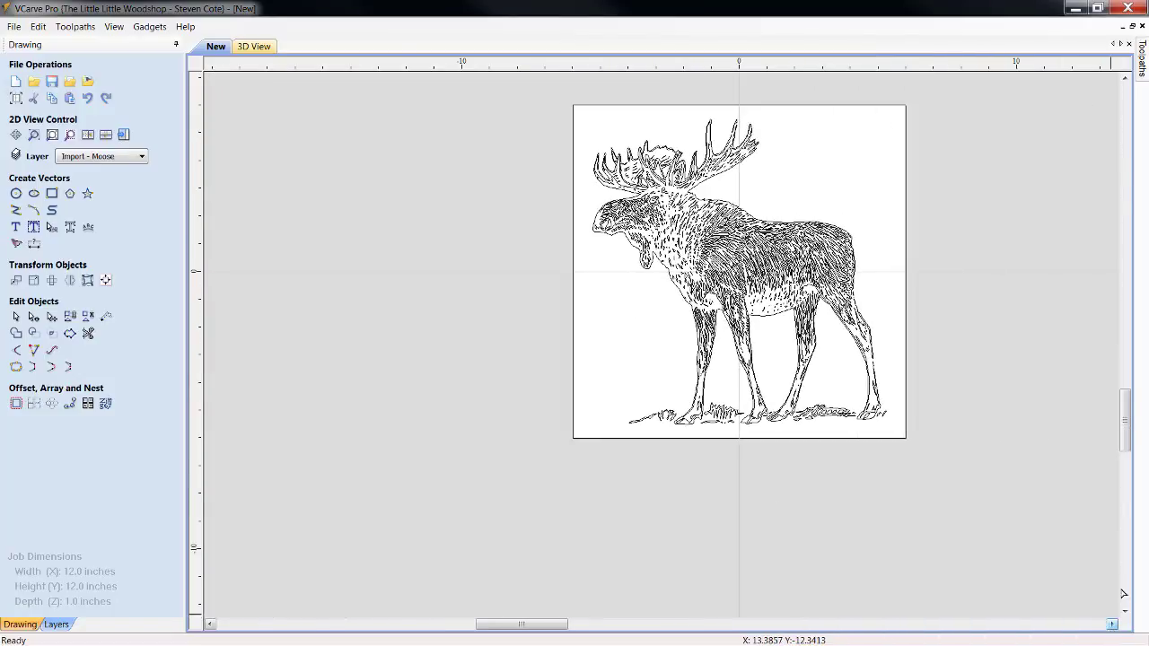
left_click(1125, 79)
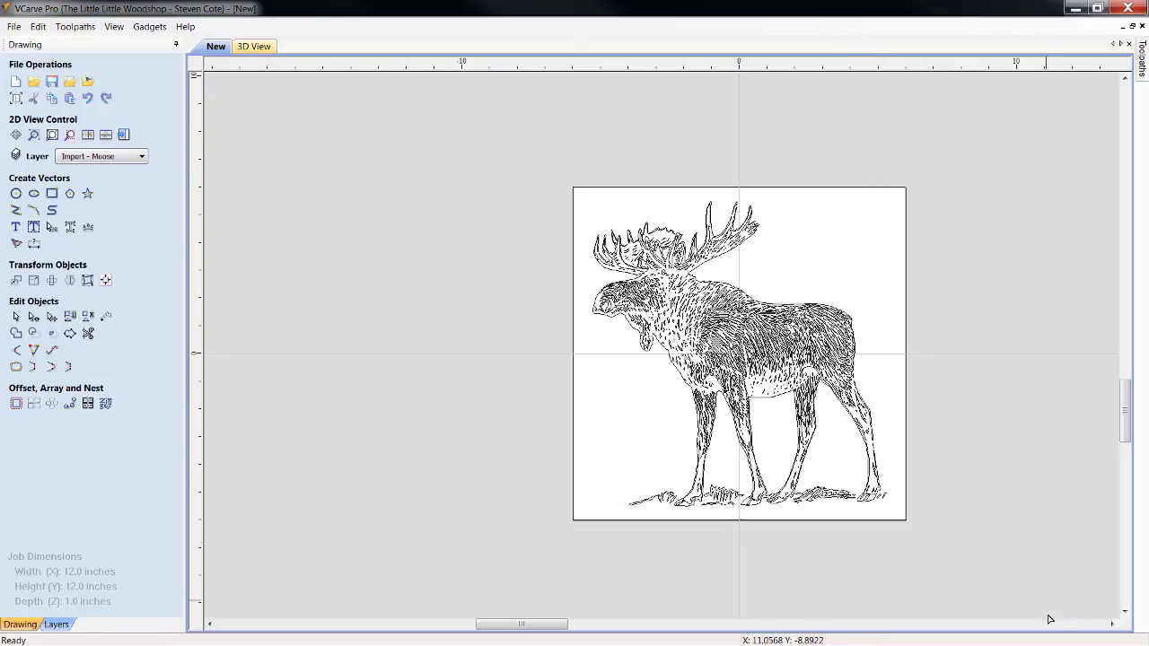
left_click(1113, 624)
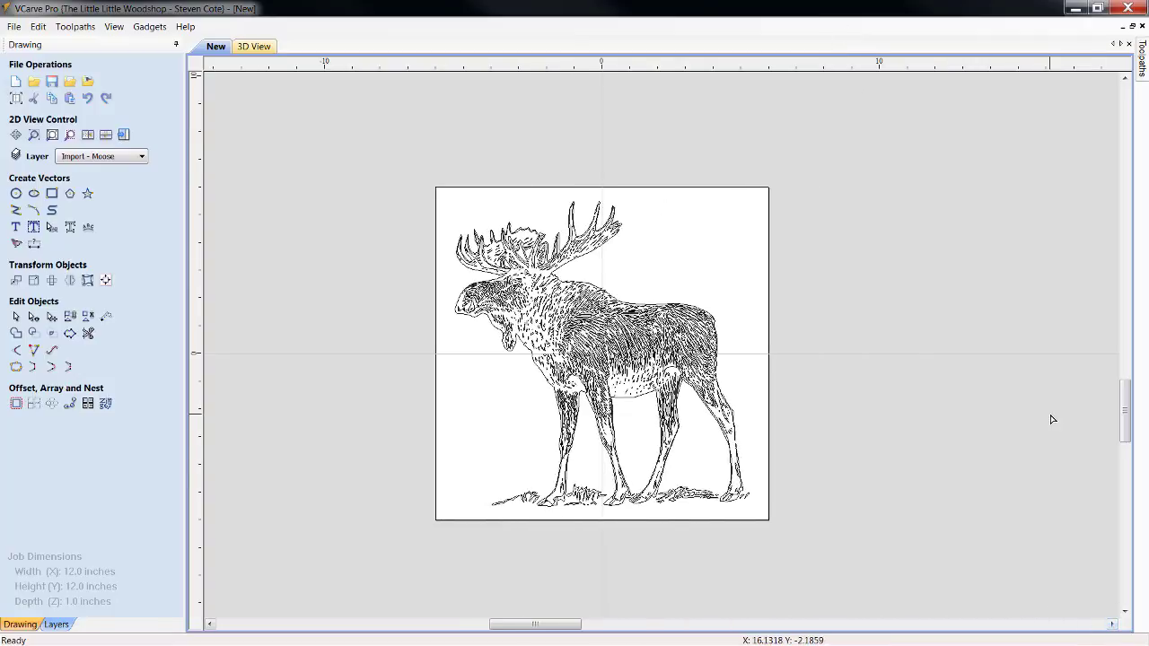